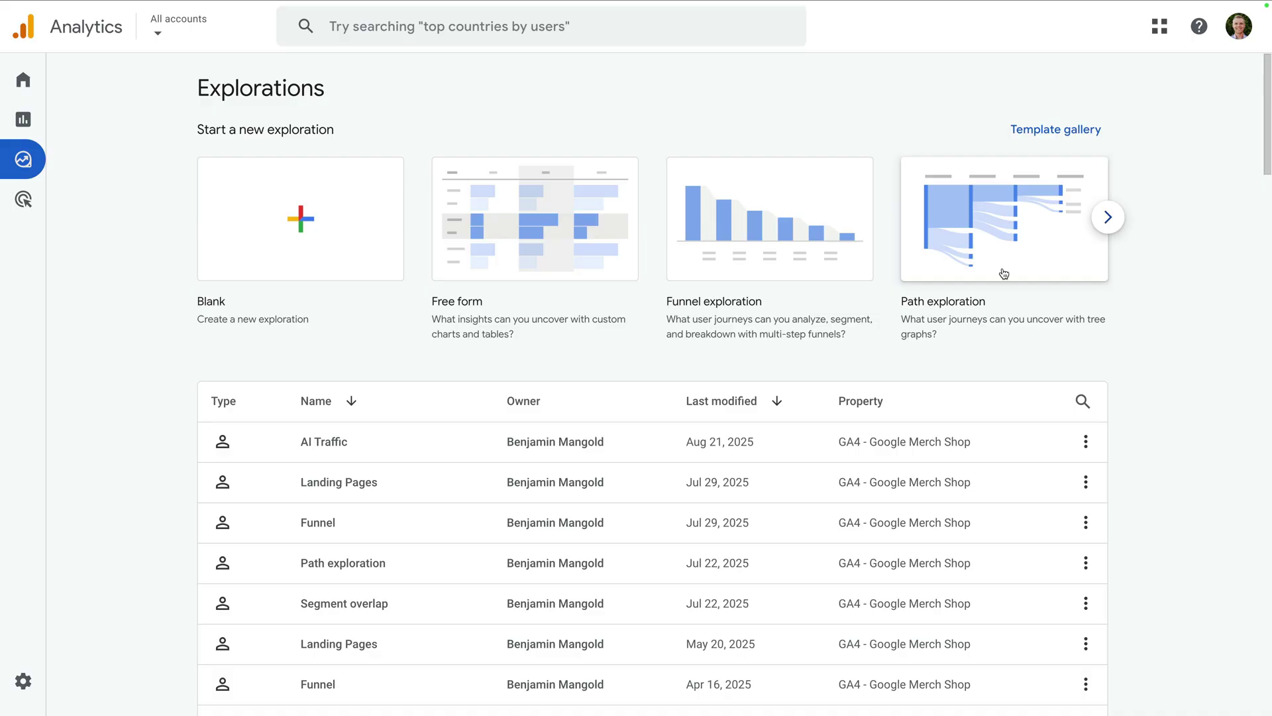
Step: Page forward through the exploration templates until the User lifetime template appears
click(1107, 218)
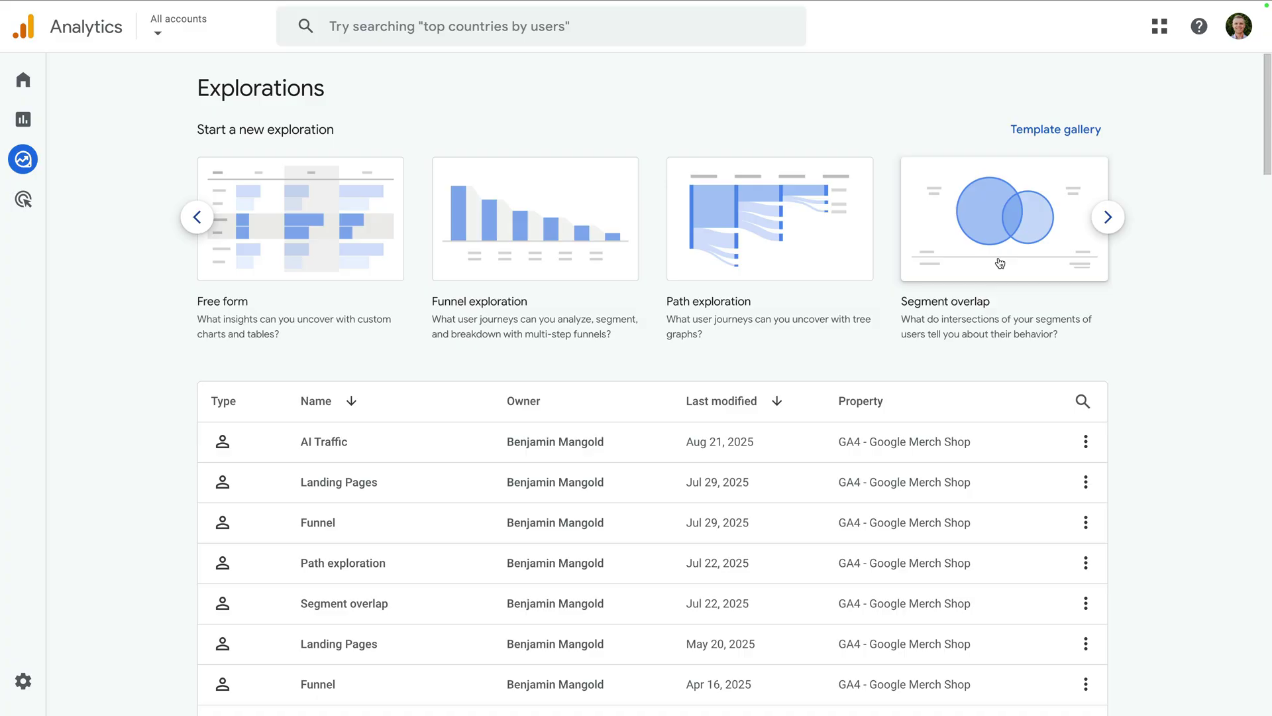
click(1101, 221)
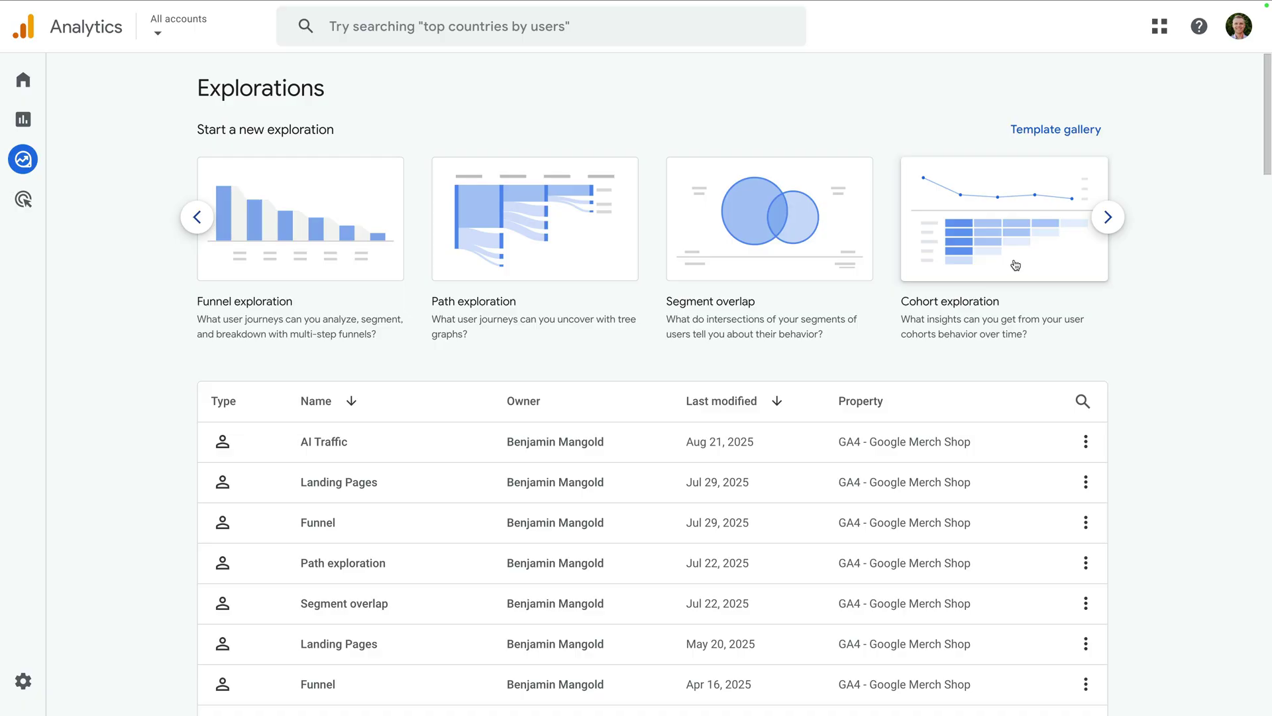
click(1107, 220)
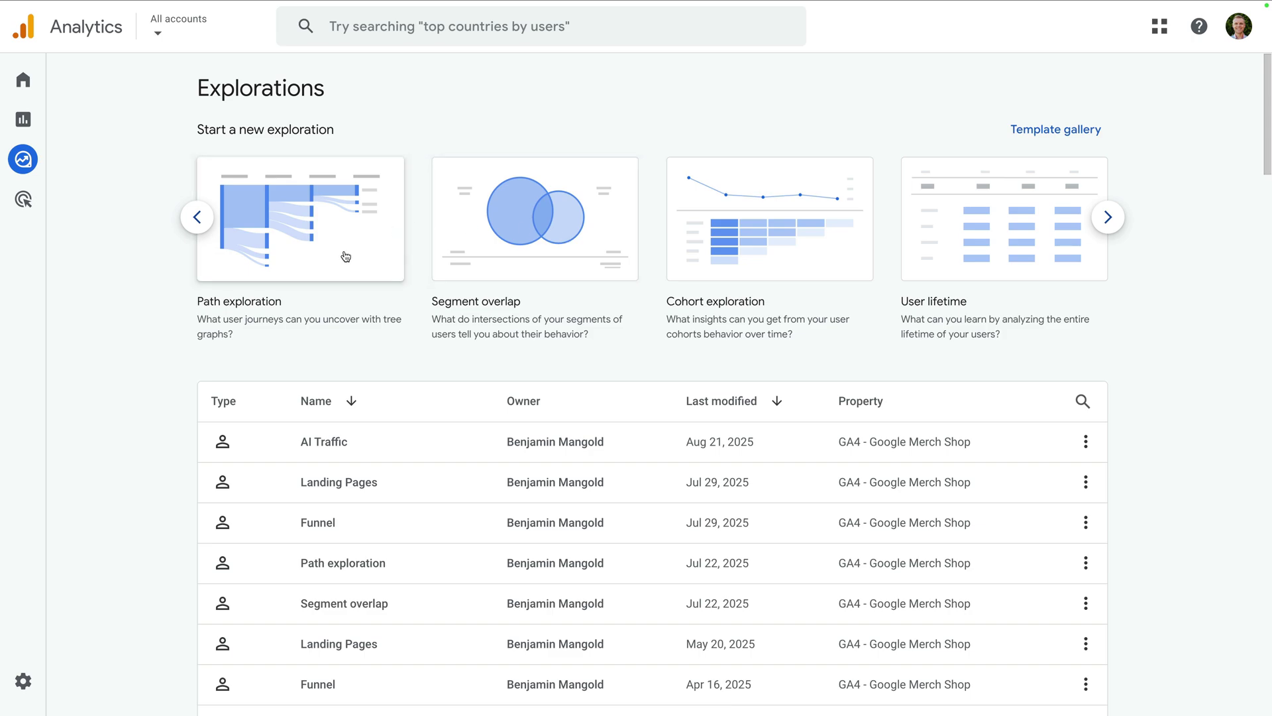
Step: Page back to the Blank template and start a new blank exploration from it
click(195, 217)
click(195, 216)
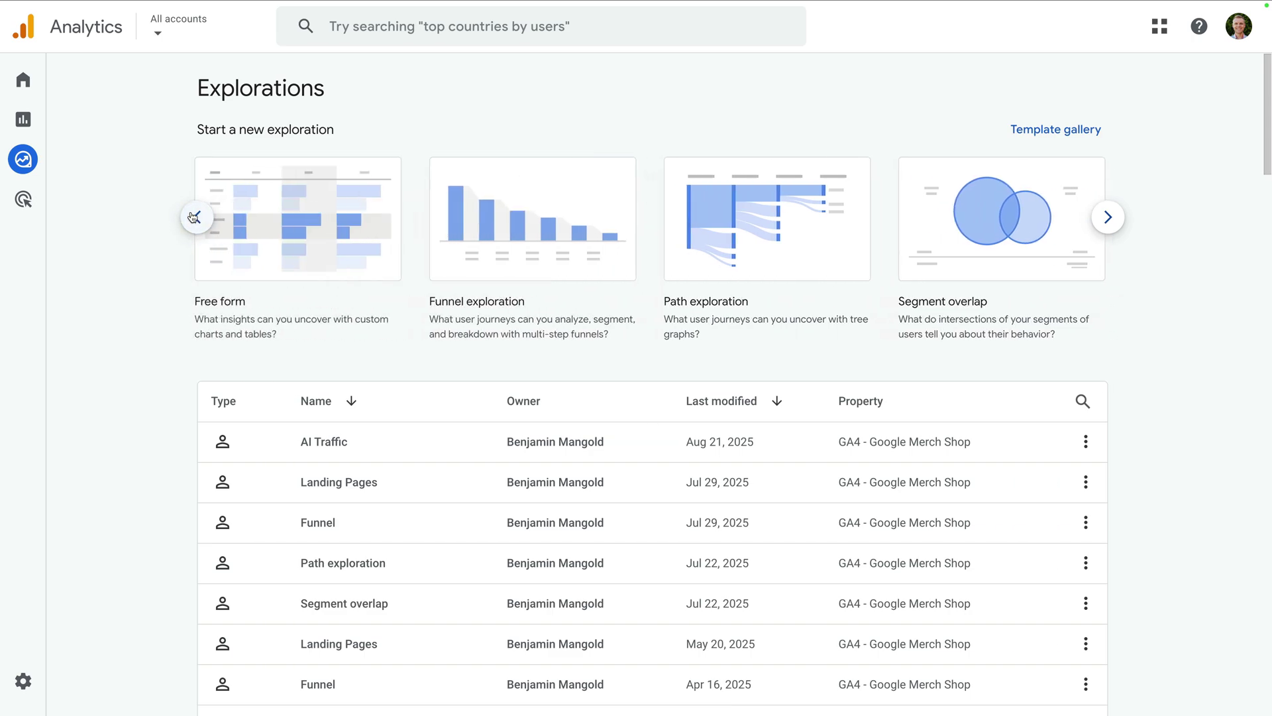
click(195, 217)
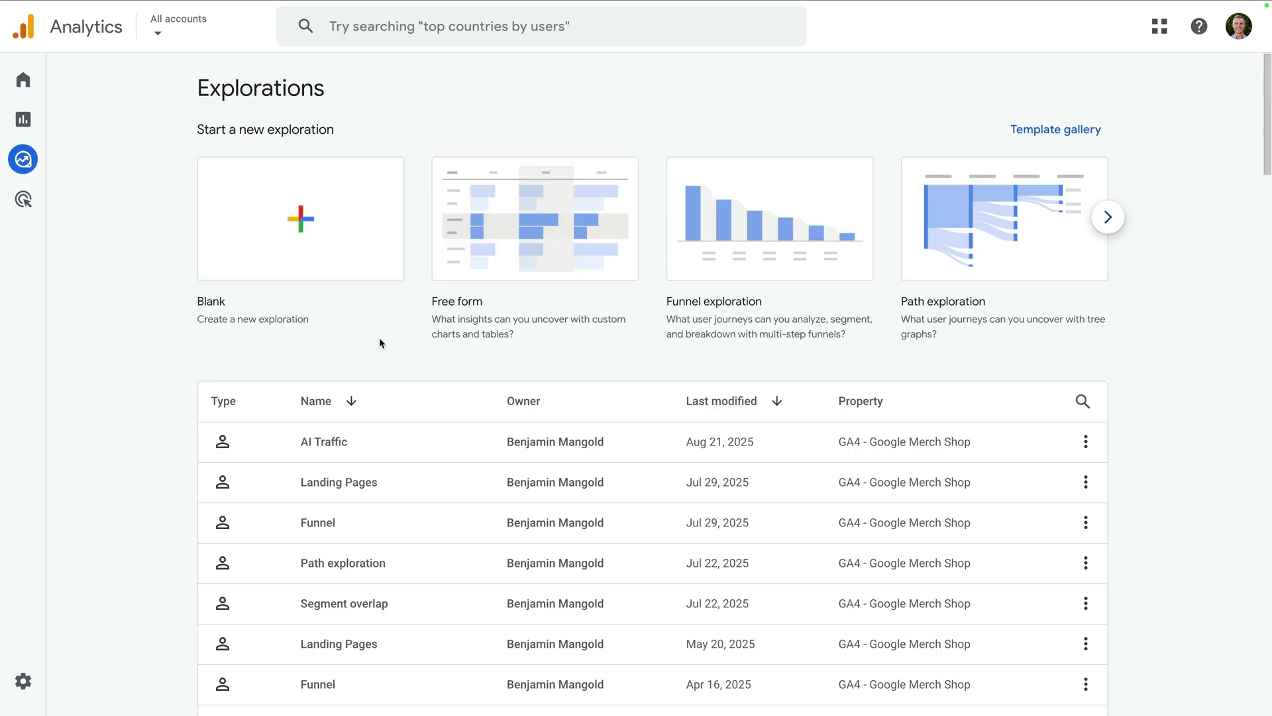
scroll(380, 342, down, 2)
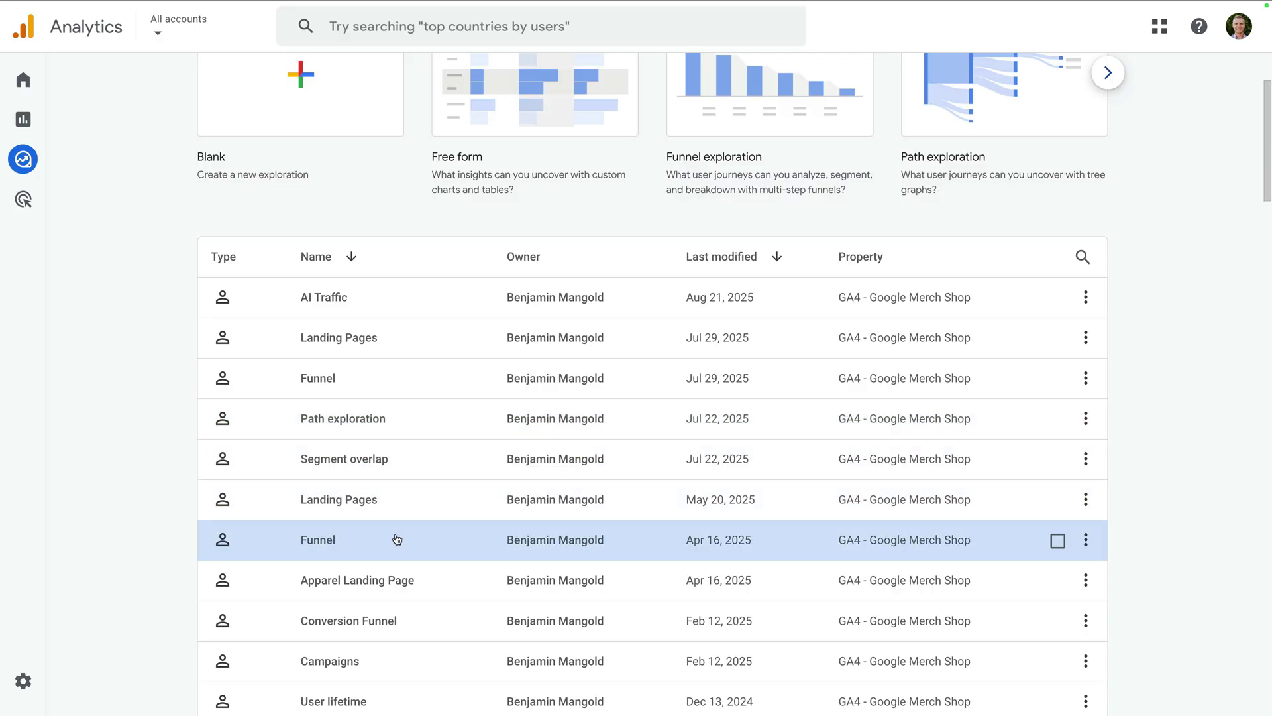
scroll(397, 539, up, 2)
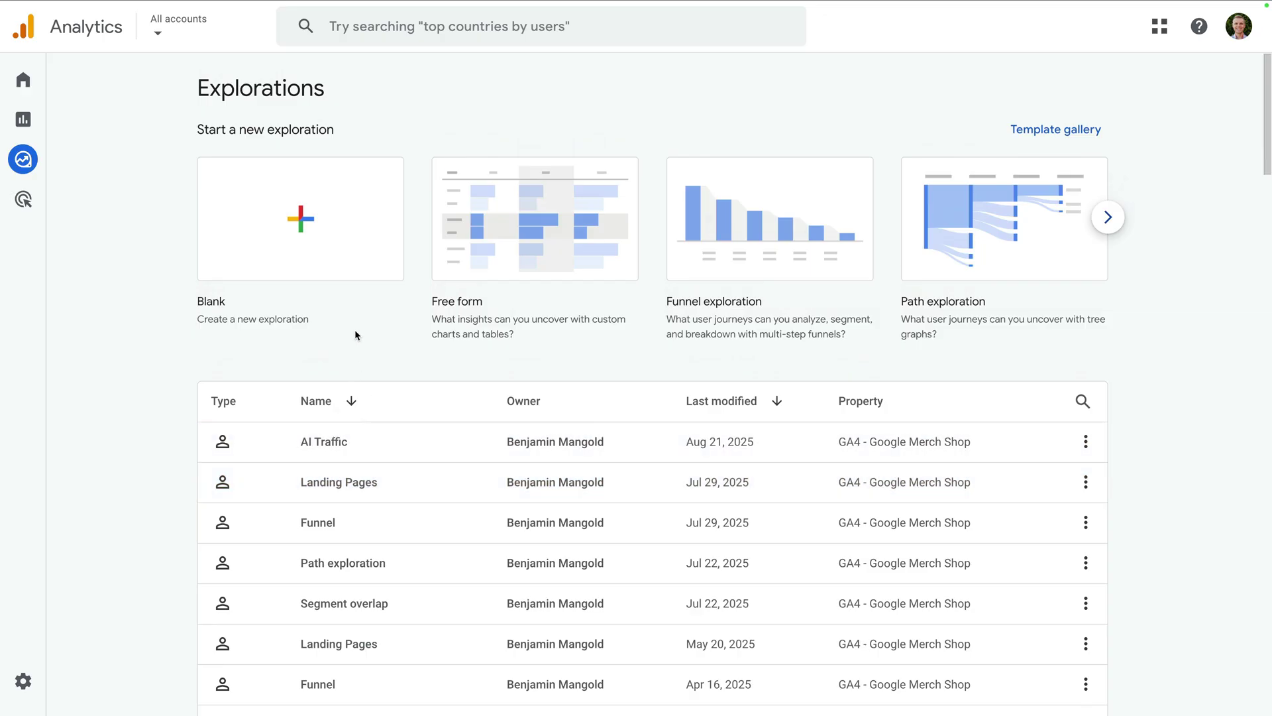
click(308, 241)
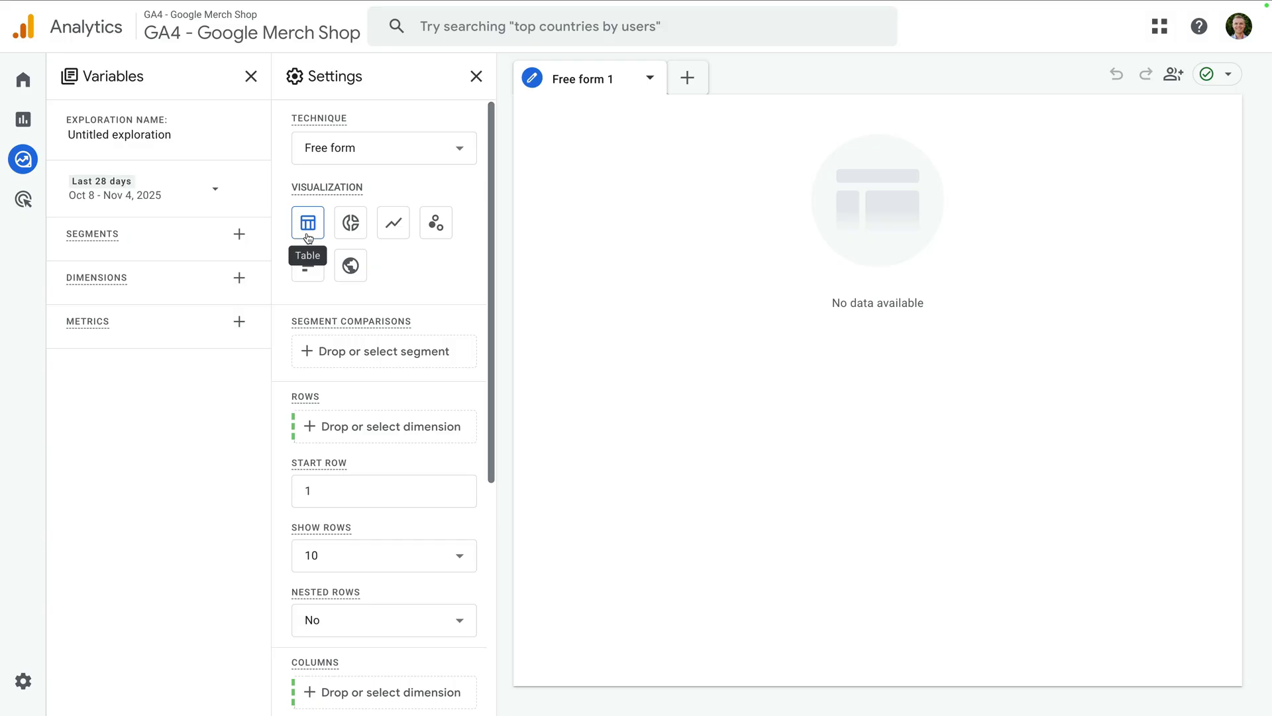
Step: Rename the untitled exploration to 'Campaigns'
click(167, 136)
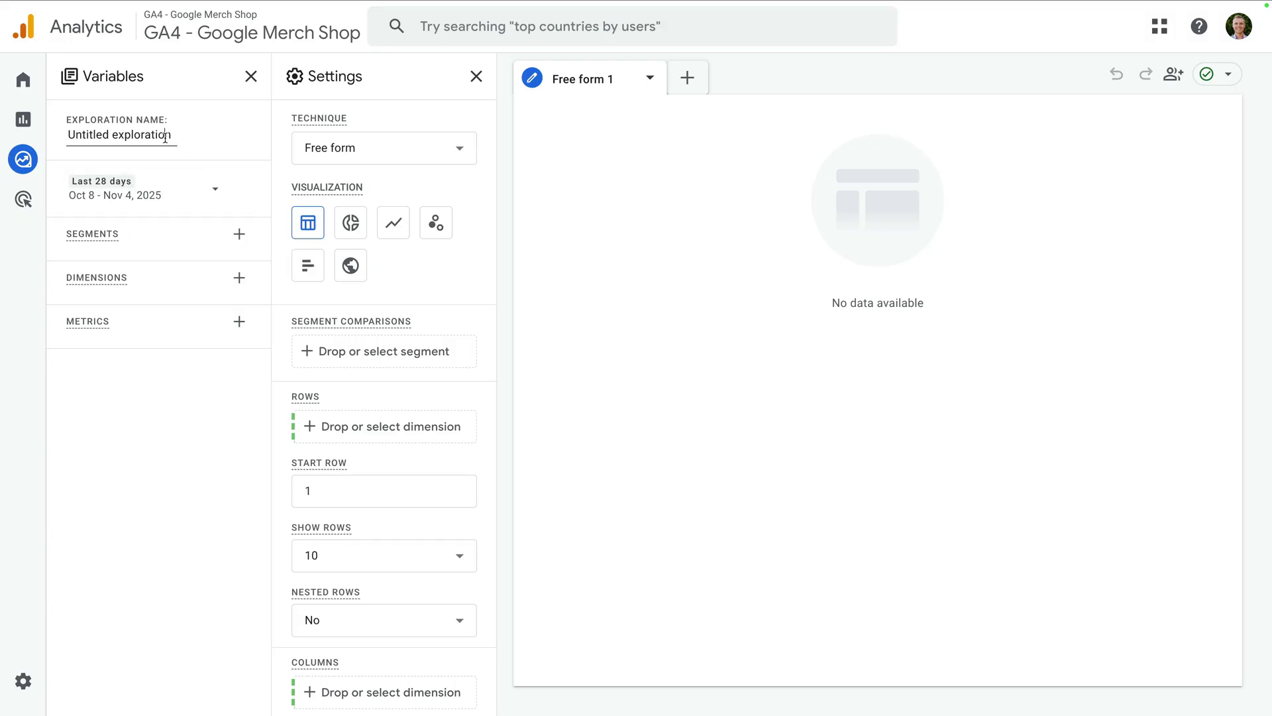
text(Campaigns)
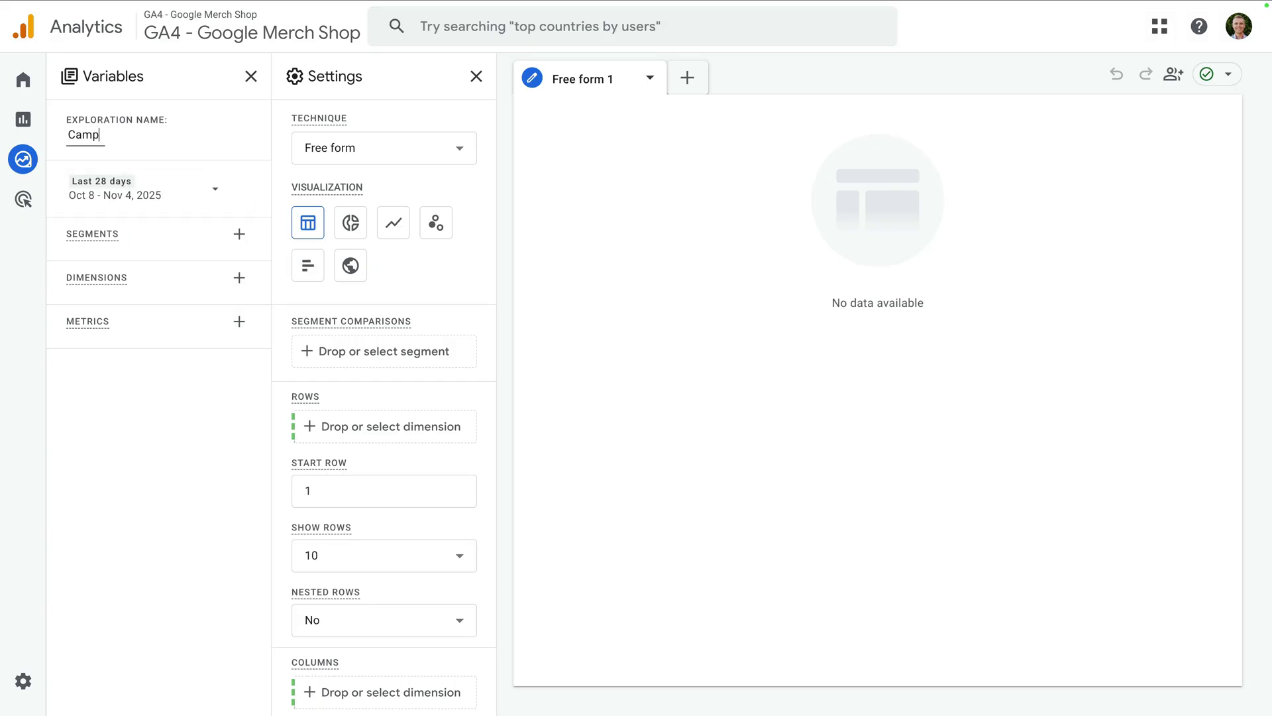
click(192, 148)
Step: Set the date range to Last 30 days and bring up the dimension picker
click(189, 192)
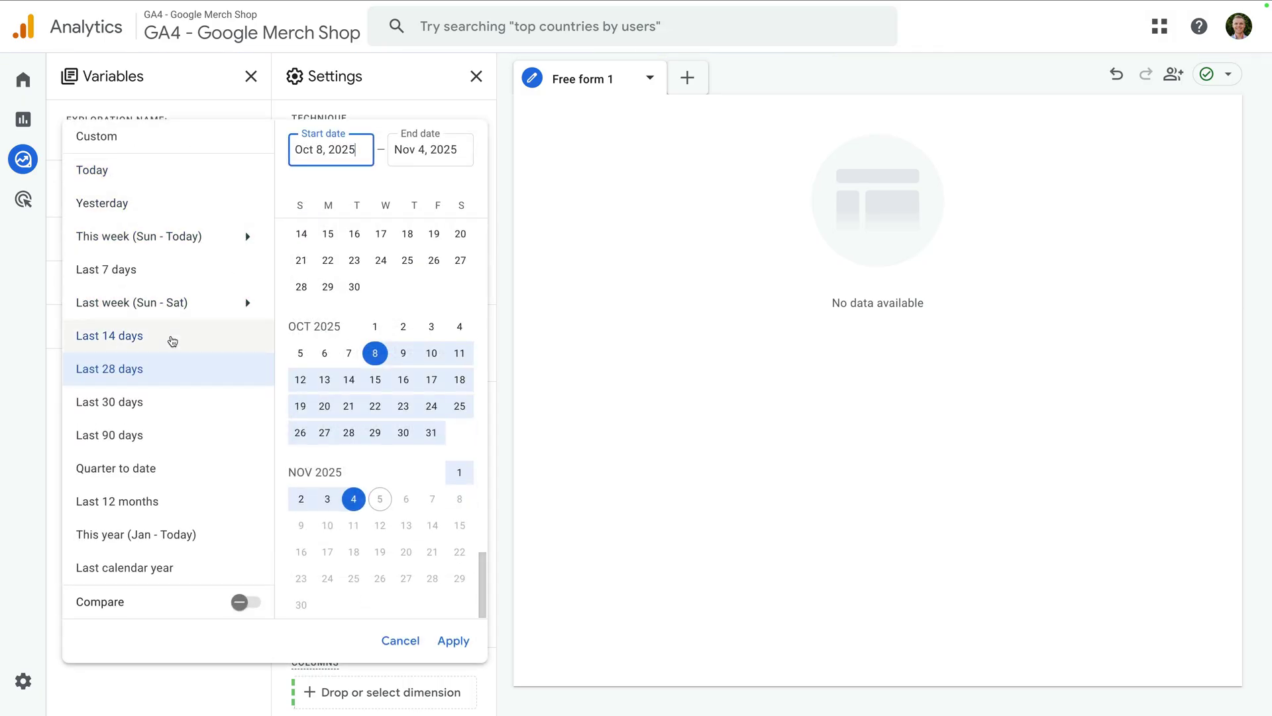
click(163, 407)
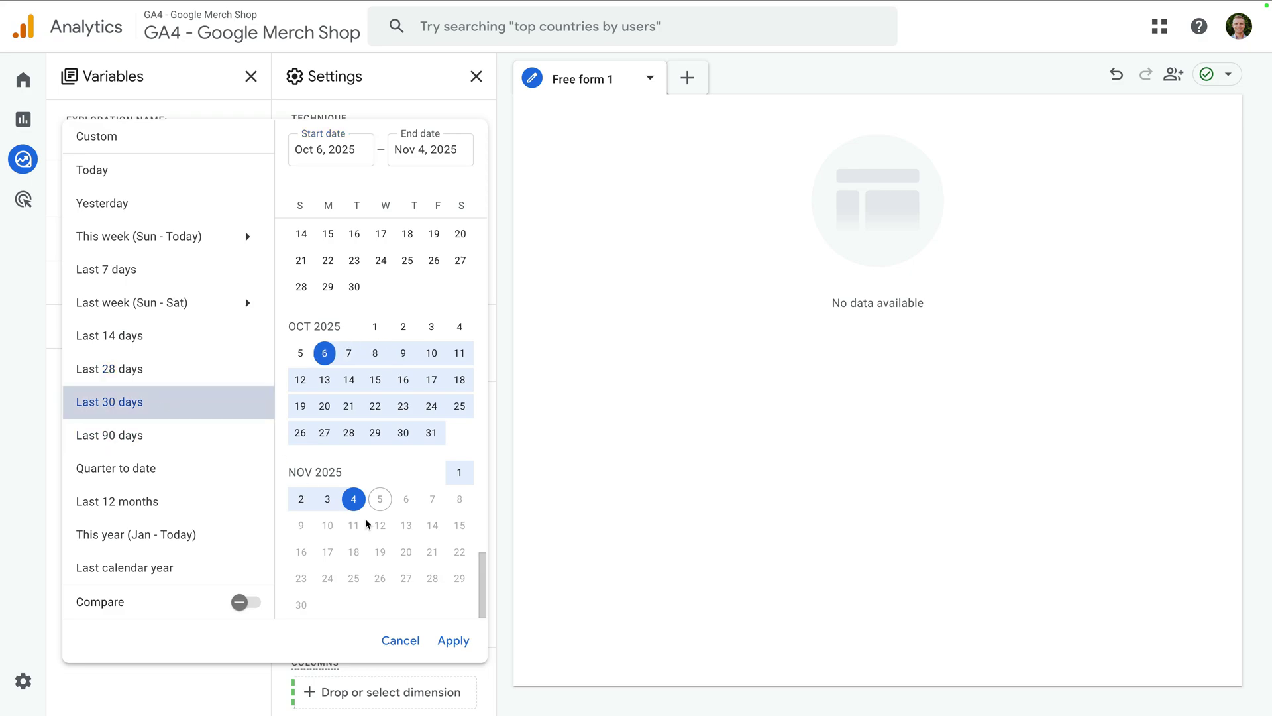
click(453, 640)
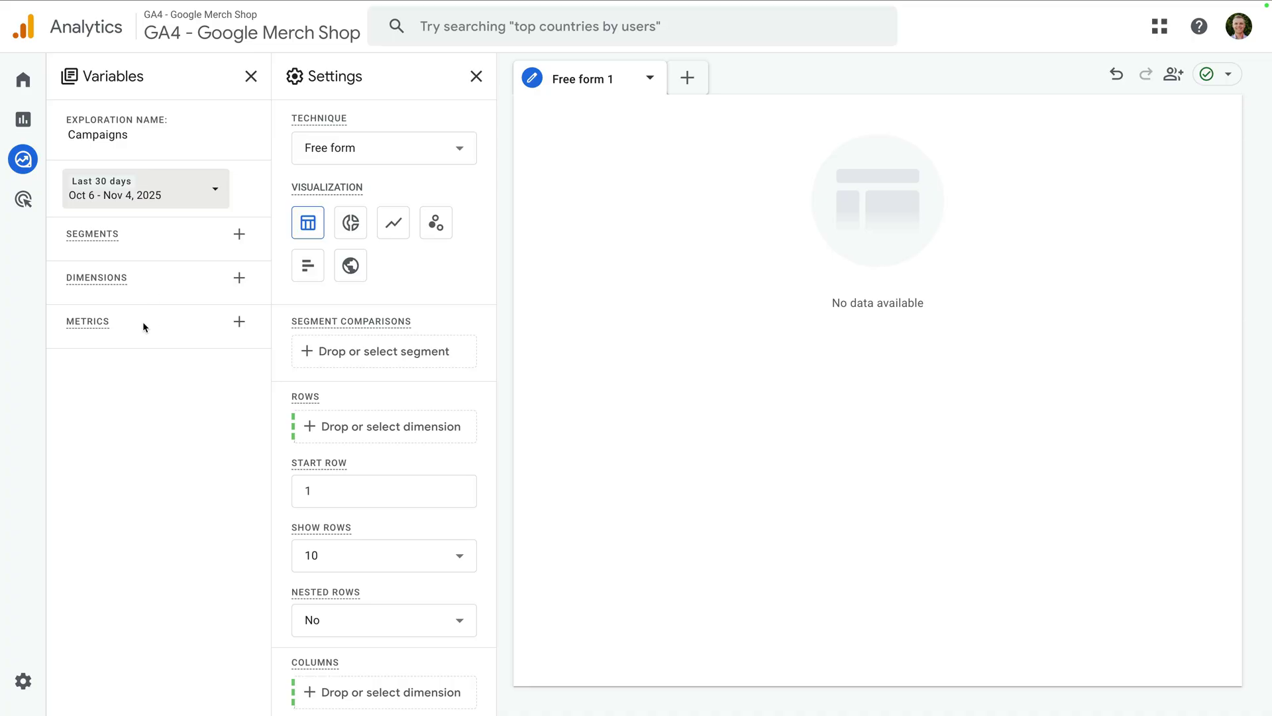
click(240, 279)
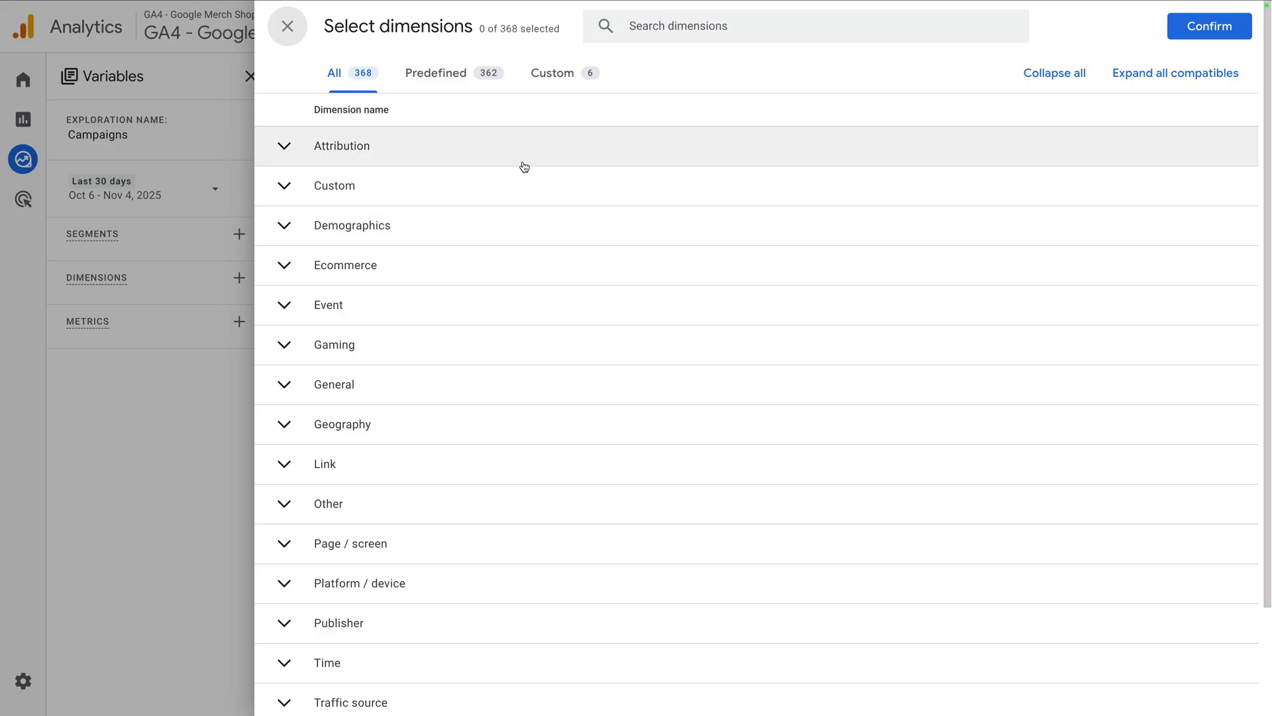
Step: Search 'campaign' and add the Session campaign dimension
click(653, 36)
text(campaign)
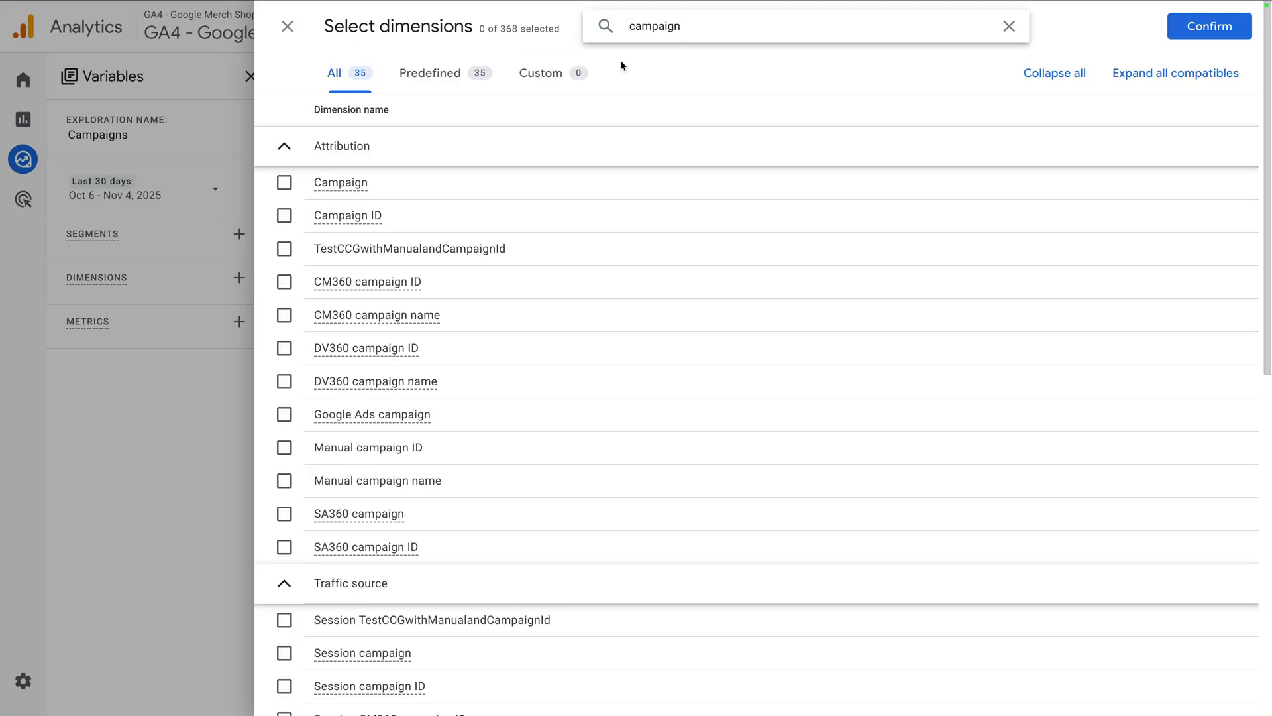
scroll(506, 195, down, 3)
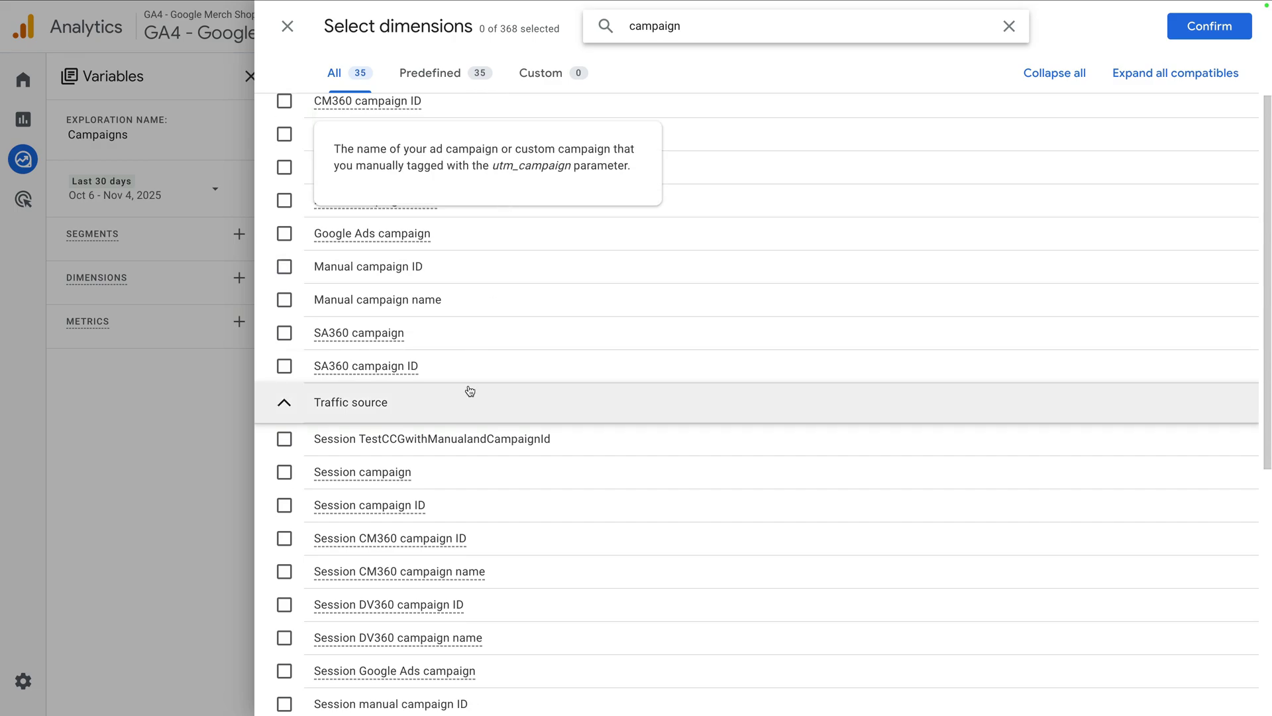
click(285, 472)
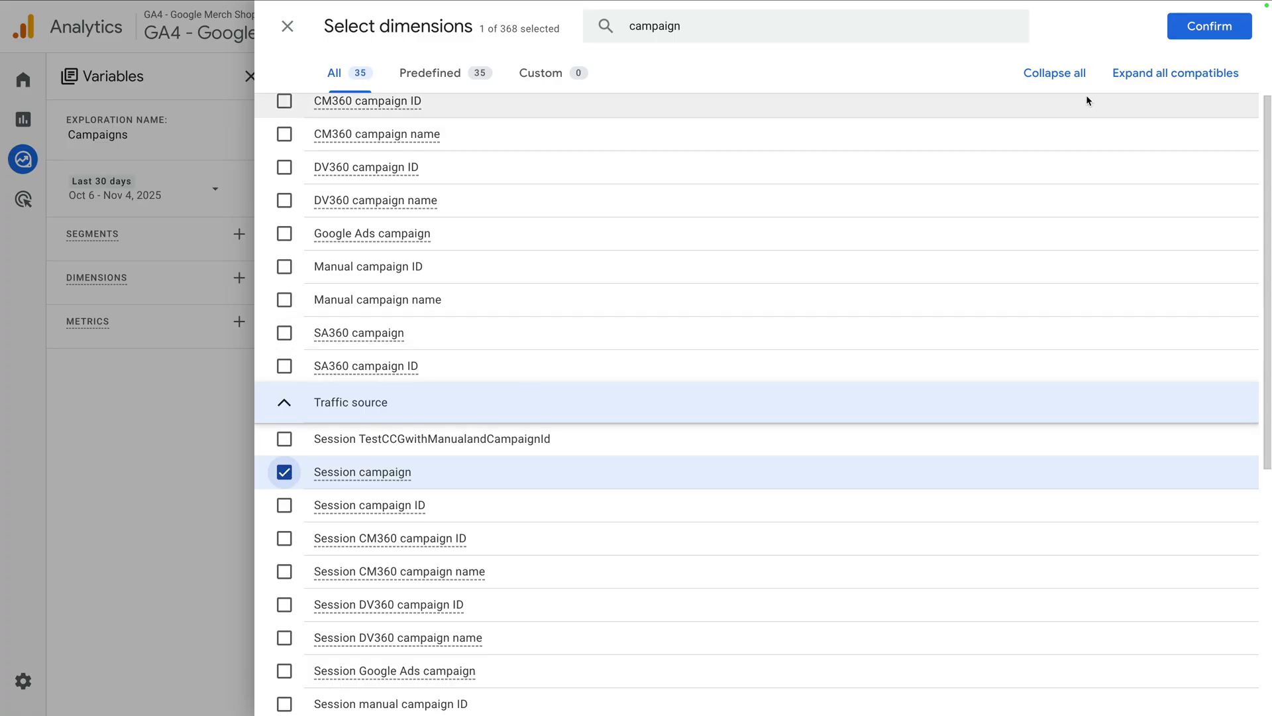
click(1192, 28)
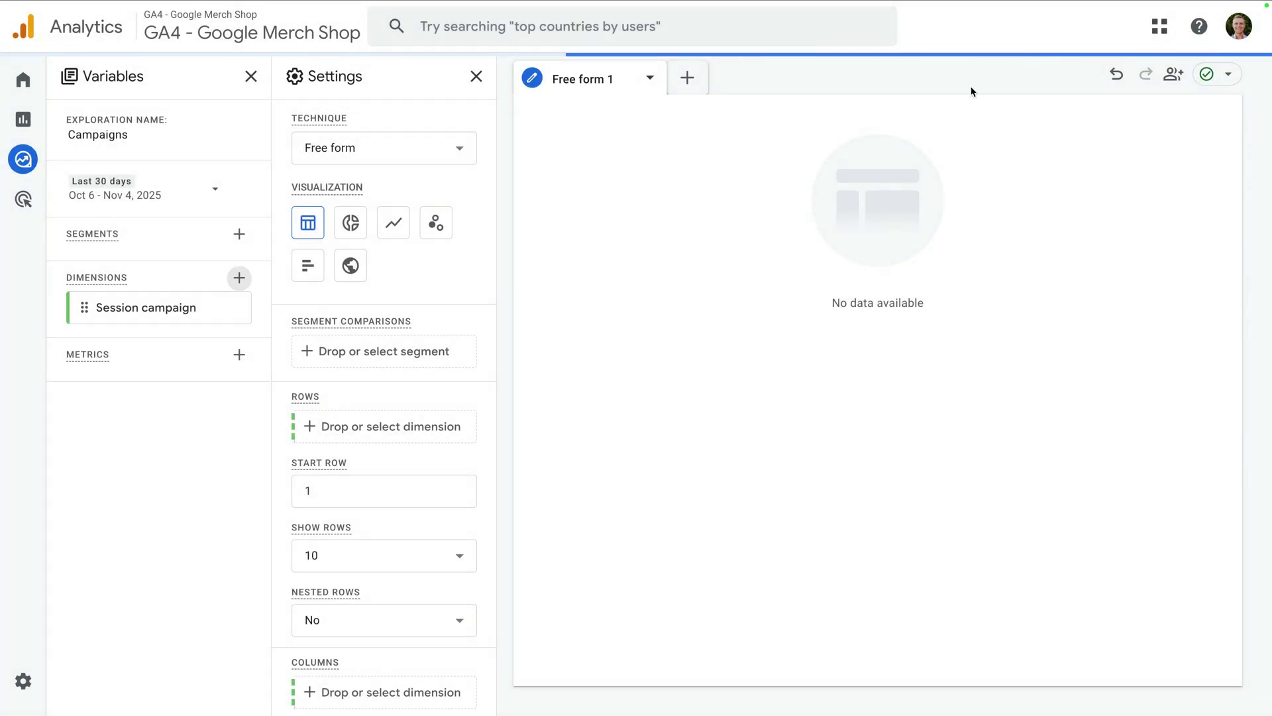
Step: Add the Sessions, Active users and Key events metrics
click(239, 355)
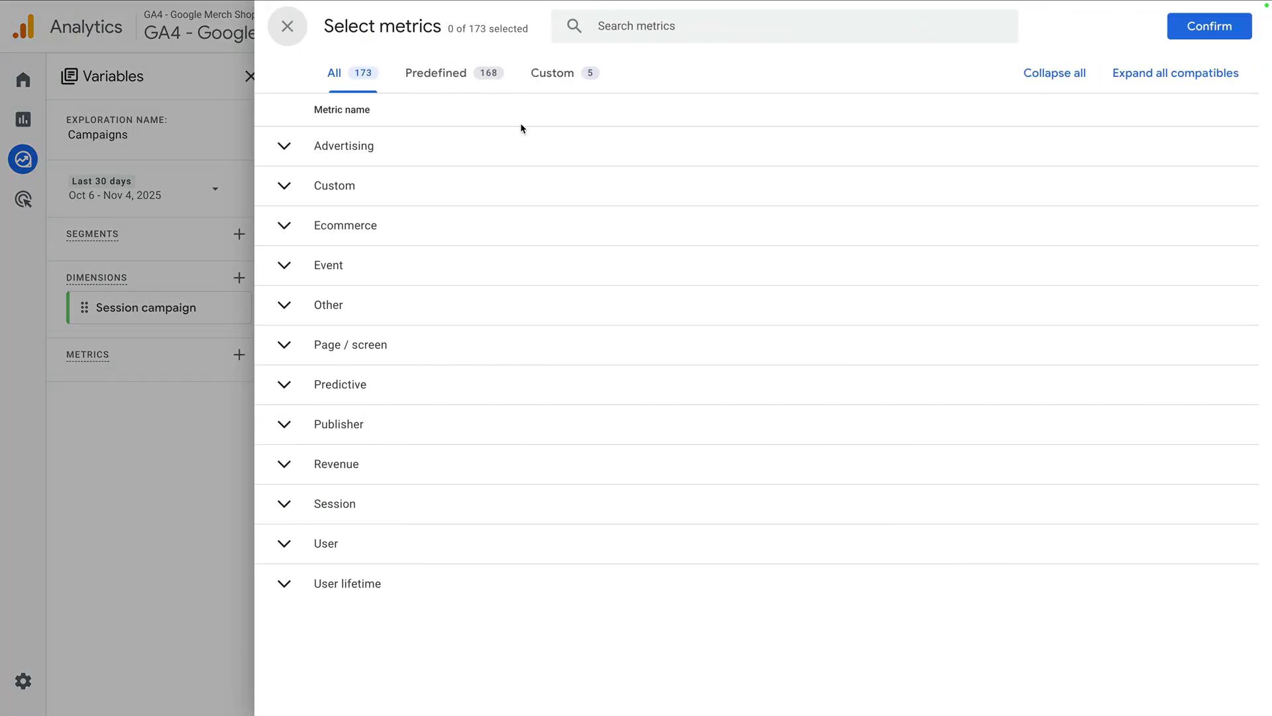
text(sessio)
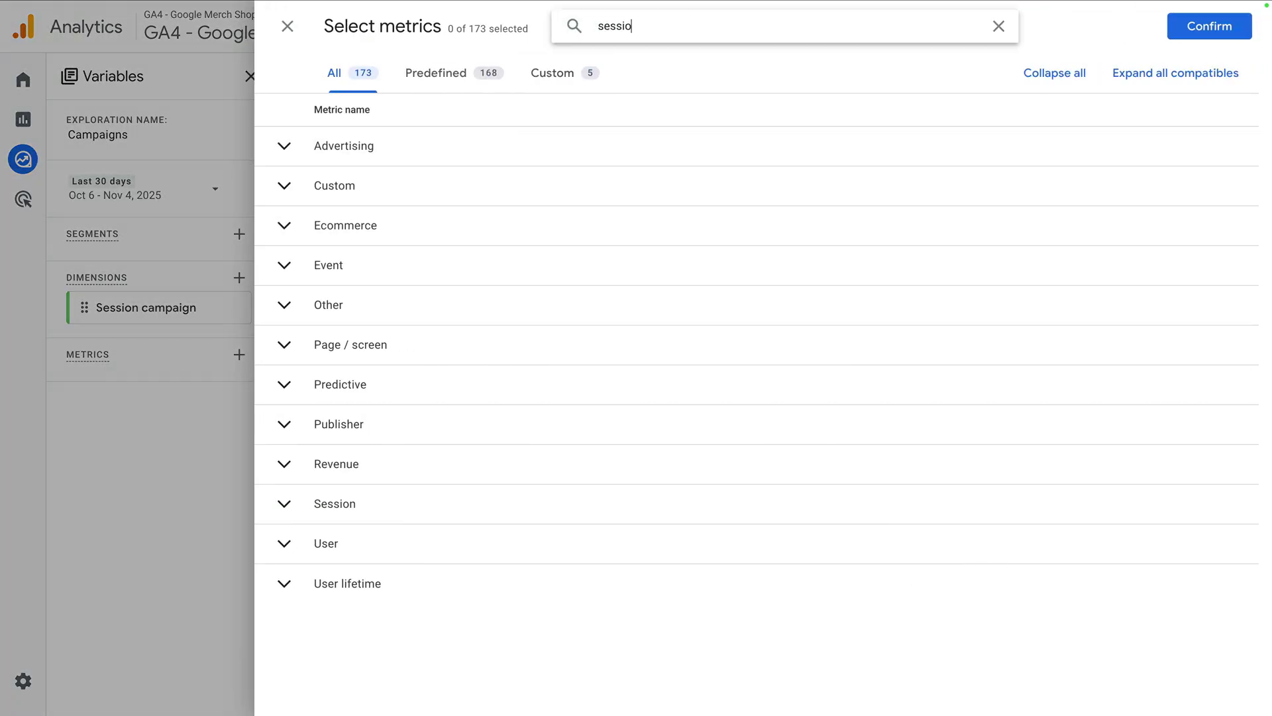
text(ns)
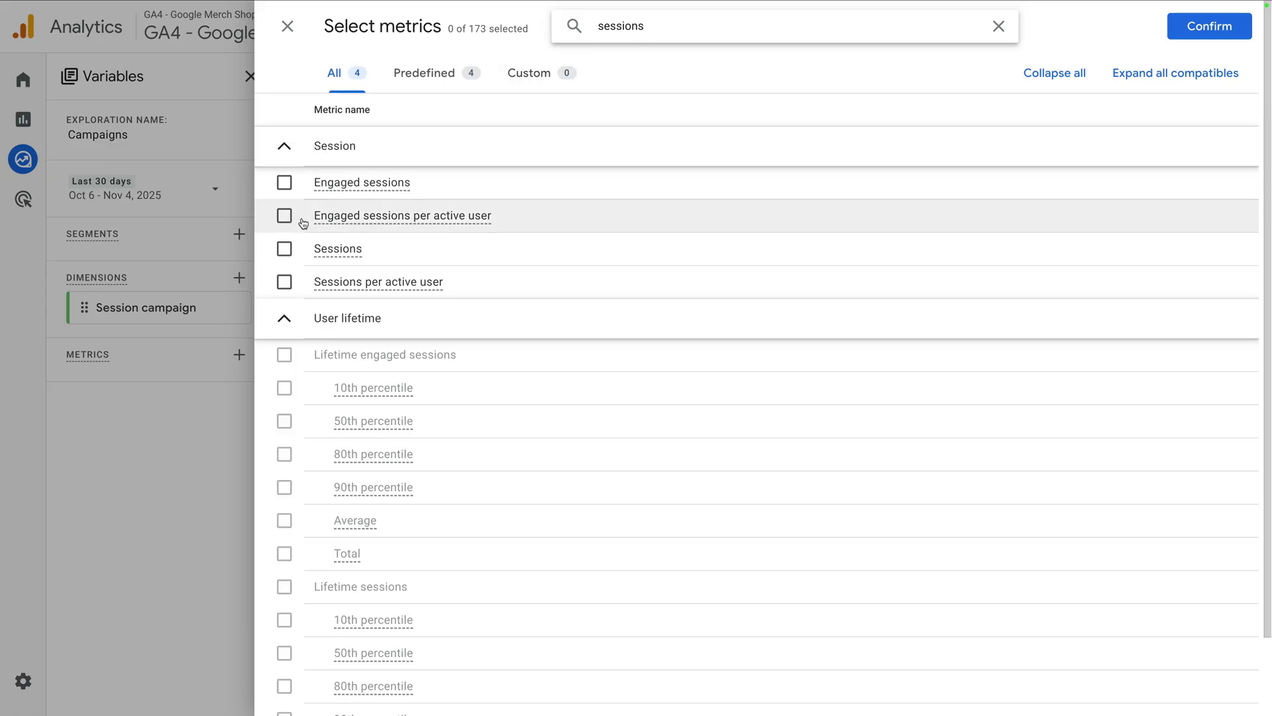
click(284, 249)
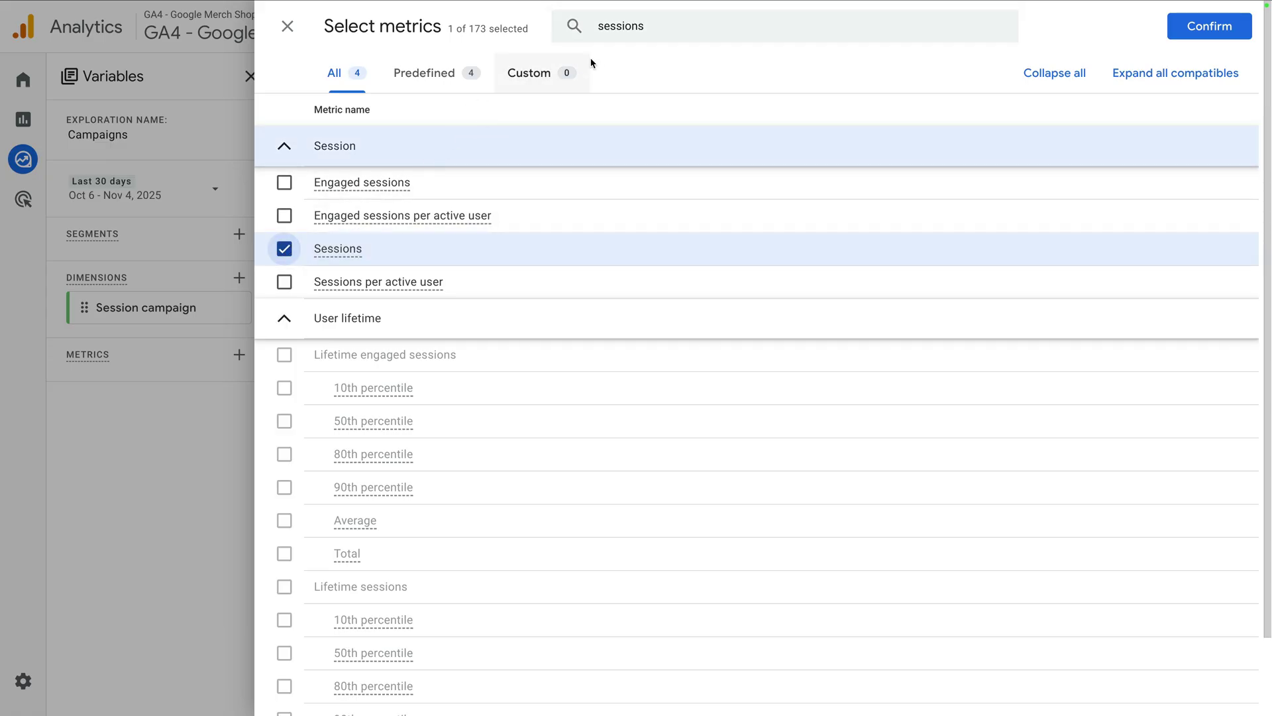
double_click(624, 29)
text(active users)
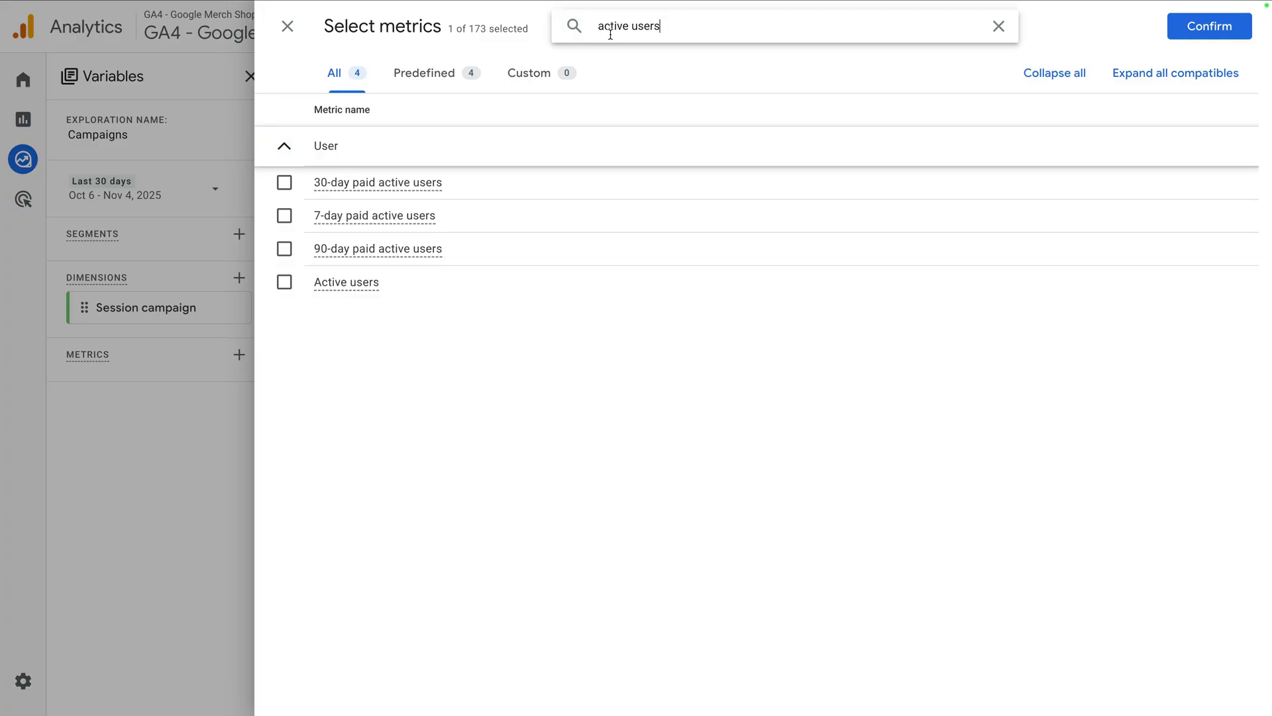
click(283, 283)
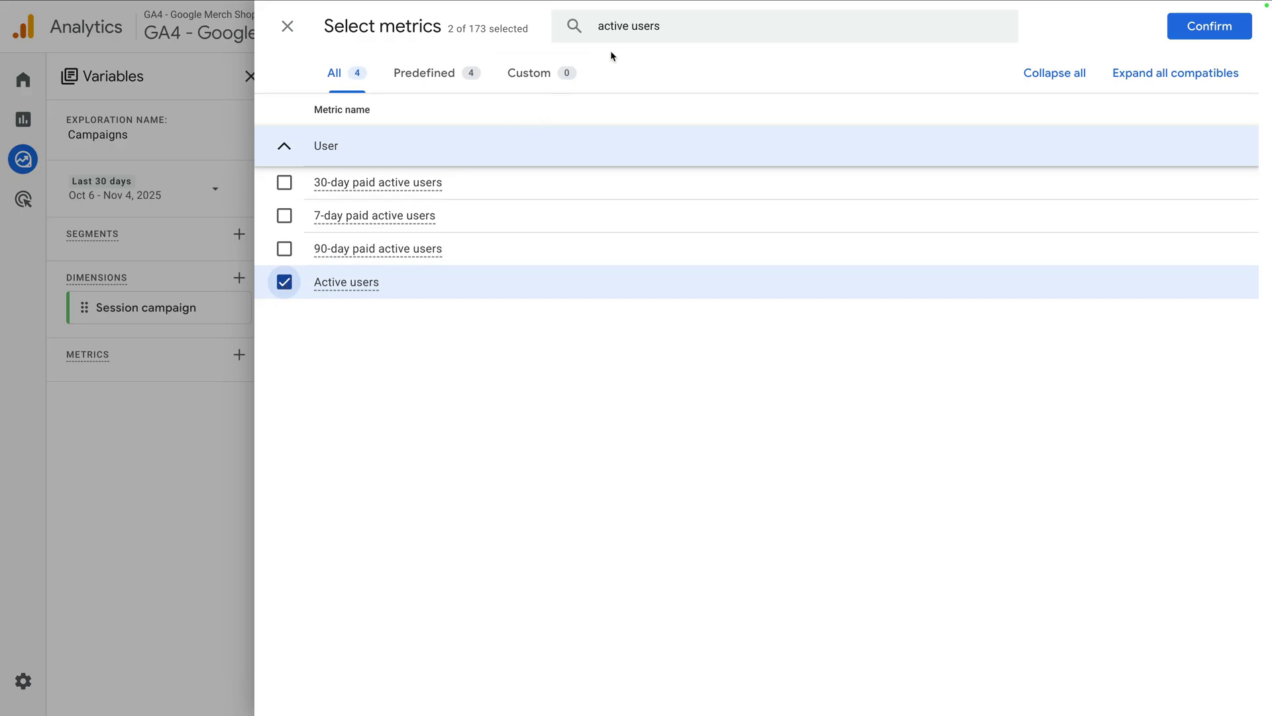
double_click(634, 27)
key(ctrl+a)
text(key events)
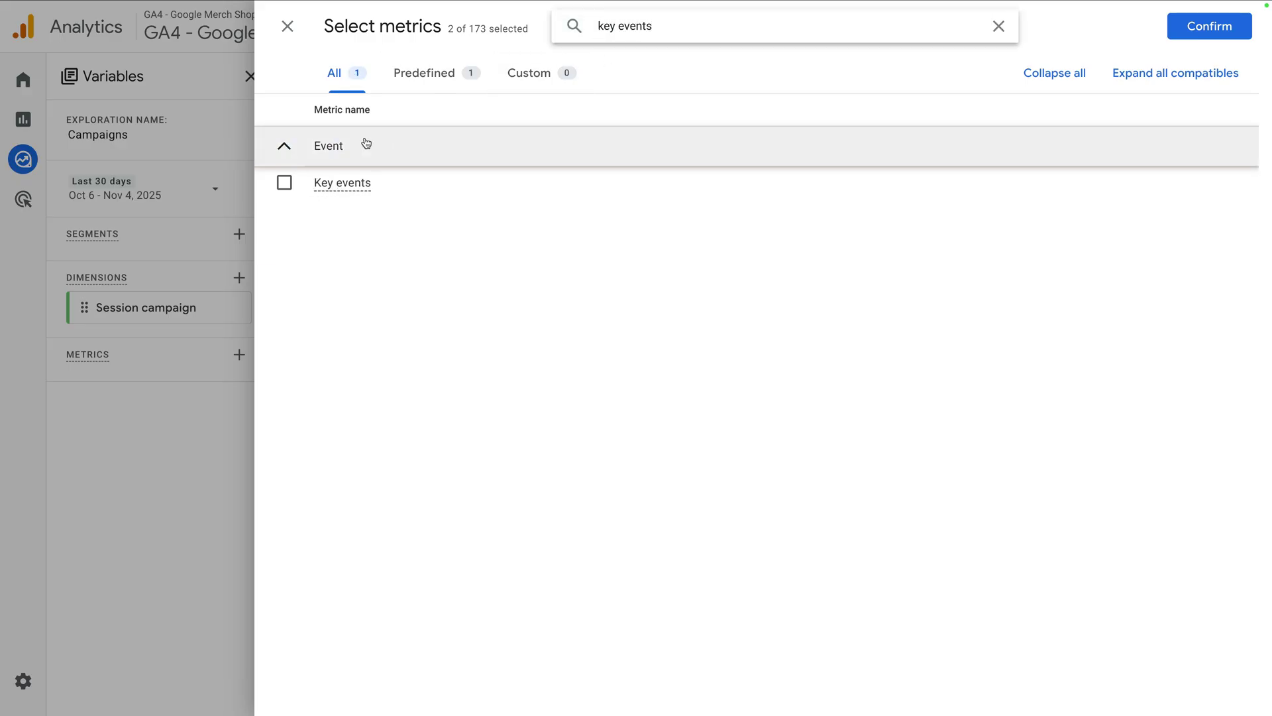
click(284, 184)
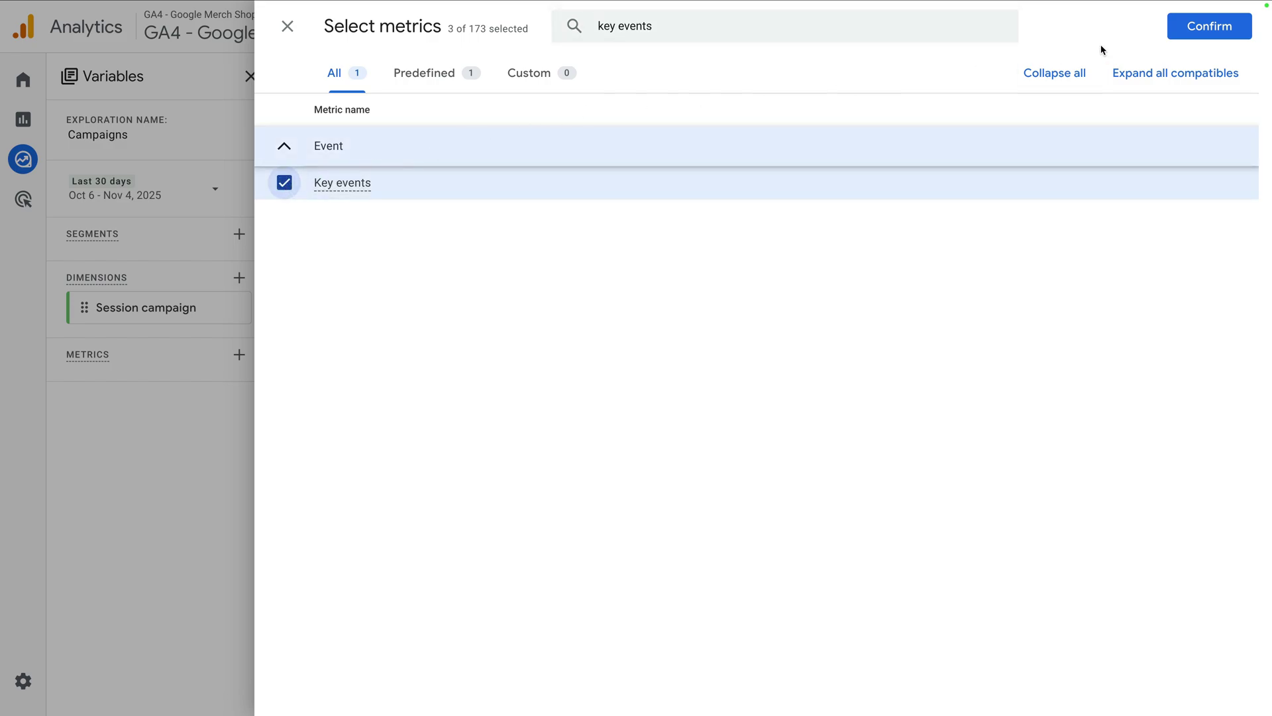
click(1196, 34)
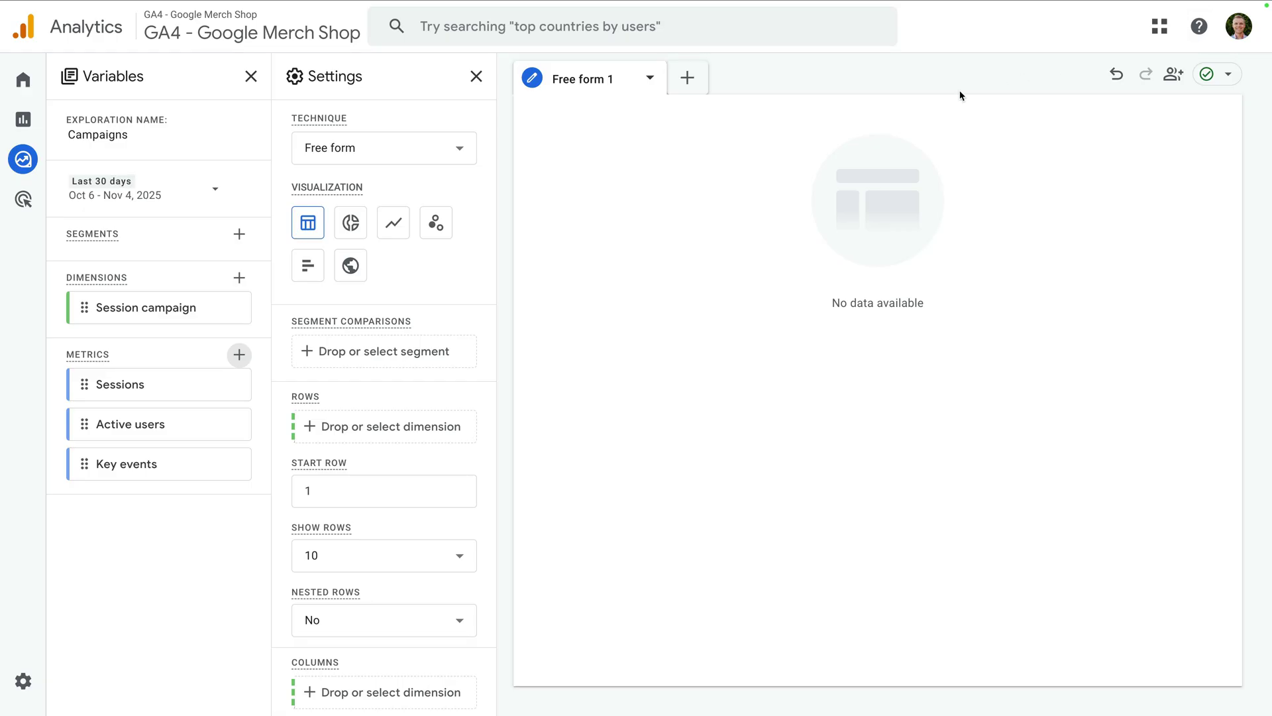
Step: Put Session campaign in Rows and Sessions, Active users and Key events in Values
double_click(196, 307)
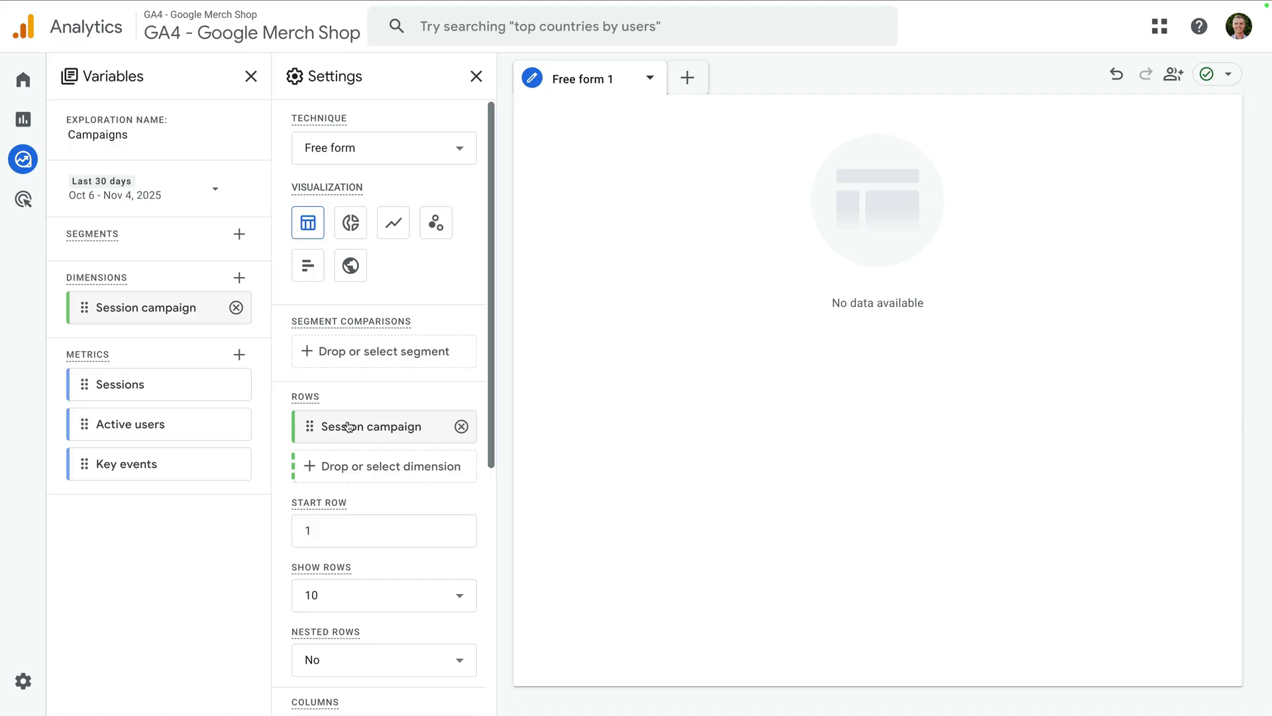
double_click(172, 389)
double_click(171, 430)
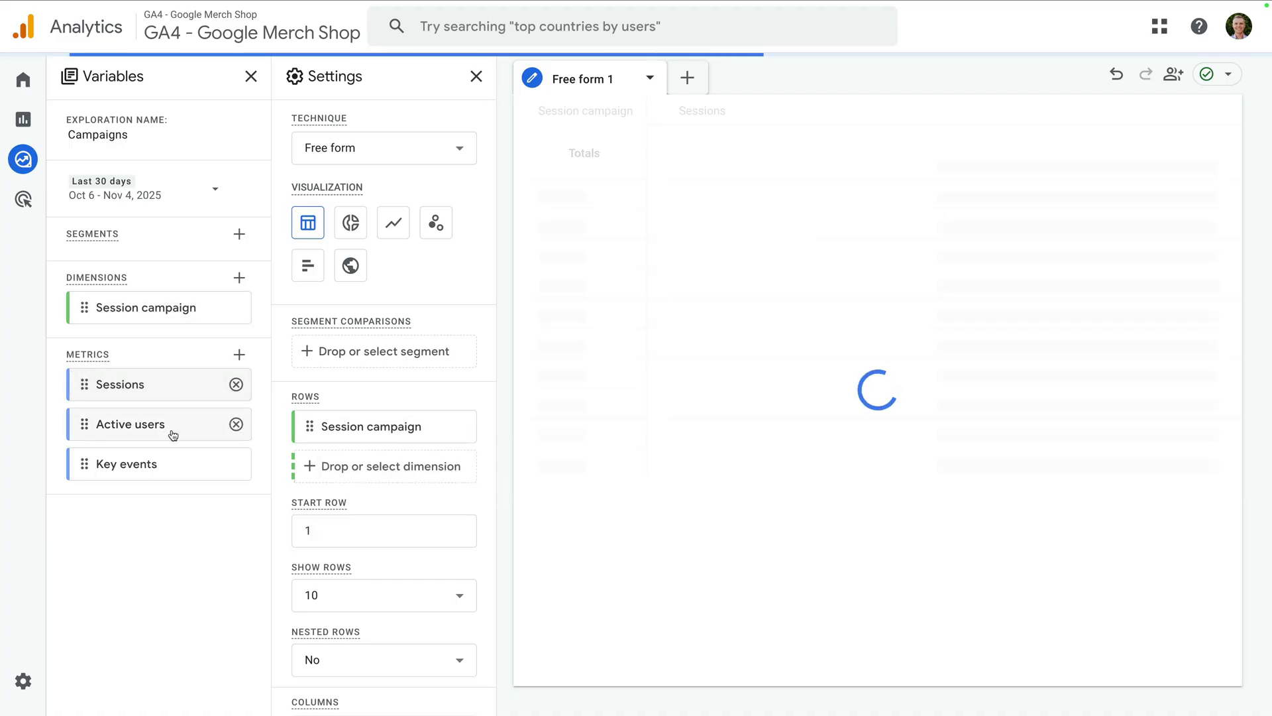
double_click(170, 474)
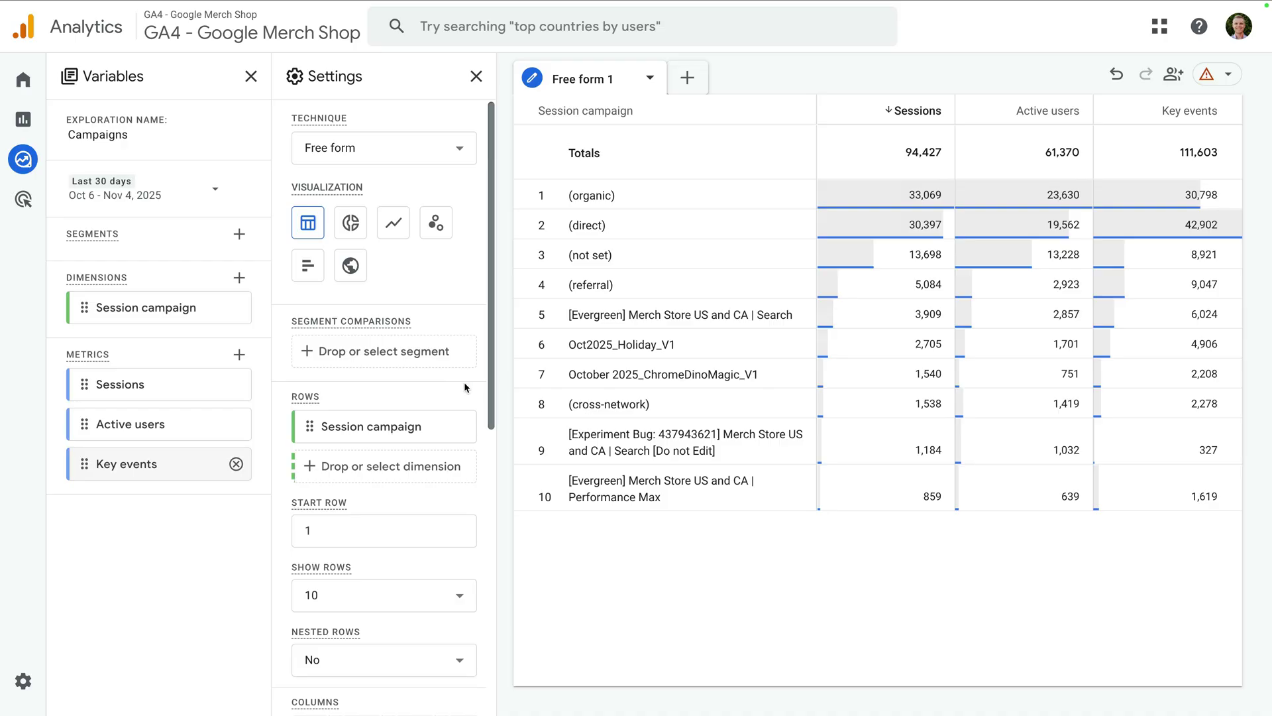
scroll(464, 382, down, 7)
Step: Add a Session campaign filter with the match type 'does not match regex'
scroll(463, 382, down, 1)
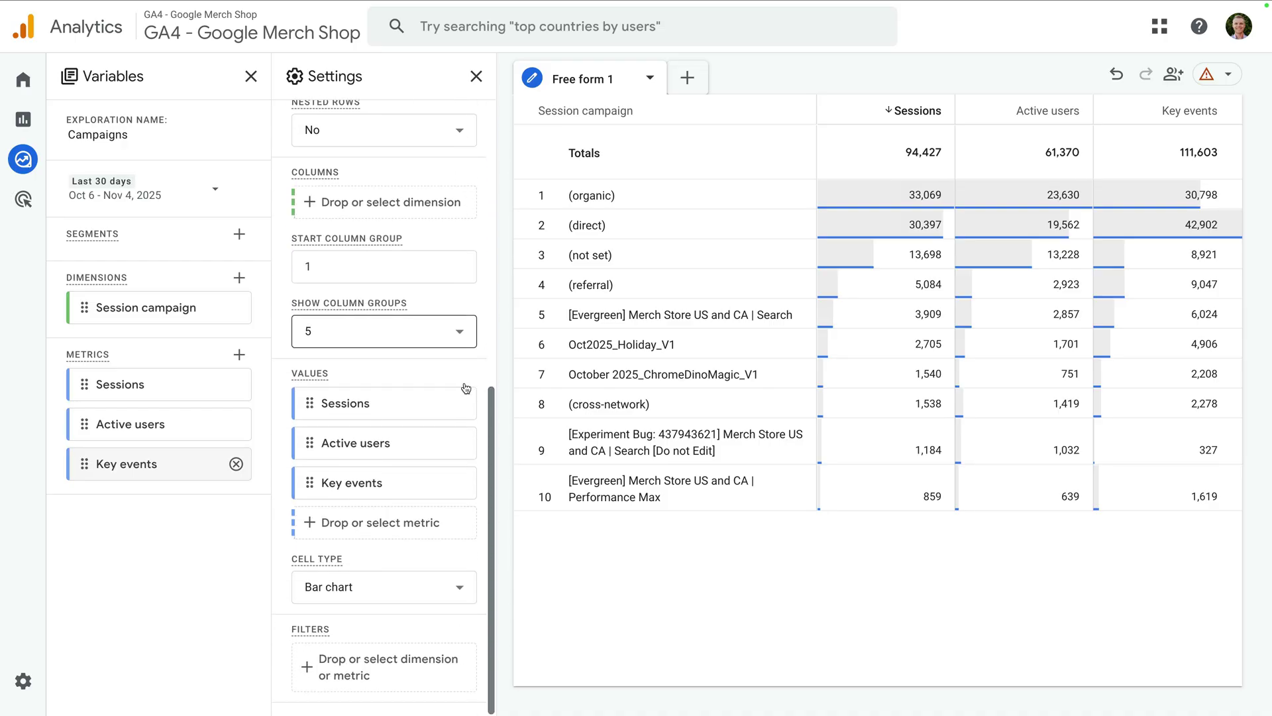
click(380, 666)
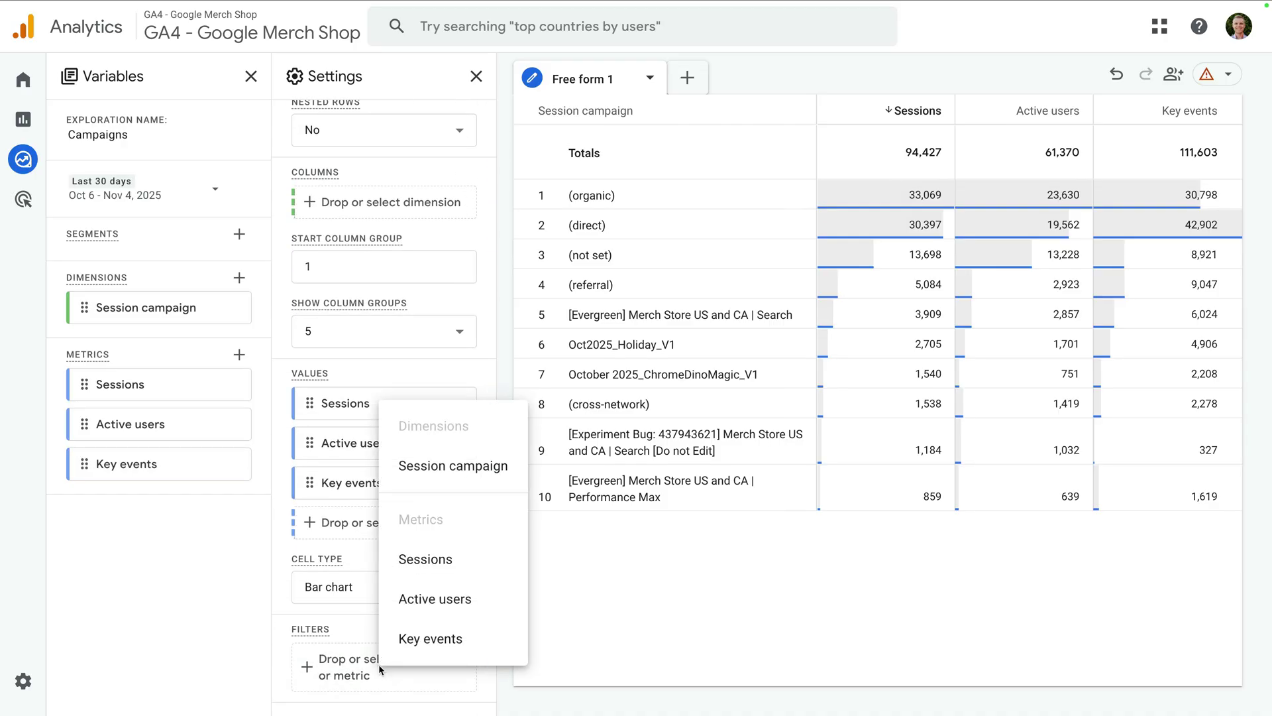
click(445, 478)
scroll(446, 478, down, 3)
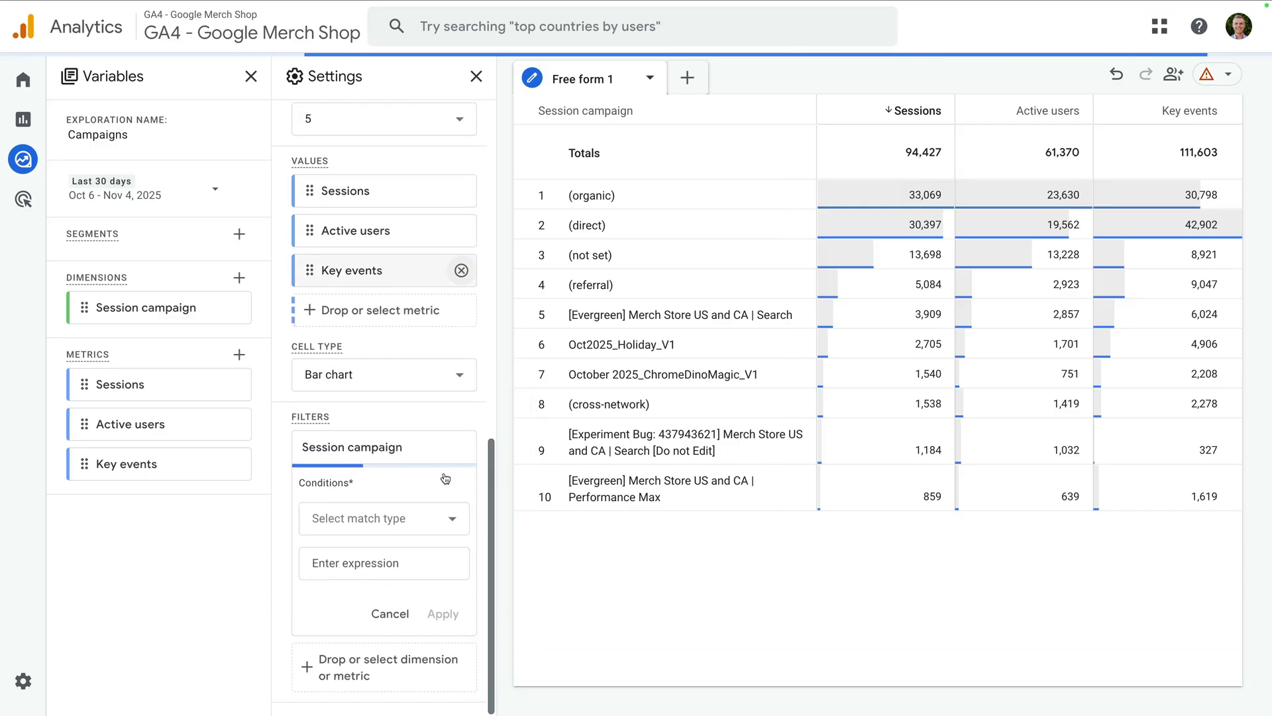
click(416, 530)
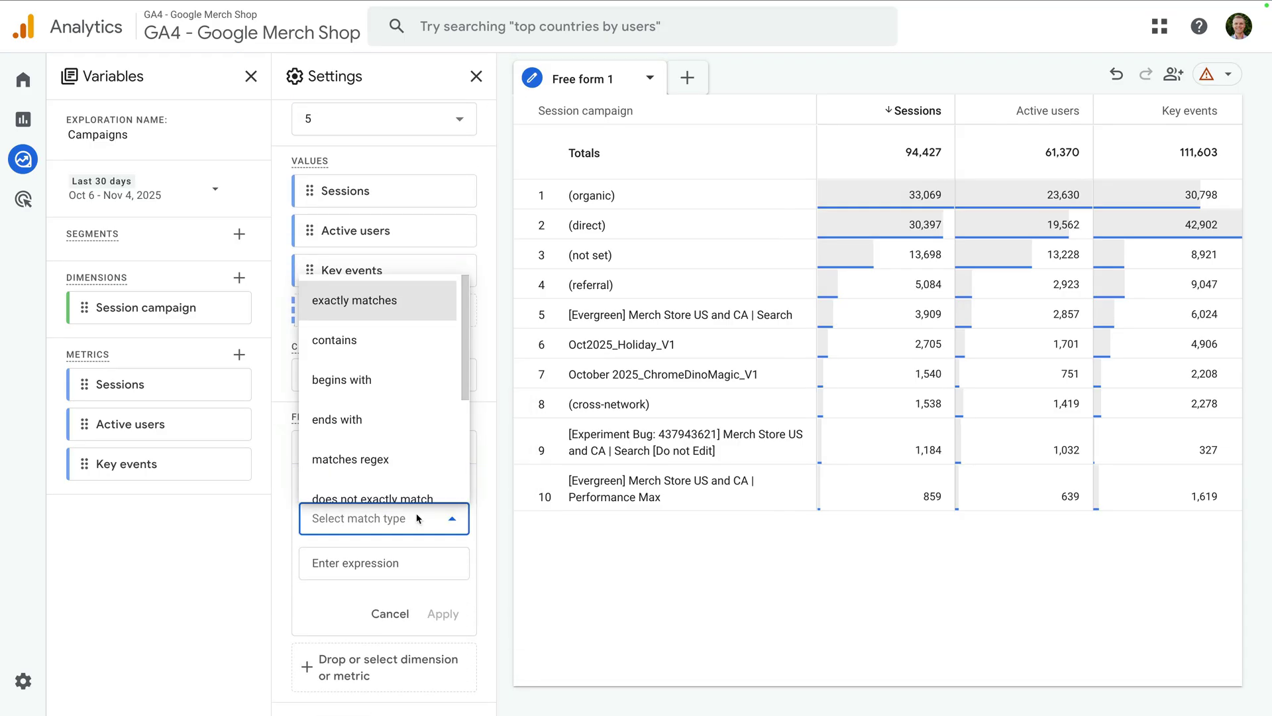
scroll(426, 497, down, 3)
scroll(427, 497, down, 3)
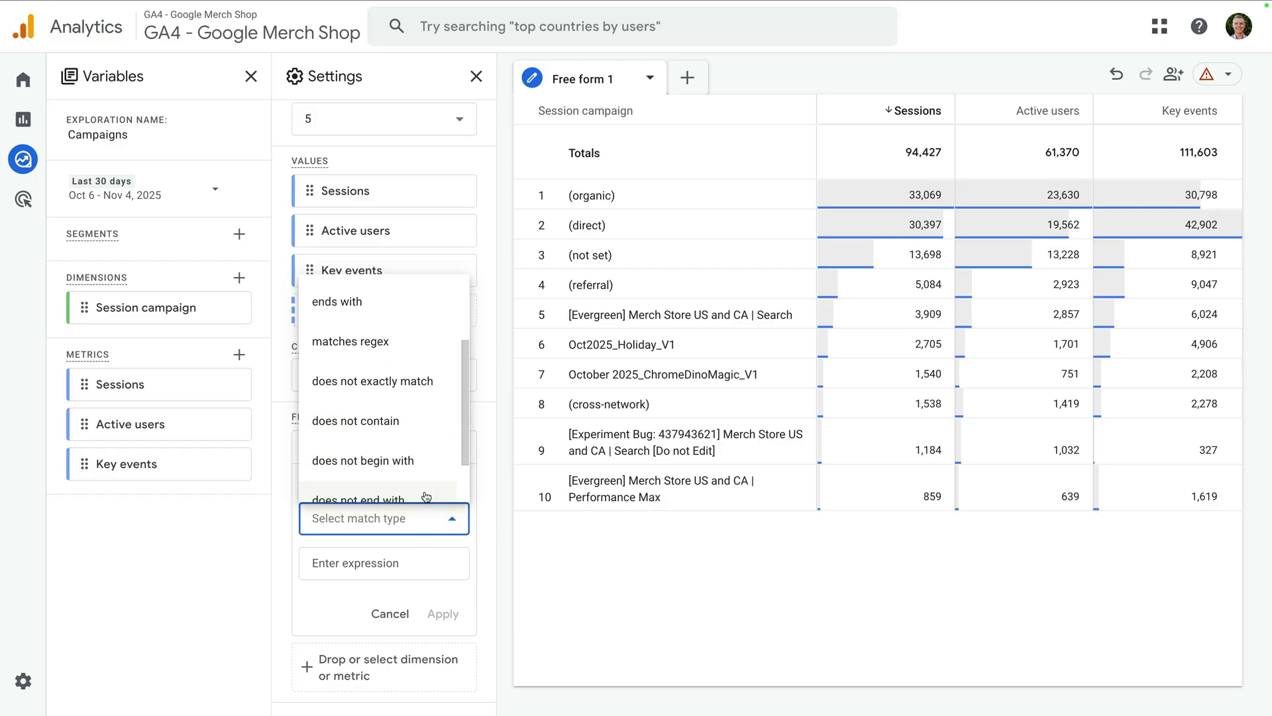
click(428, 480)
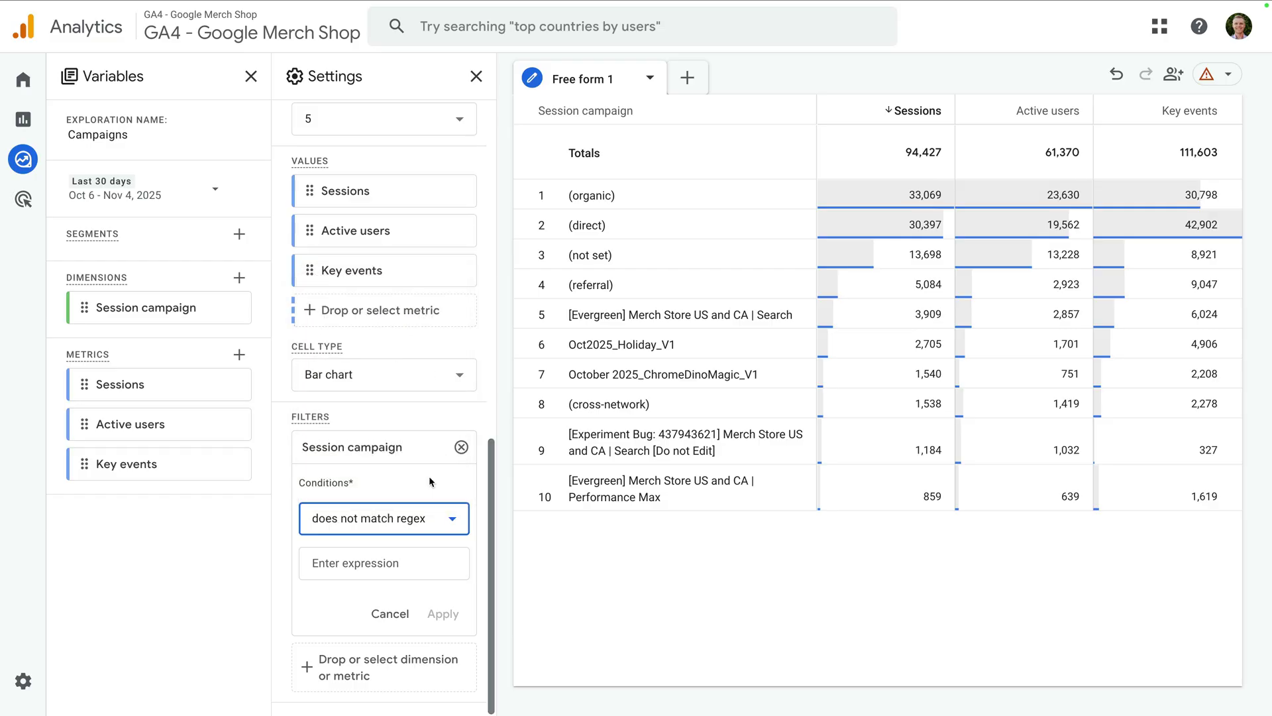
Step: Enter the expression ^\(.*\)$ and apply the filter
click(392, 562)
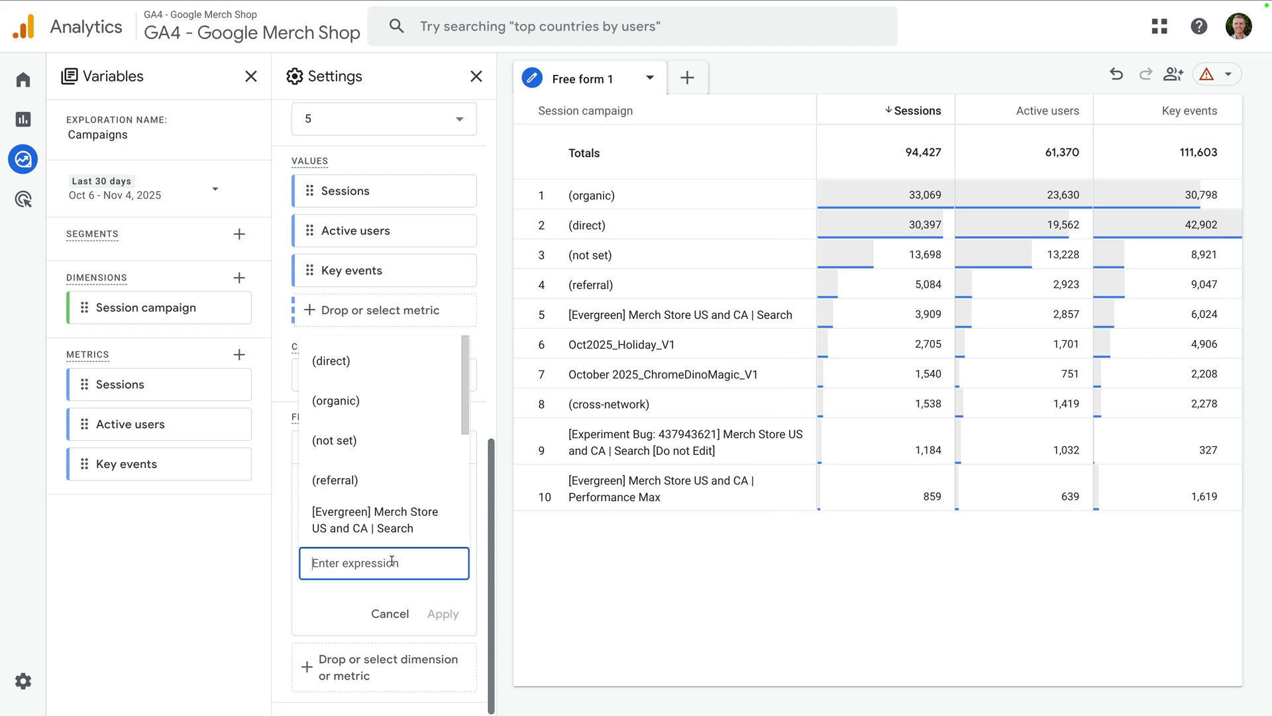
text(^\)
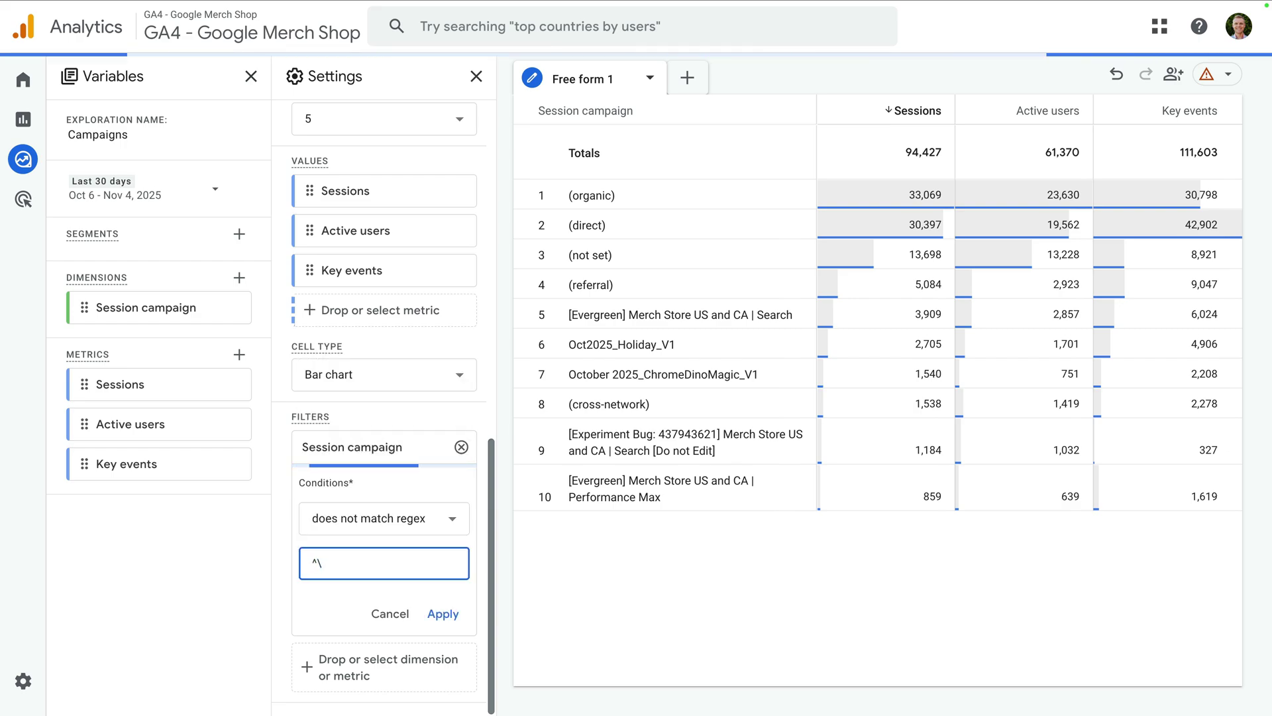
text((.*\)$)
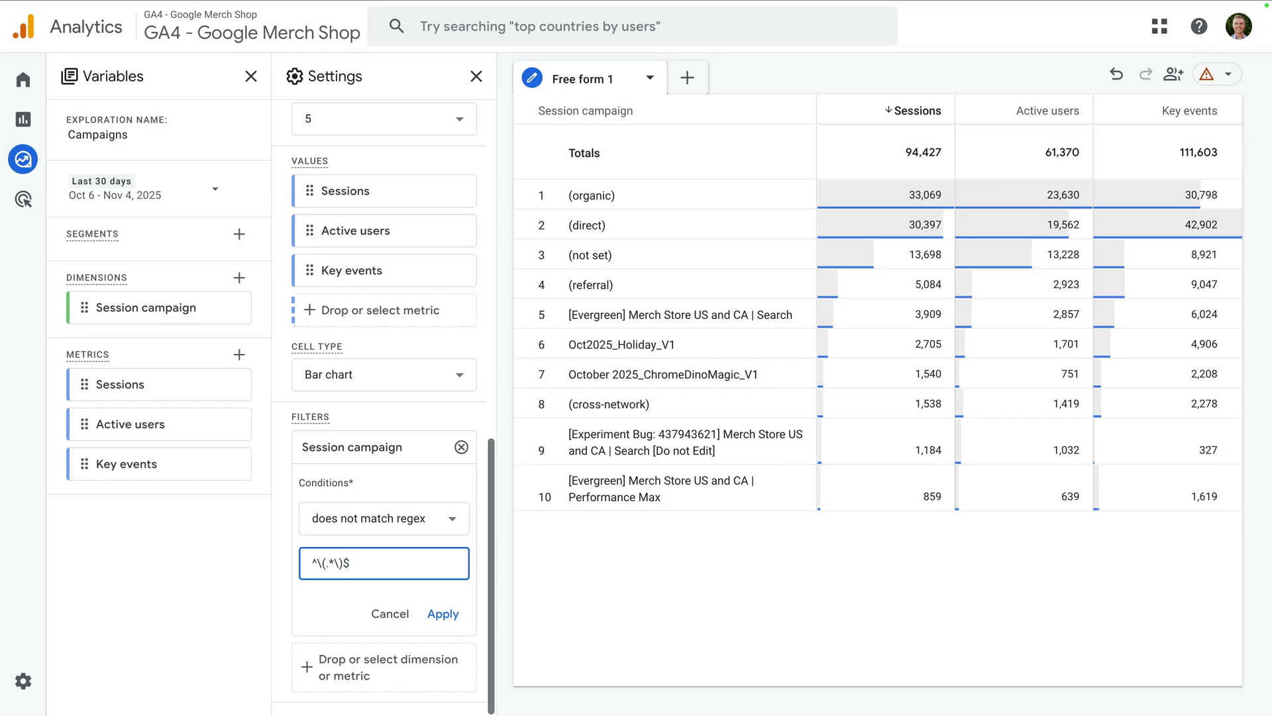
click(352, 599)
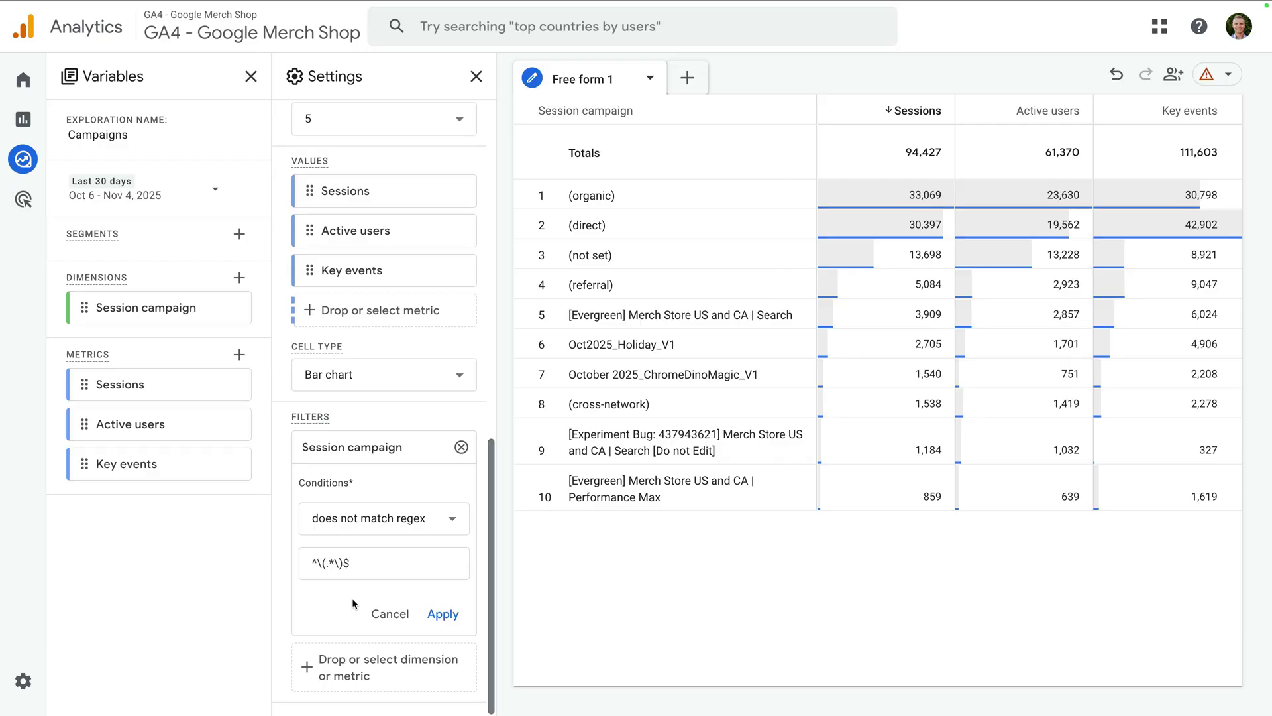
click(440, 612)
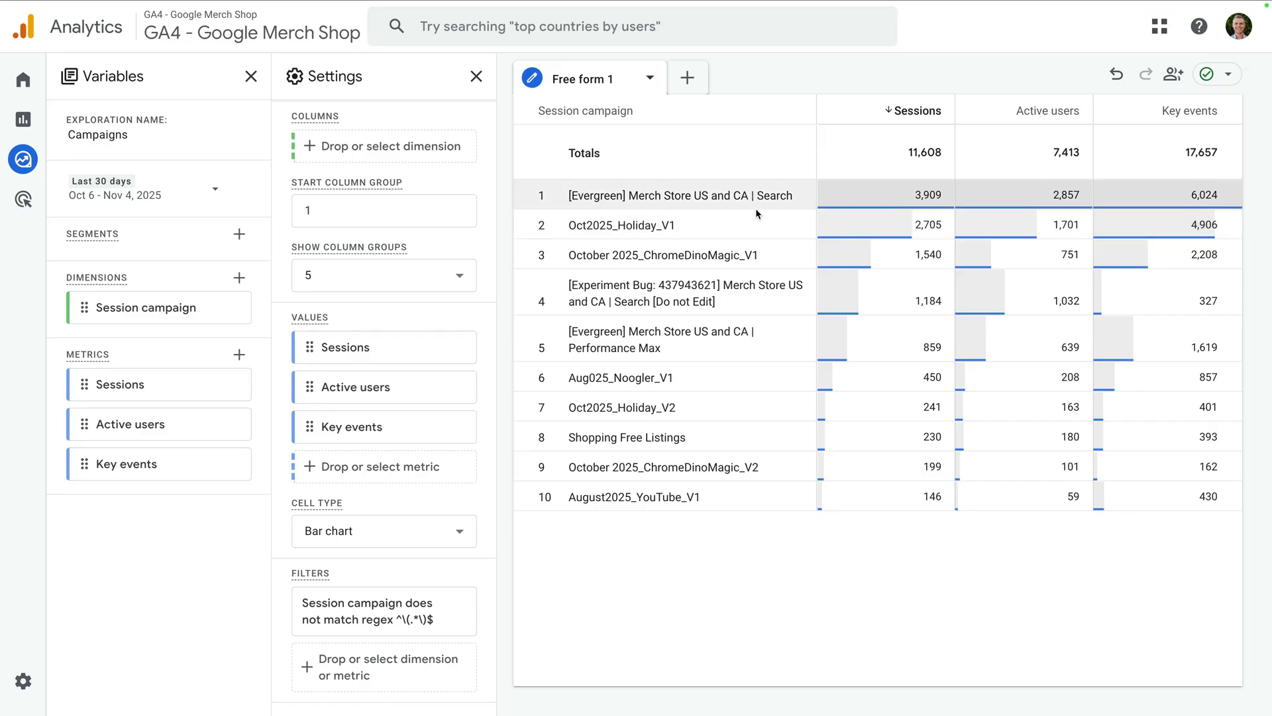
mouse_move(805, 303)
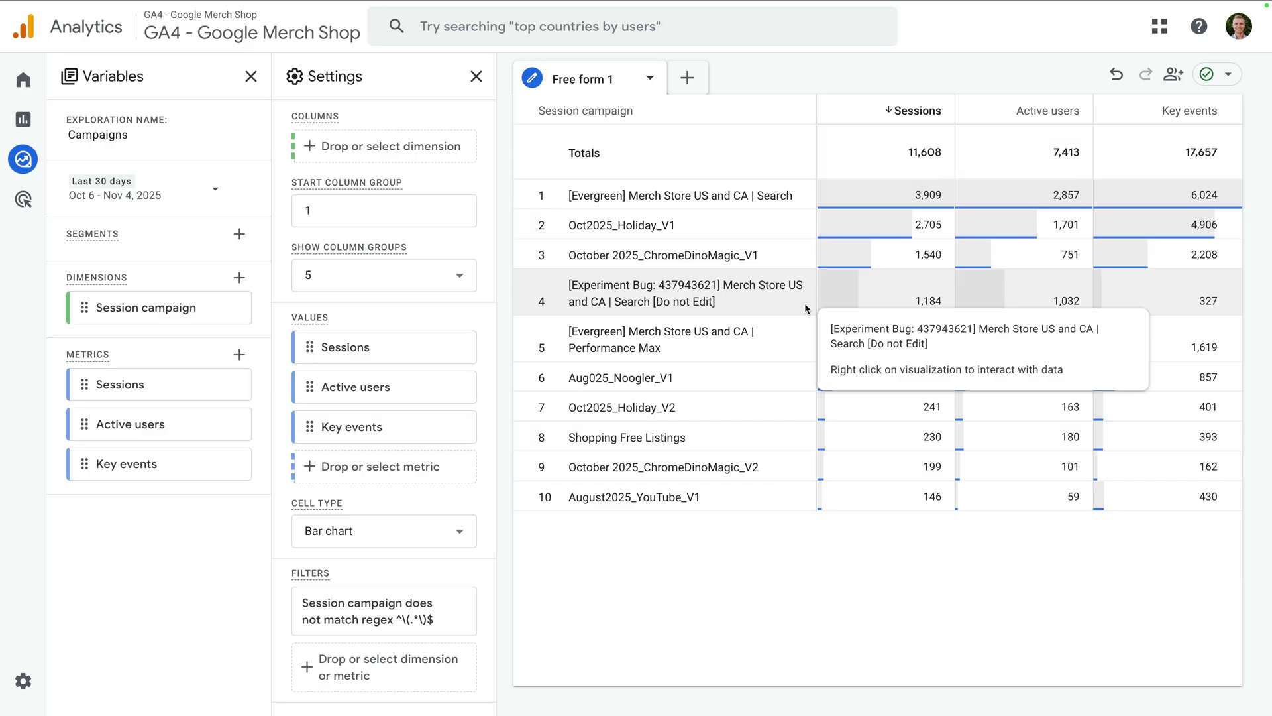
Step: Start another blank exploration and name it 'Conversion Funnel'
click(27, 169)
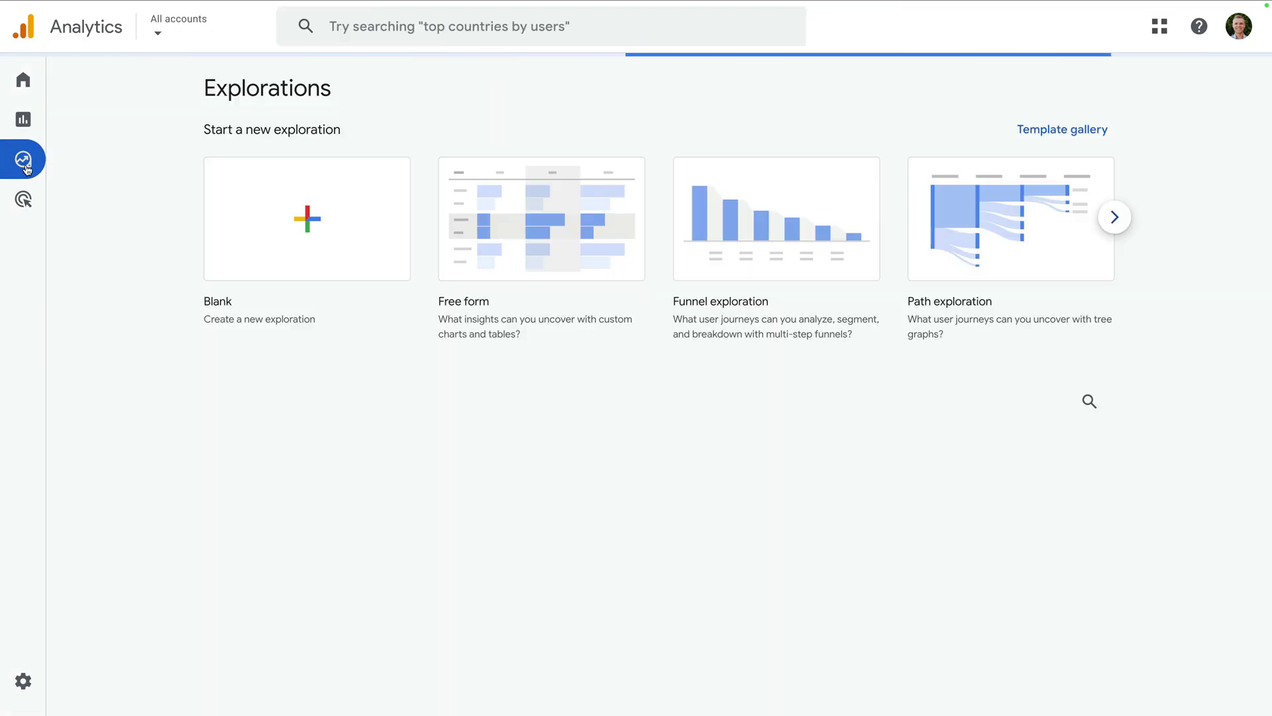
click(248, 208)
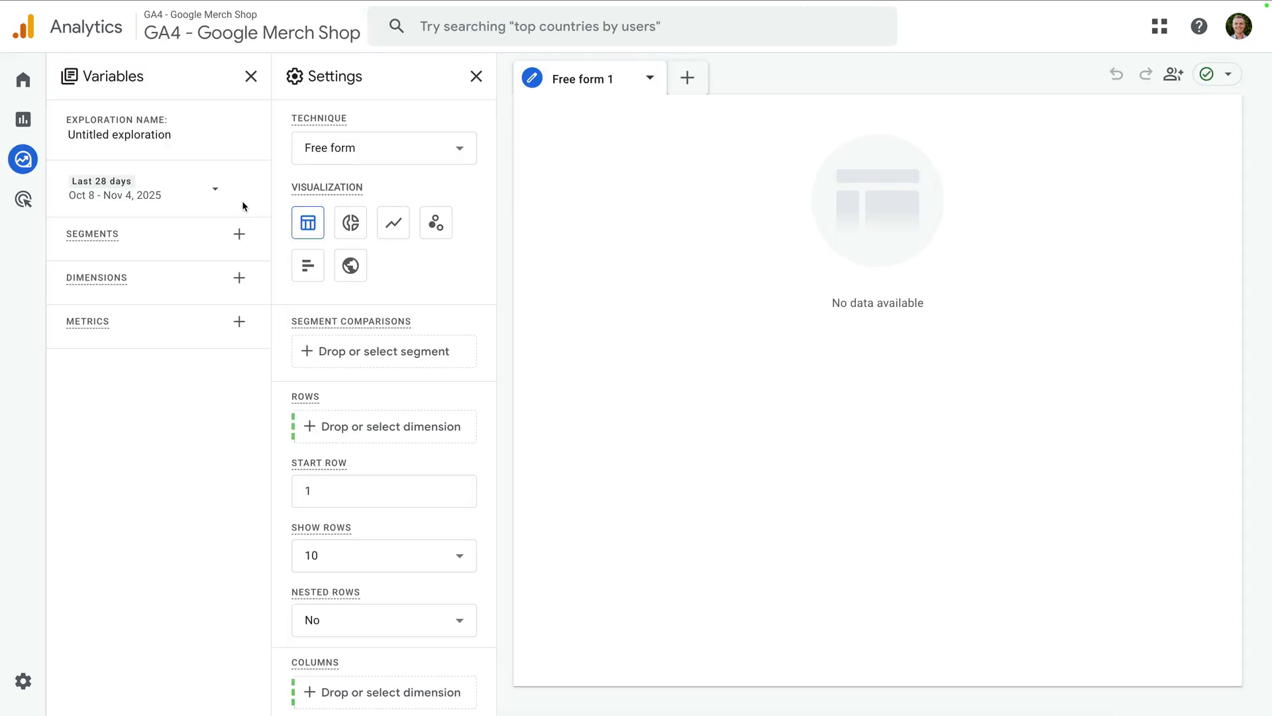
triple_click(134, 131)
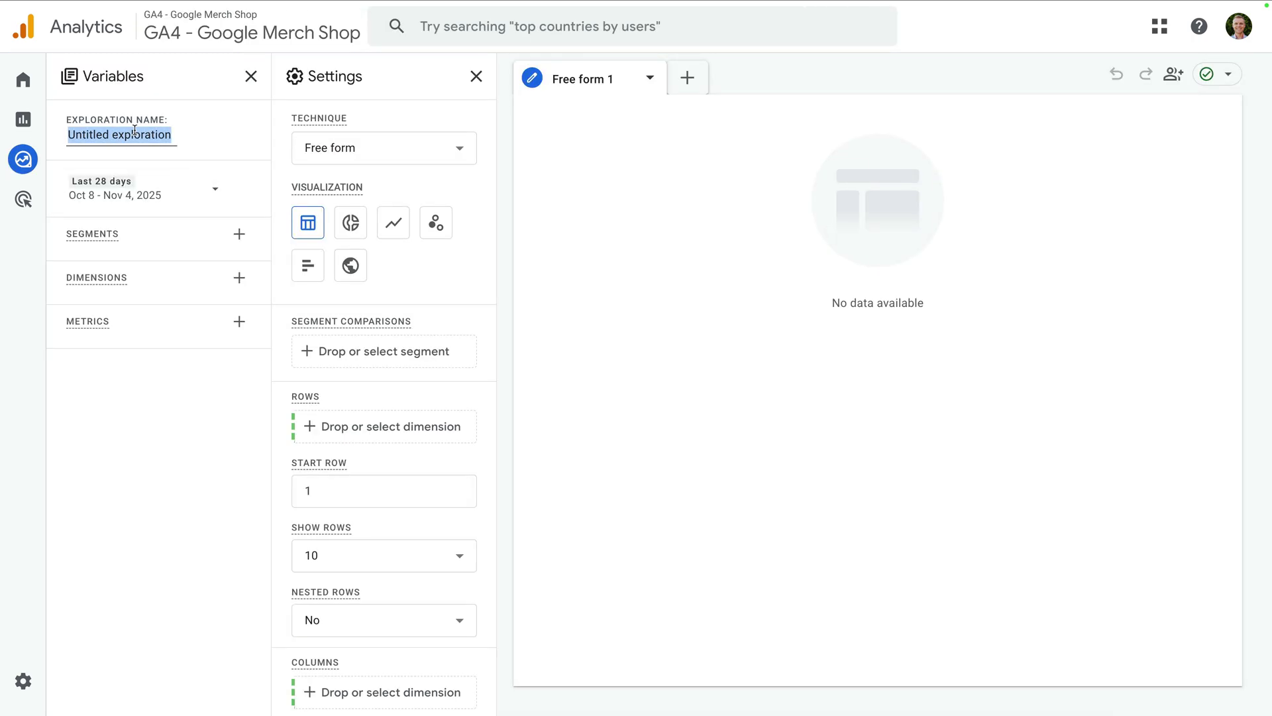
text(Conversion F)
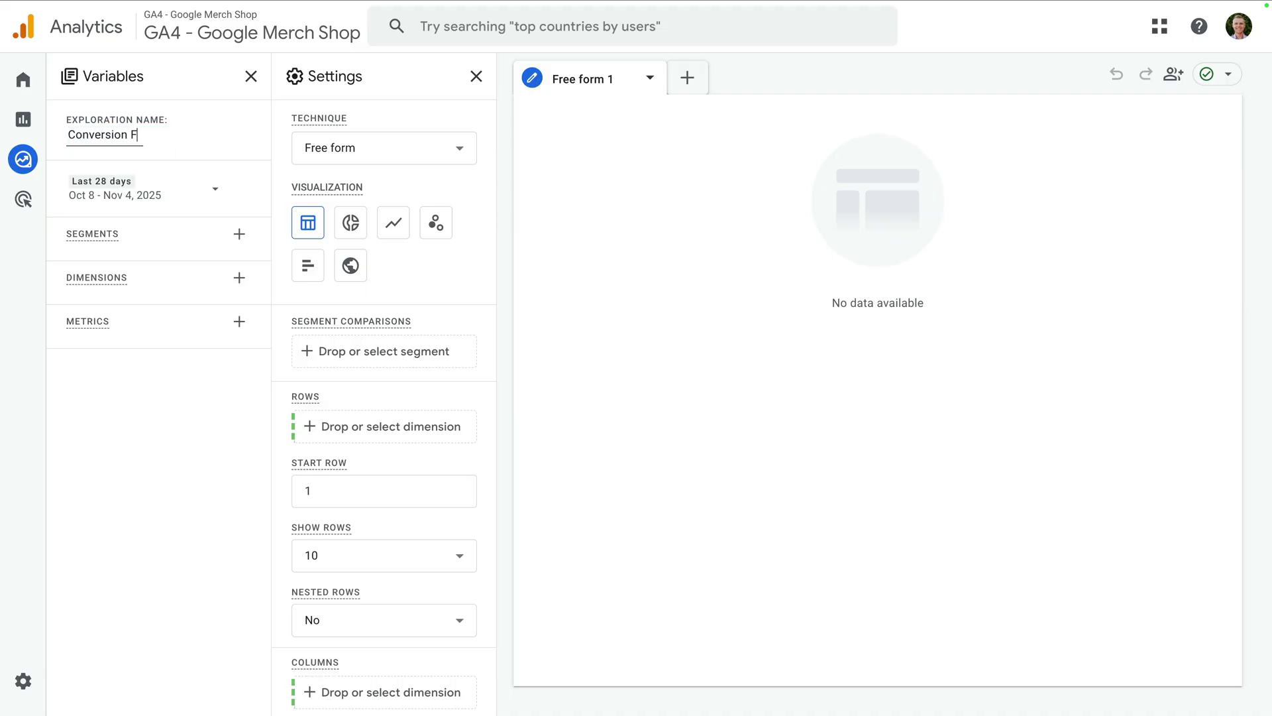
text(unnel)
click(190, 152)
Step: Set its date range to Last 30 days (Oct 6 – Nov 4, 2025)
click(170, 202)
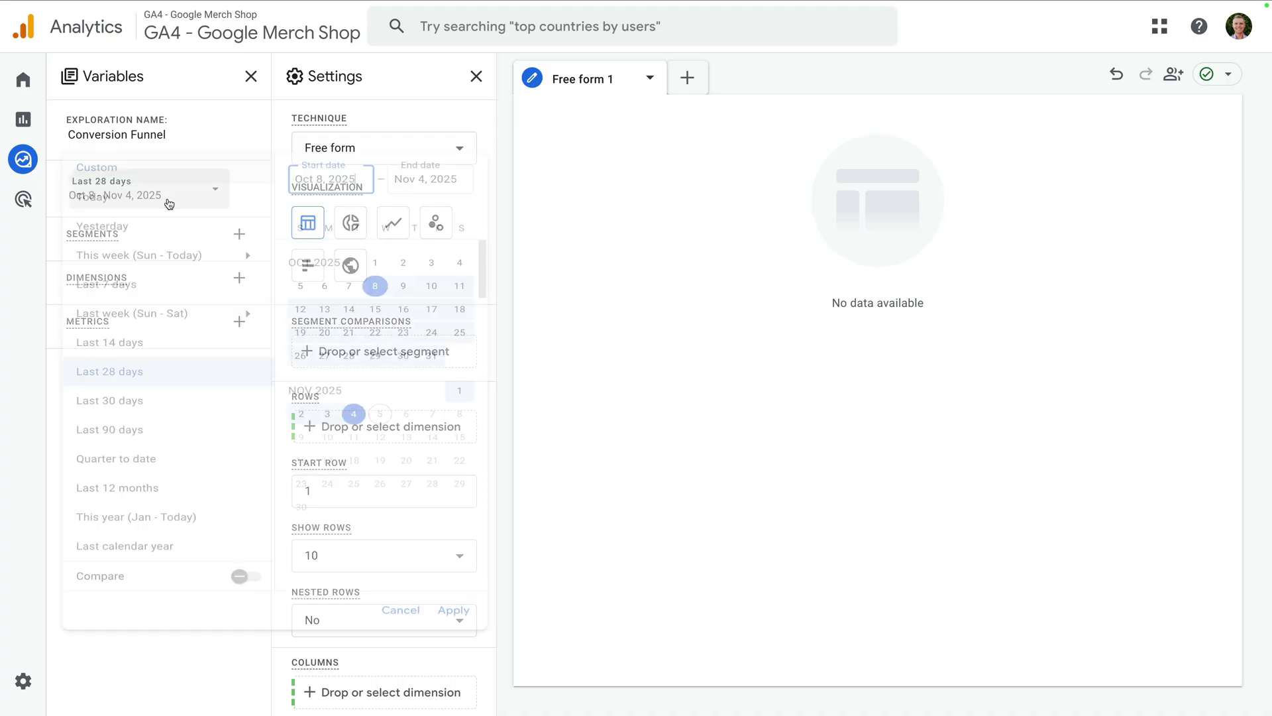
click(178, 402)
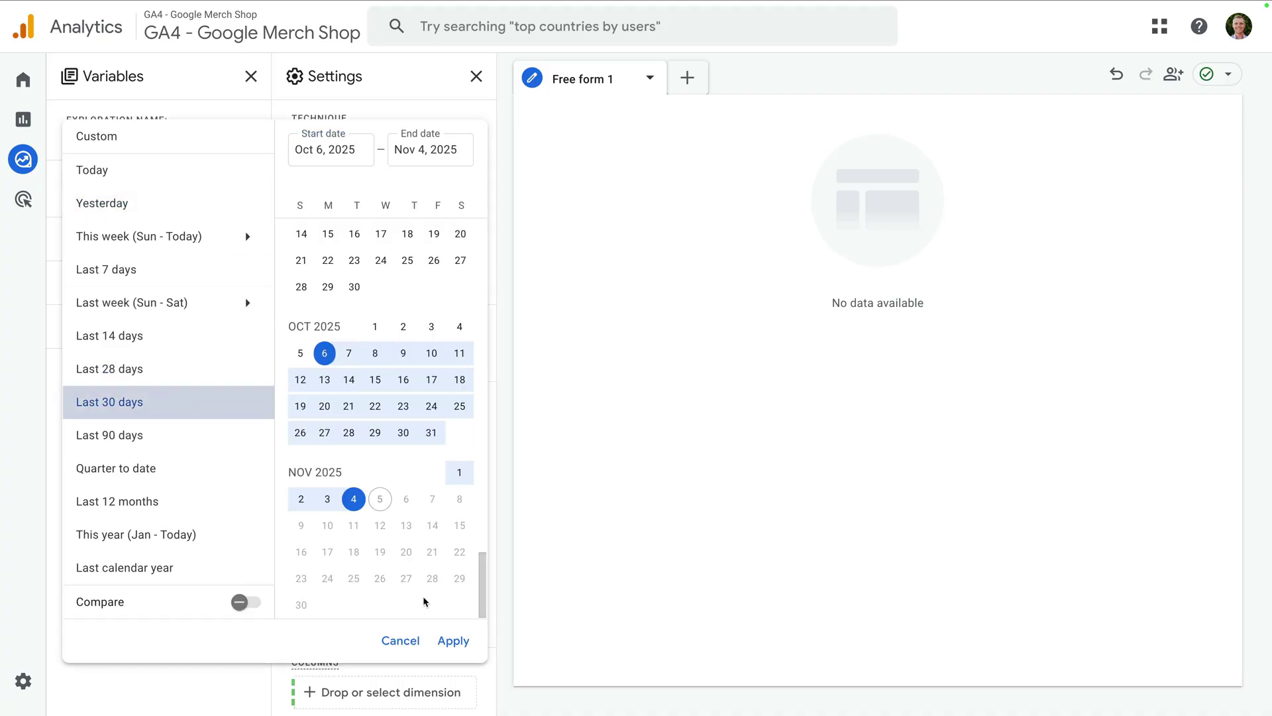
click(454, 640)
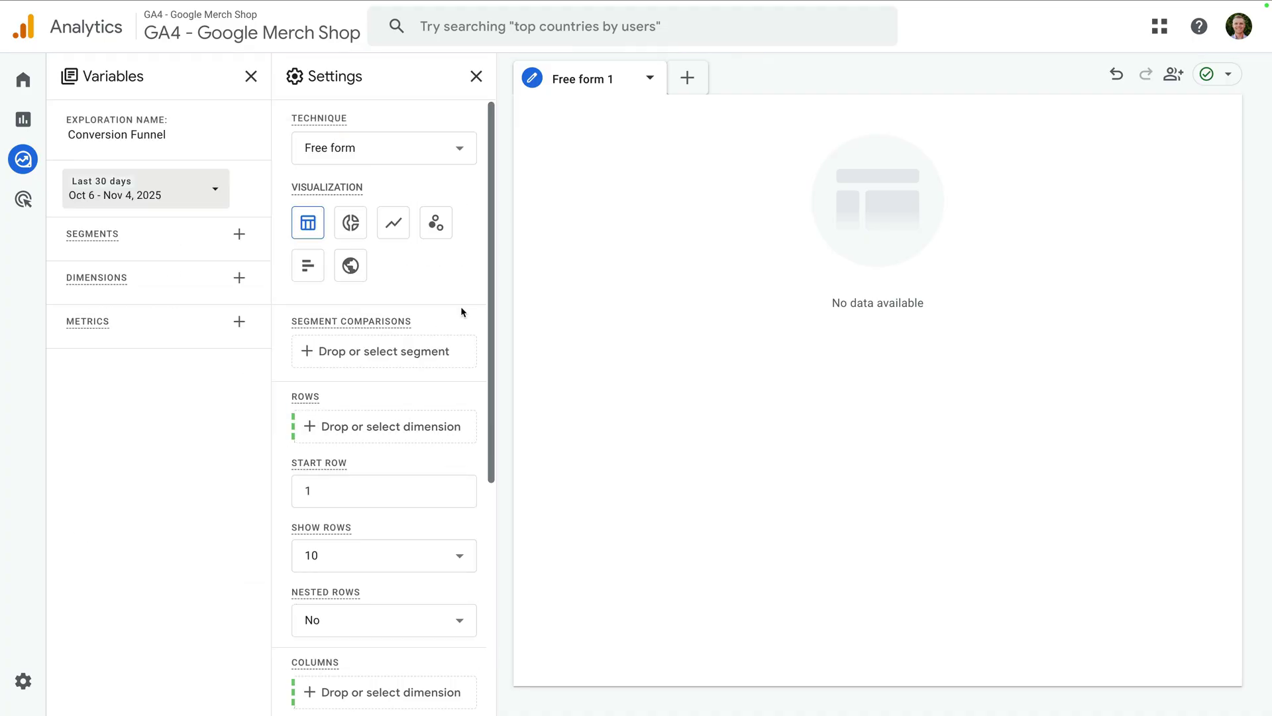
click(459, 150)
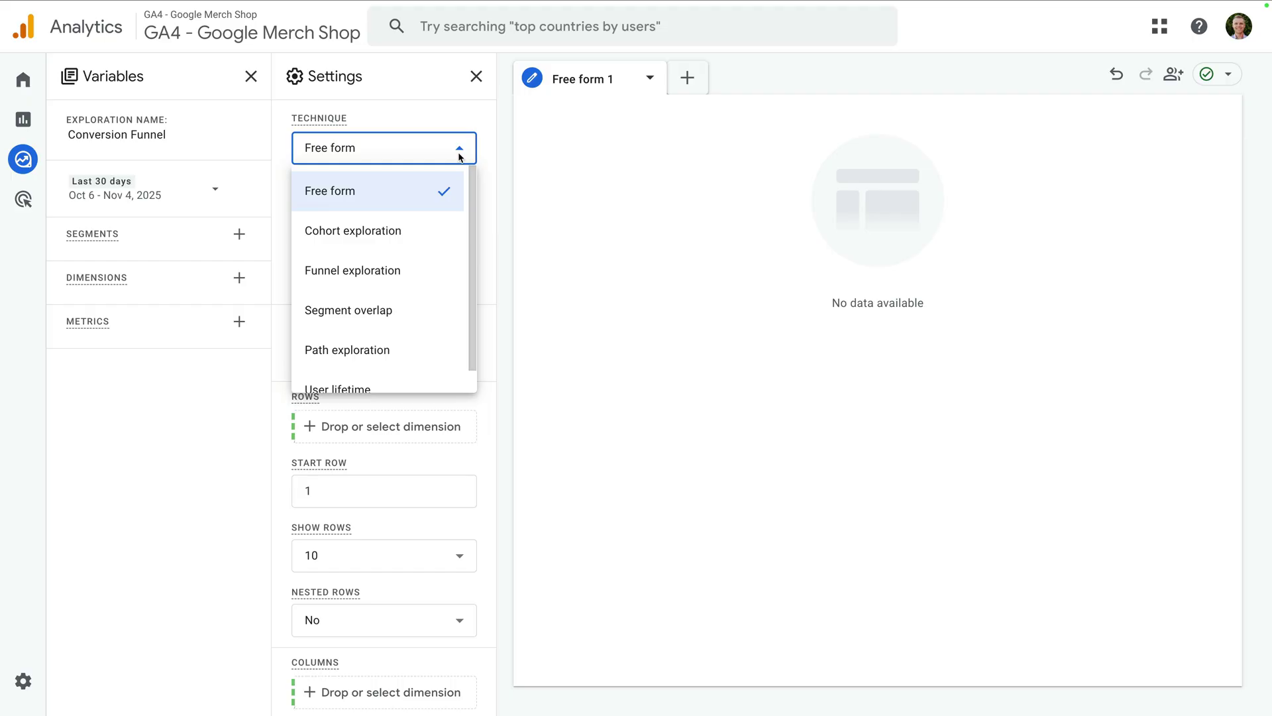
Step: Switch the technique to Funnel exploration and open the funnel step editor
click(418, 273)
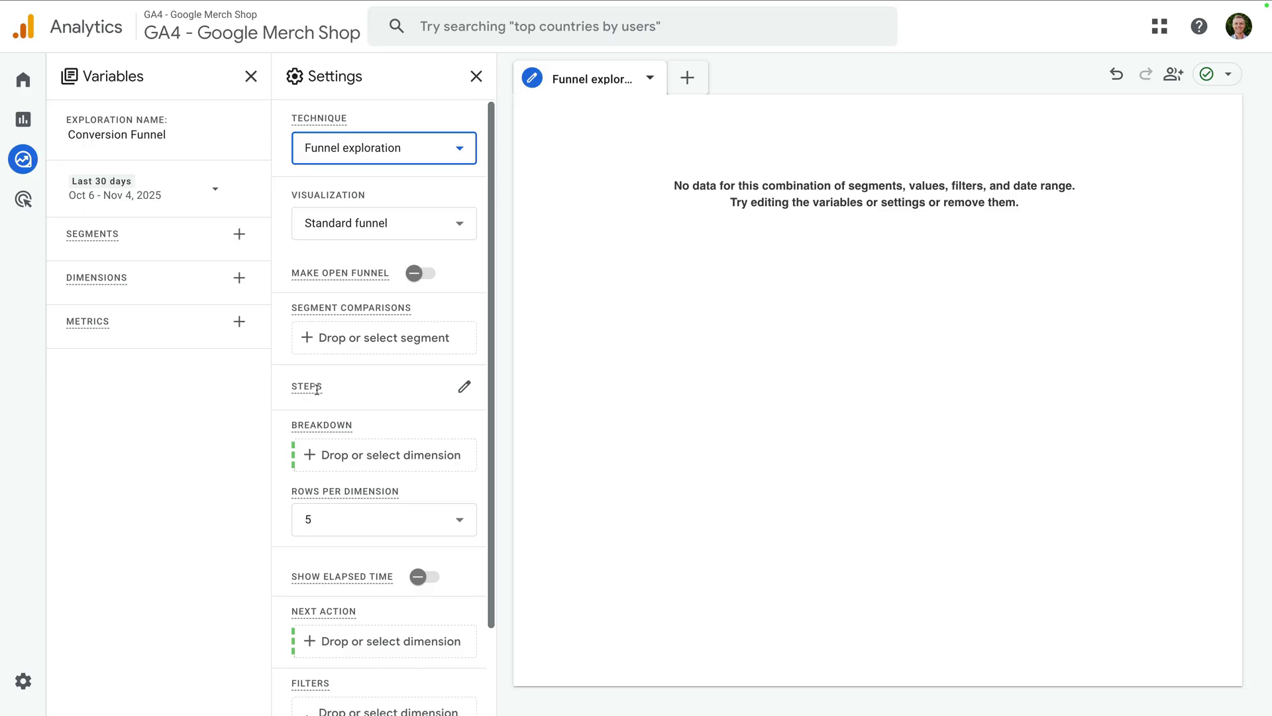
click(456, 392)
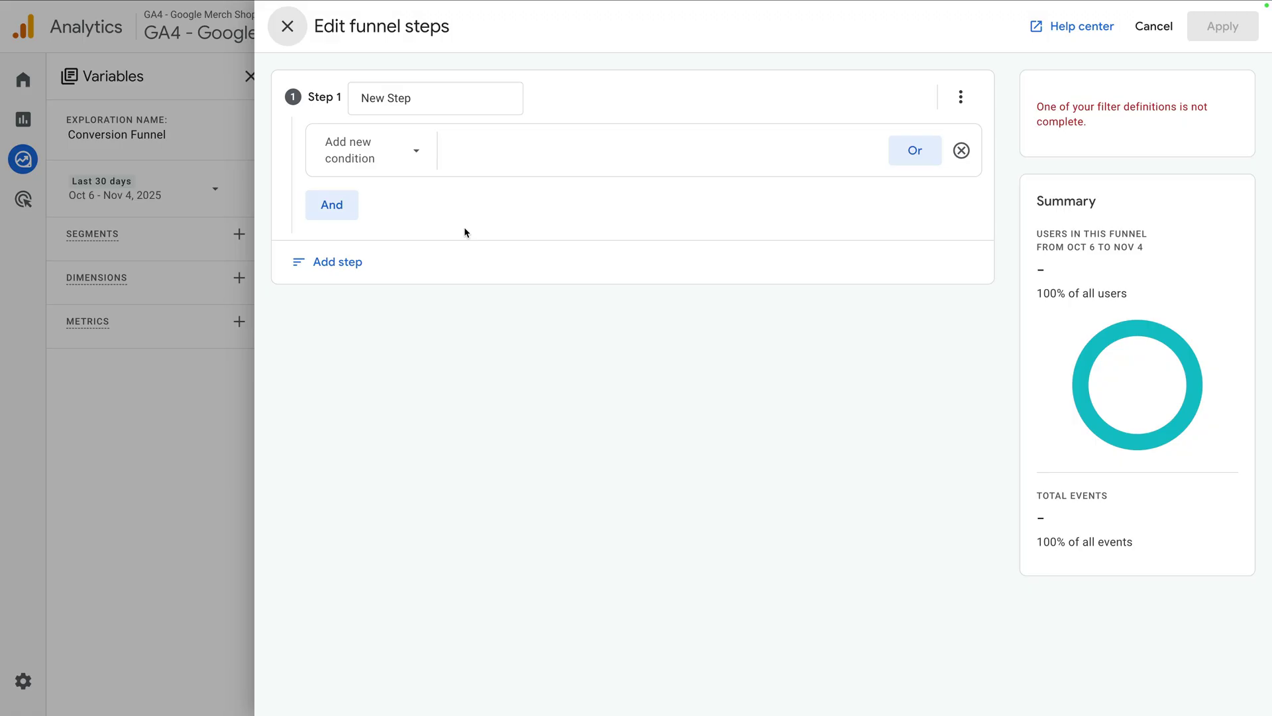
Step: Name step 1 'Begin checkout' with the begin_checkout event, then add a second step
click(421, 99)
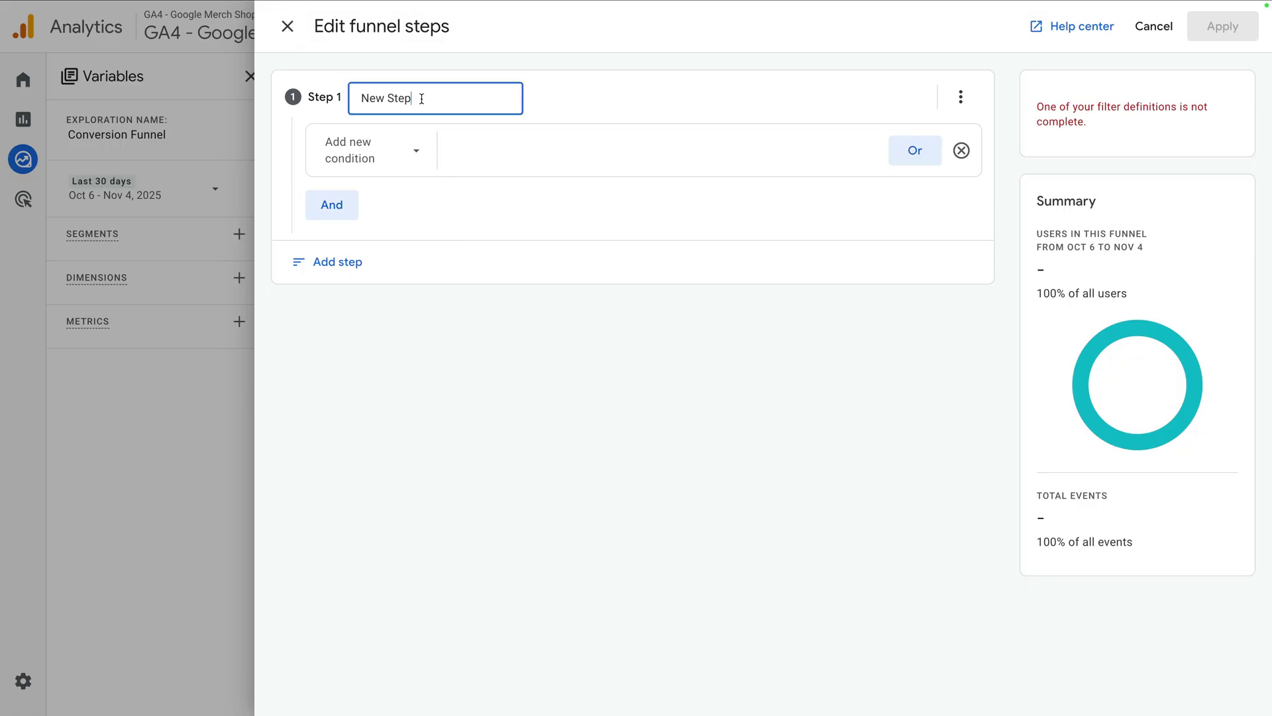
key(ctrl+a)
text(Begin checkout)
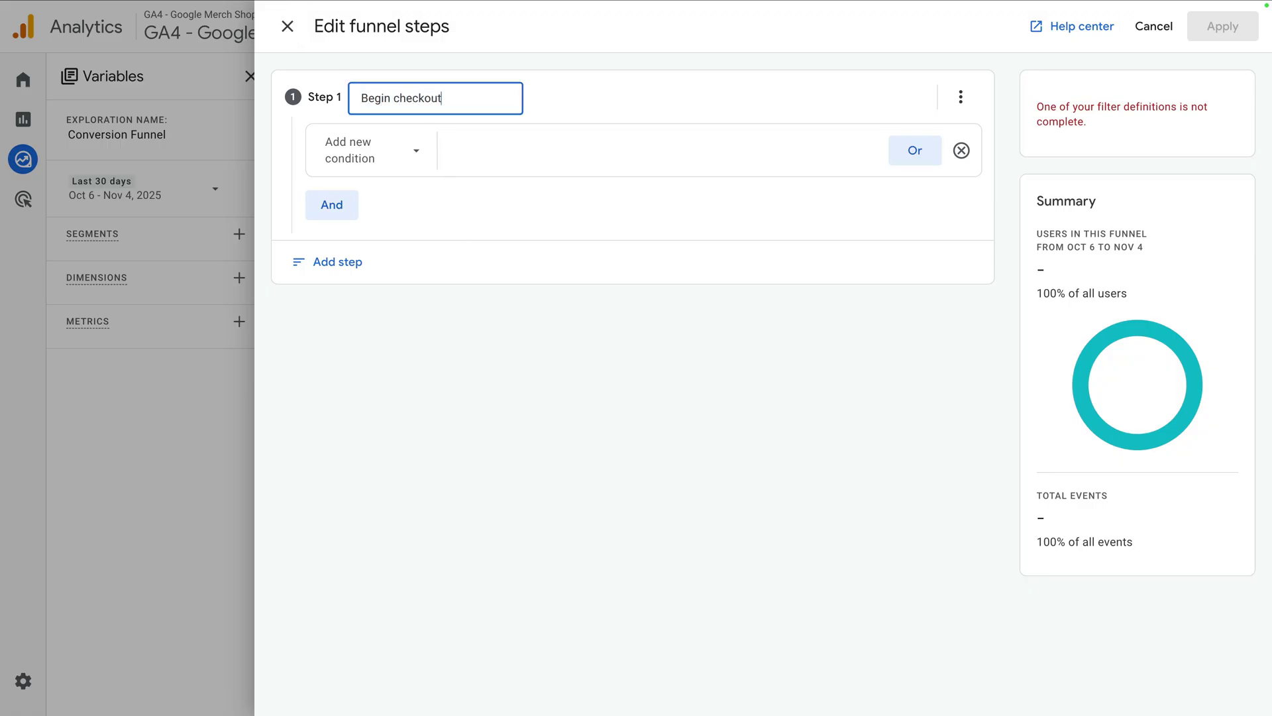
click(399, 150)
text(beg)
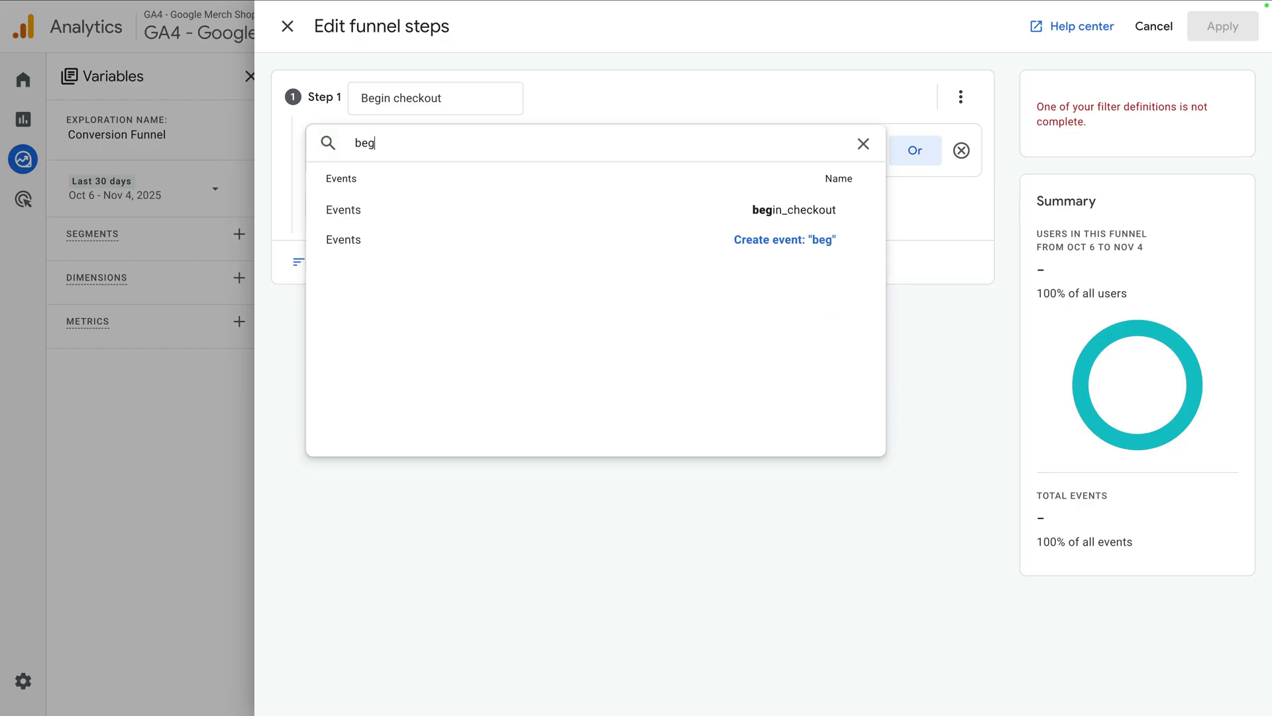
text(in_checkout)
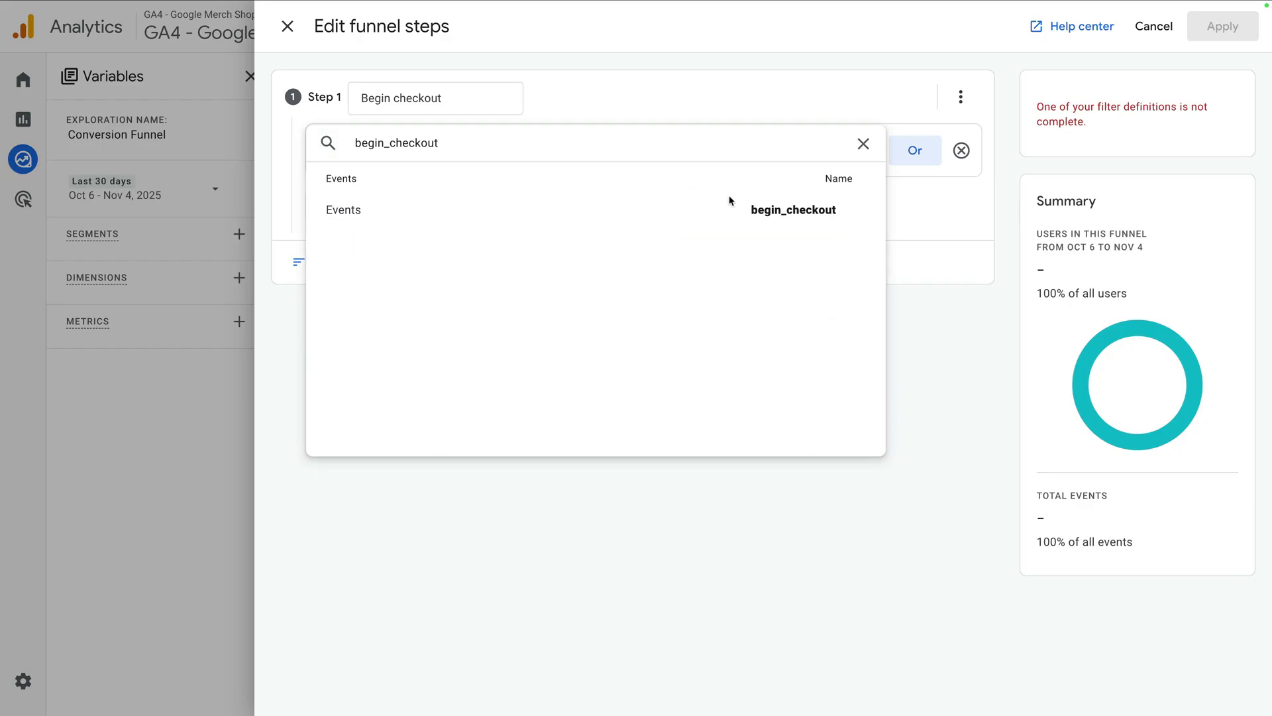
click(766, 213)
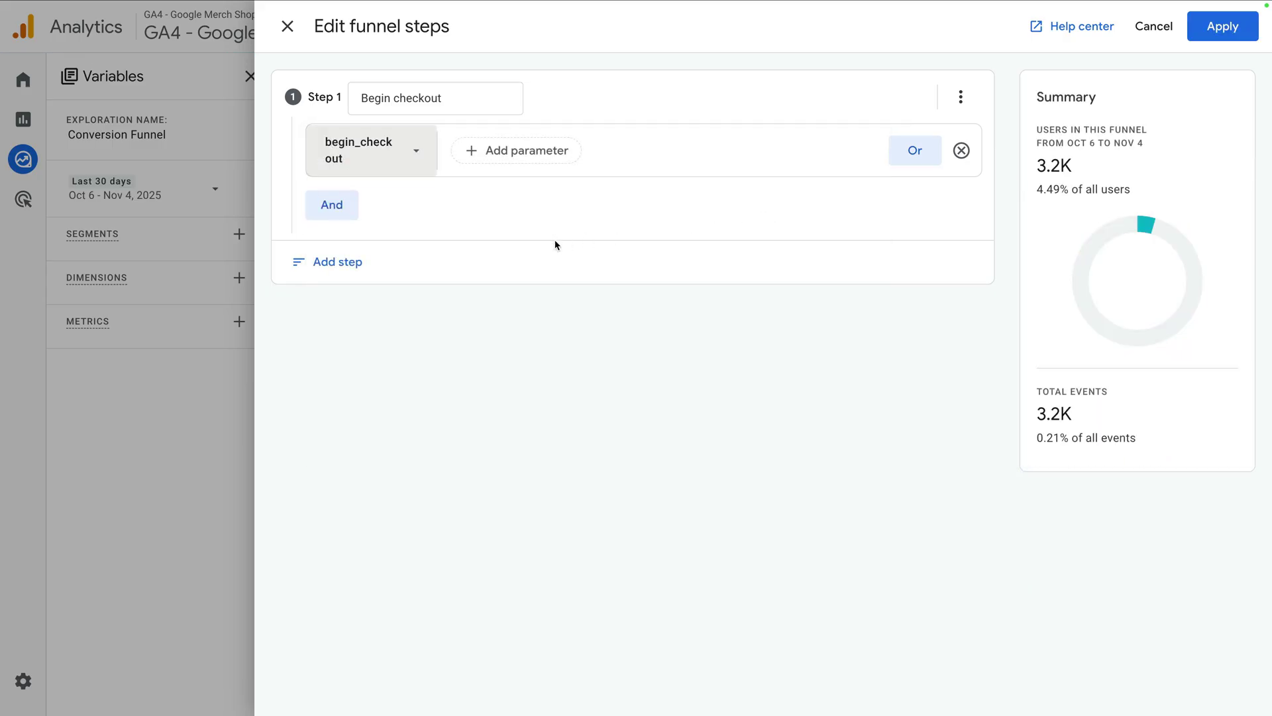
click(338, 265)
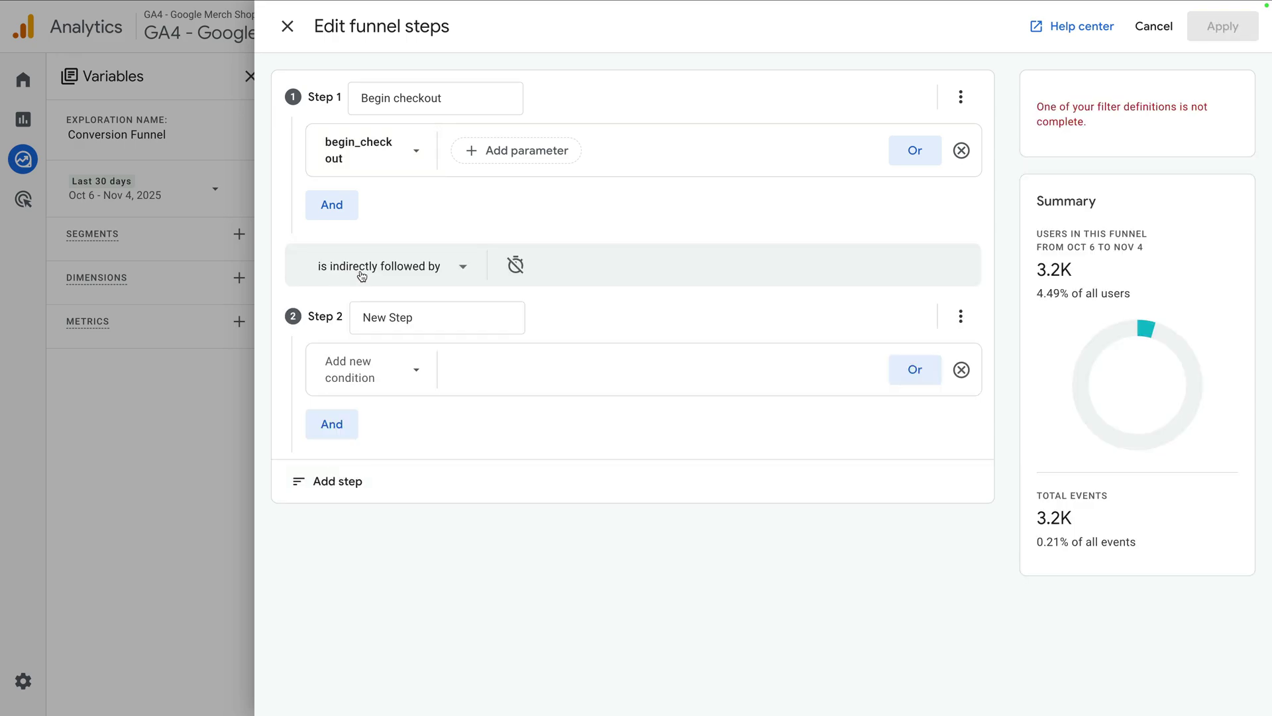
Step: Keep step 2 indirectly following step 1, leaving the time constraint unset
click(410, 275)
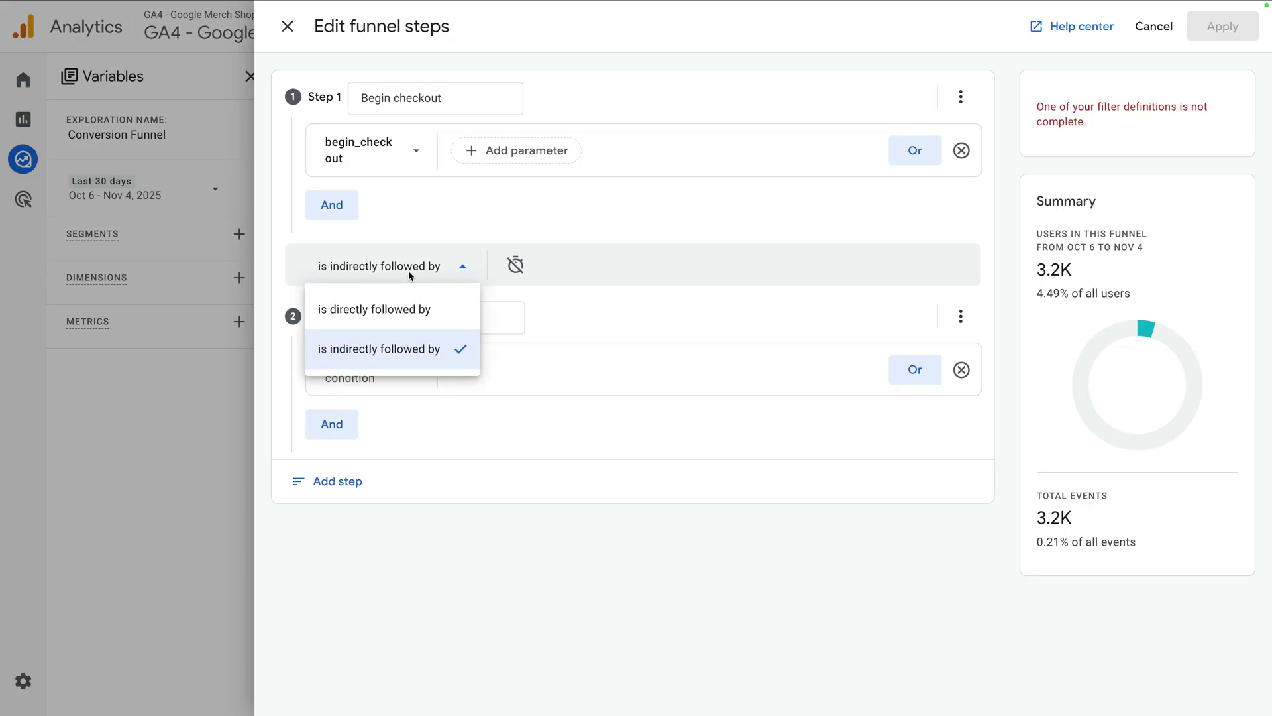
click(448, 318)
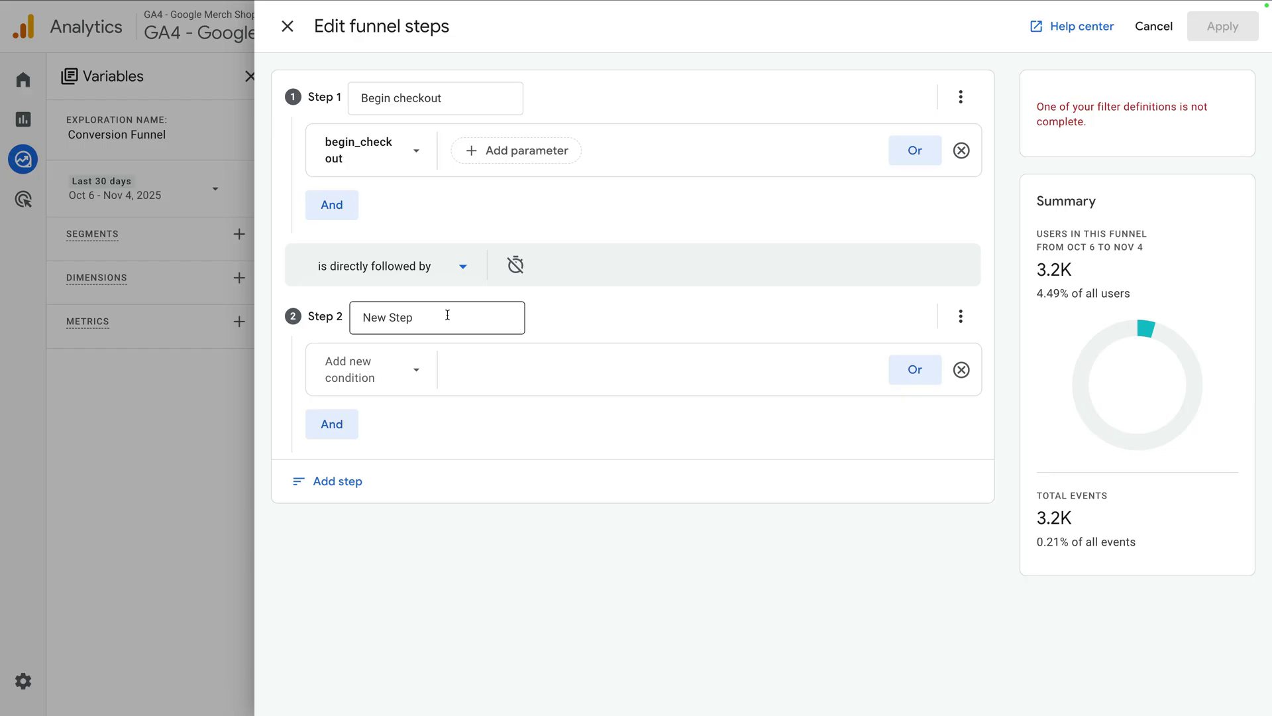
click(437, 268)
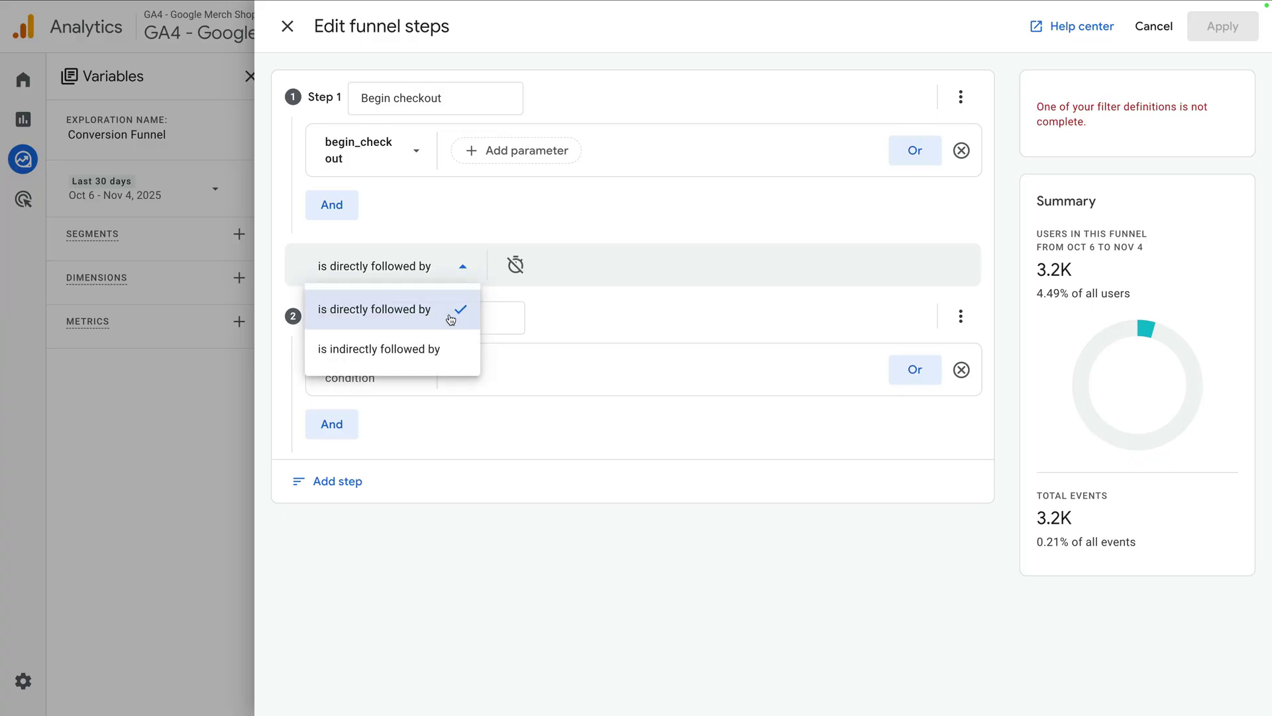
click(453, 356)
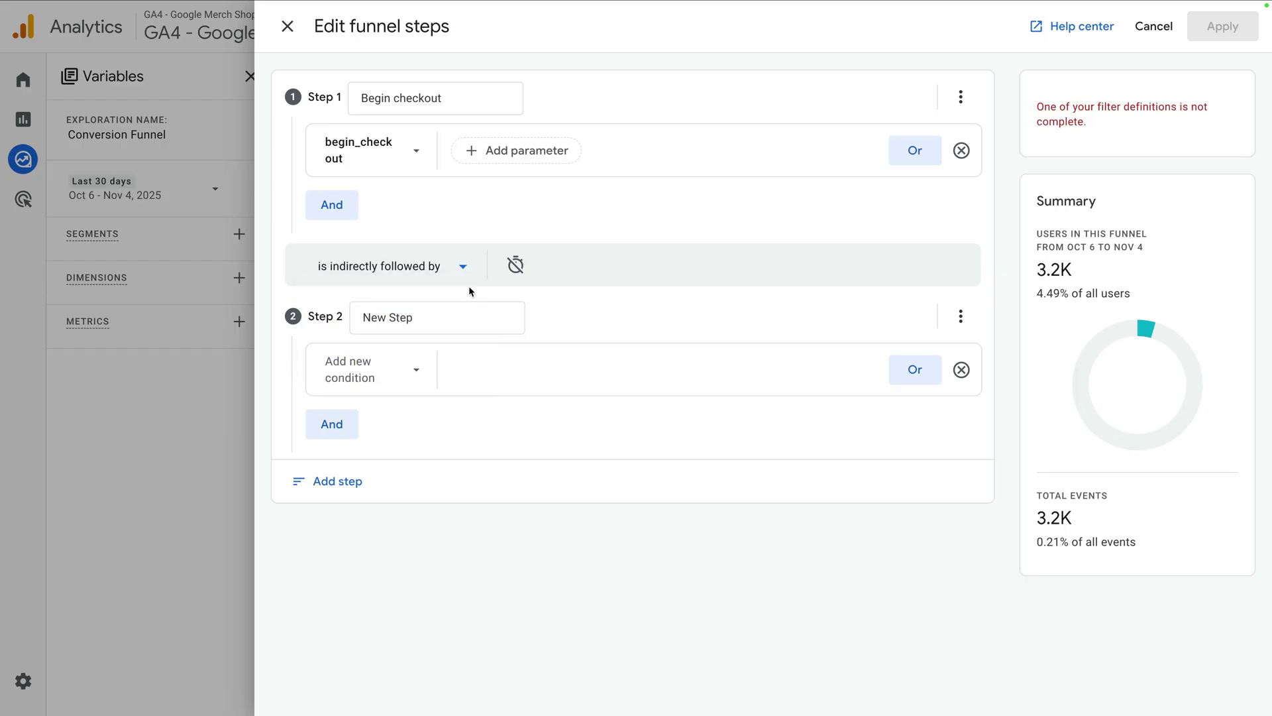
click(520, 270)
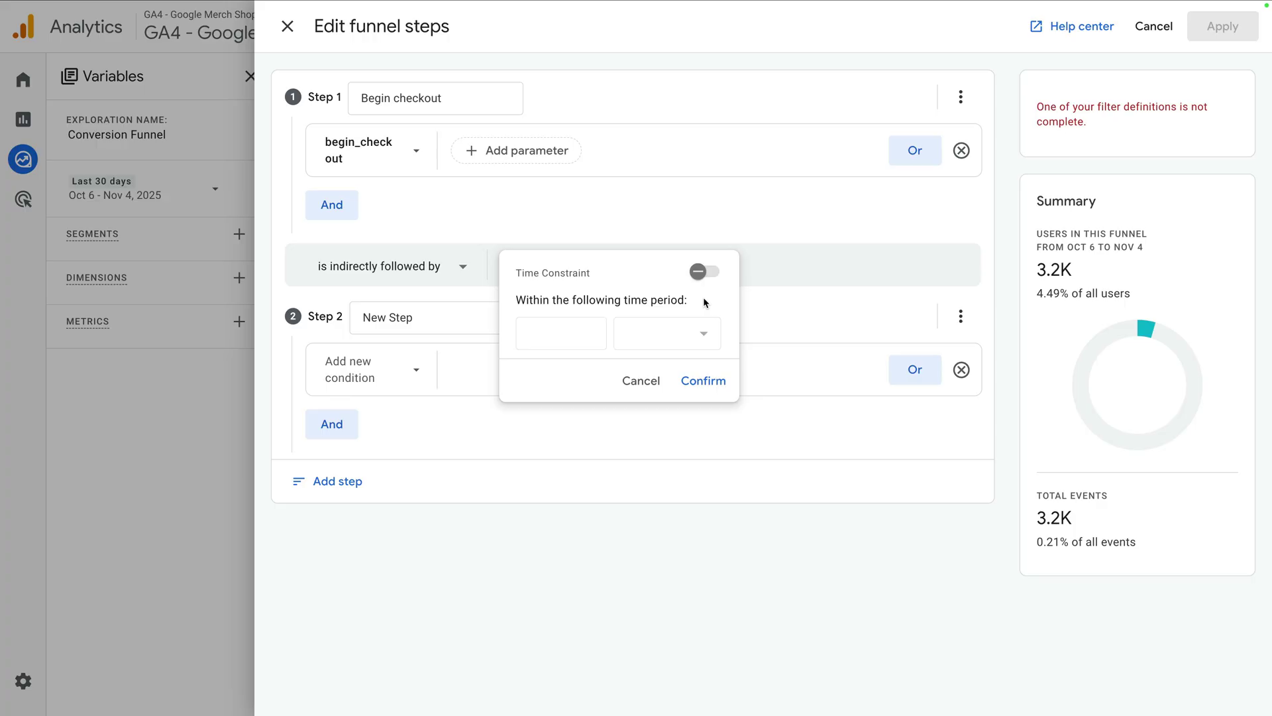
click(638, 386)
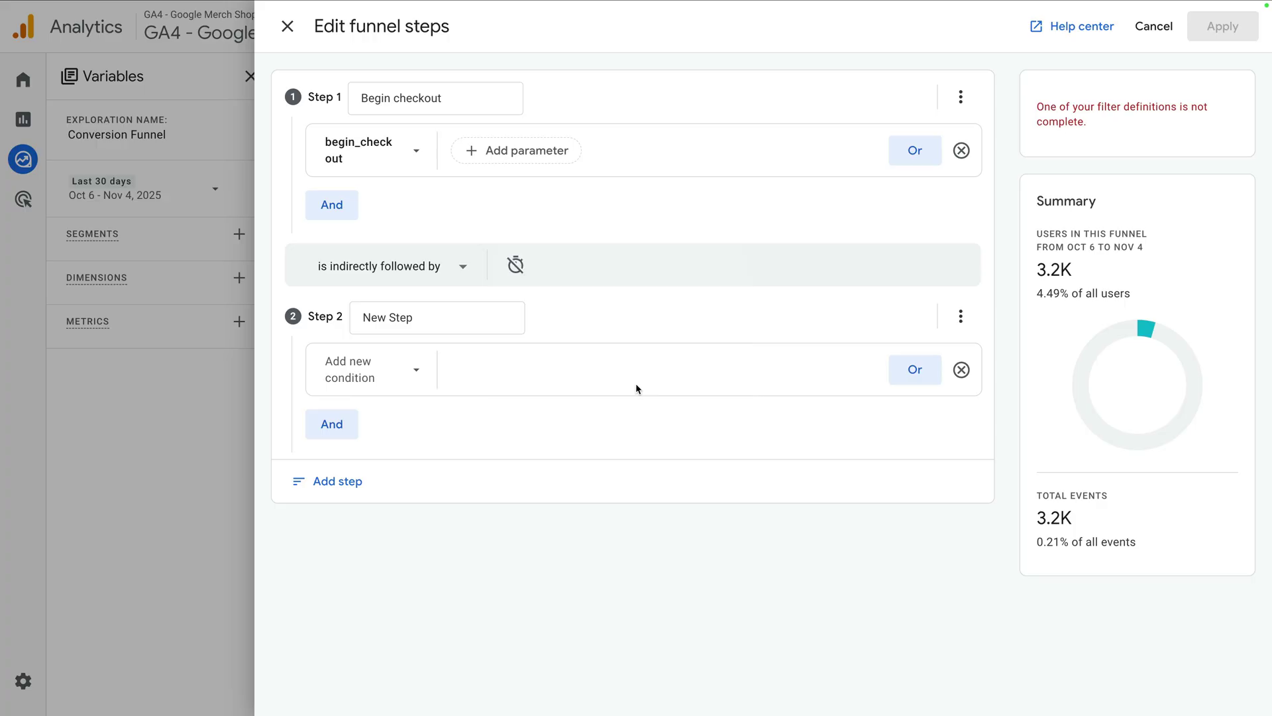
drag(457, 321, 355, 316)
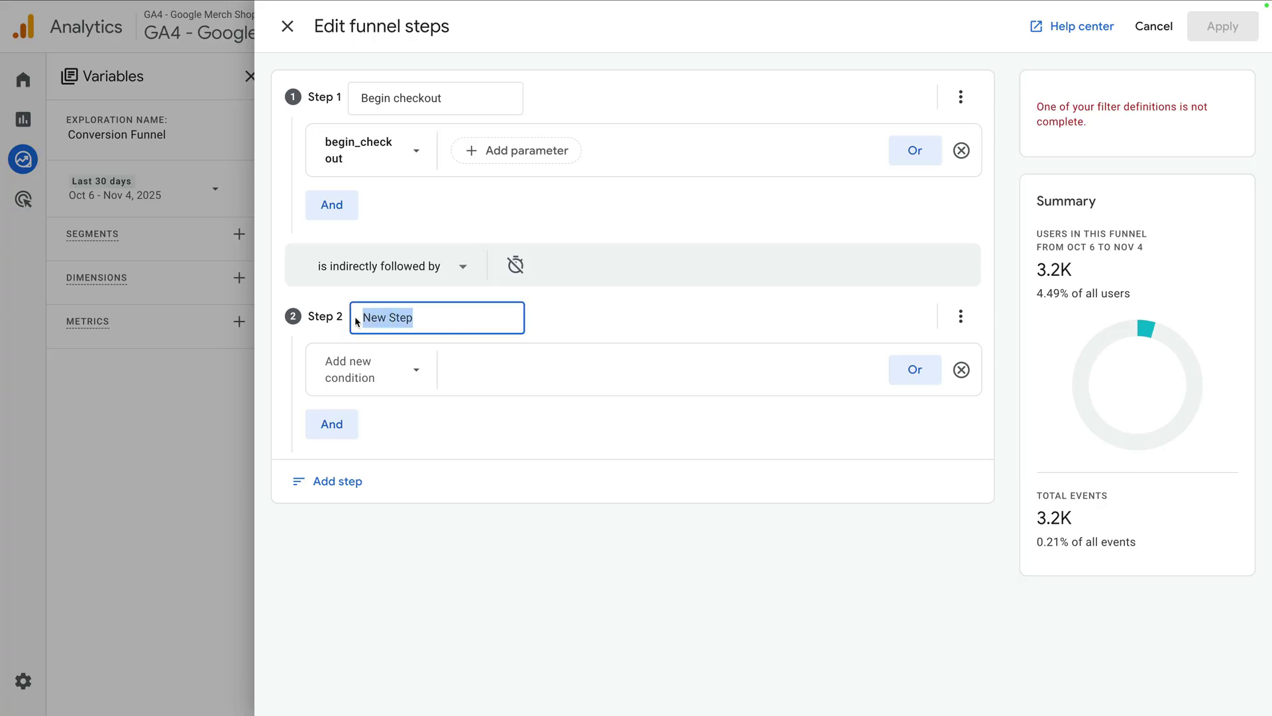
Step: Name step 2 'Add payment info' with the add_payment_info event, then add a third step
text(Add payment info)
click(351, 368)
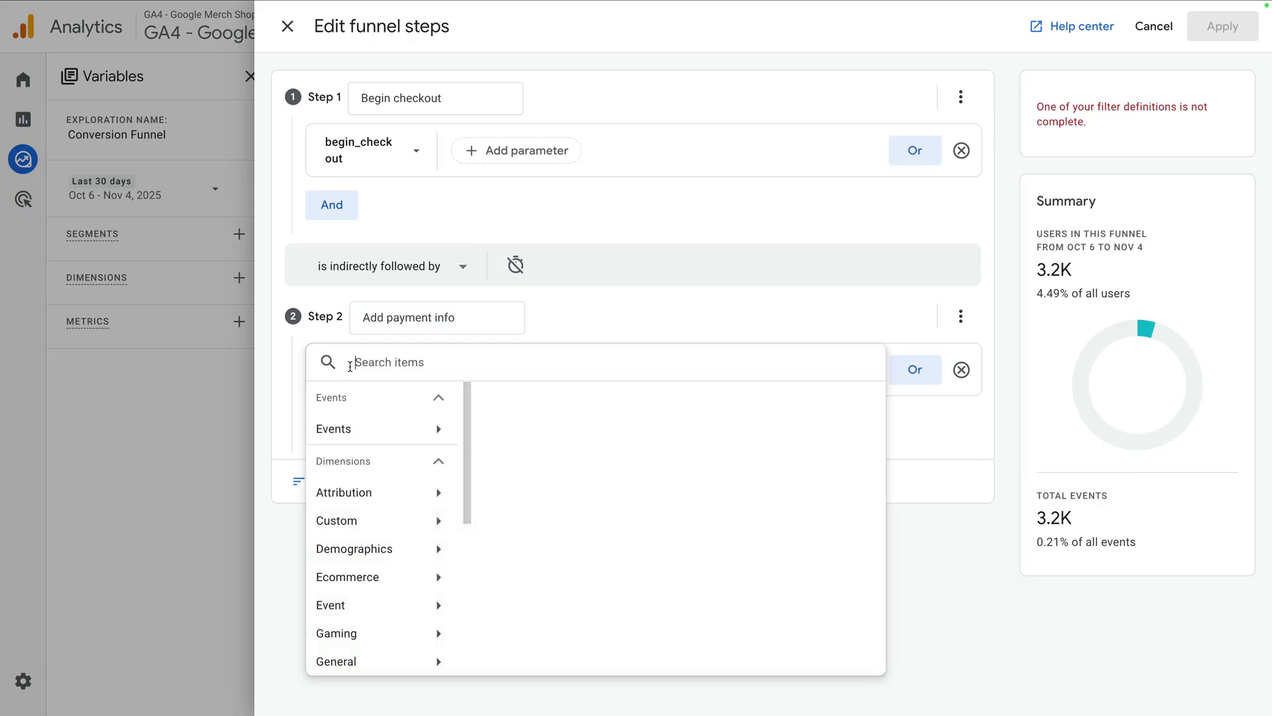
text(add)
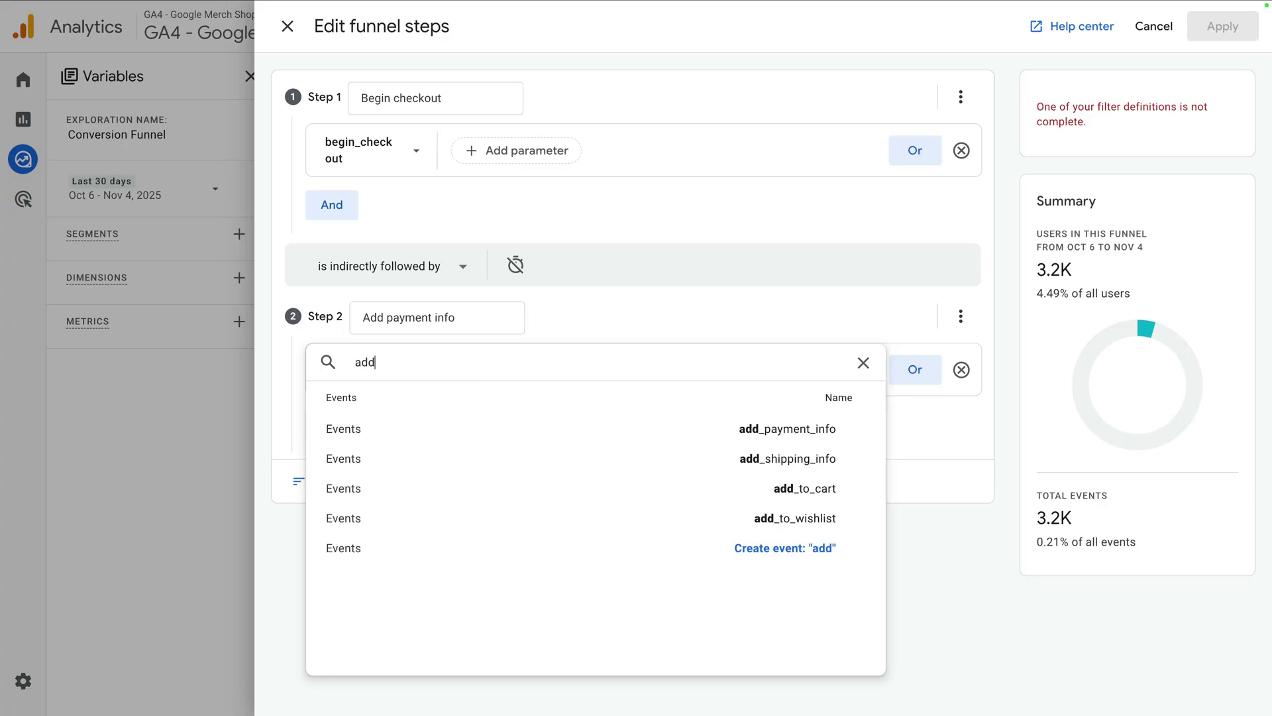
text(_payment)
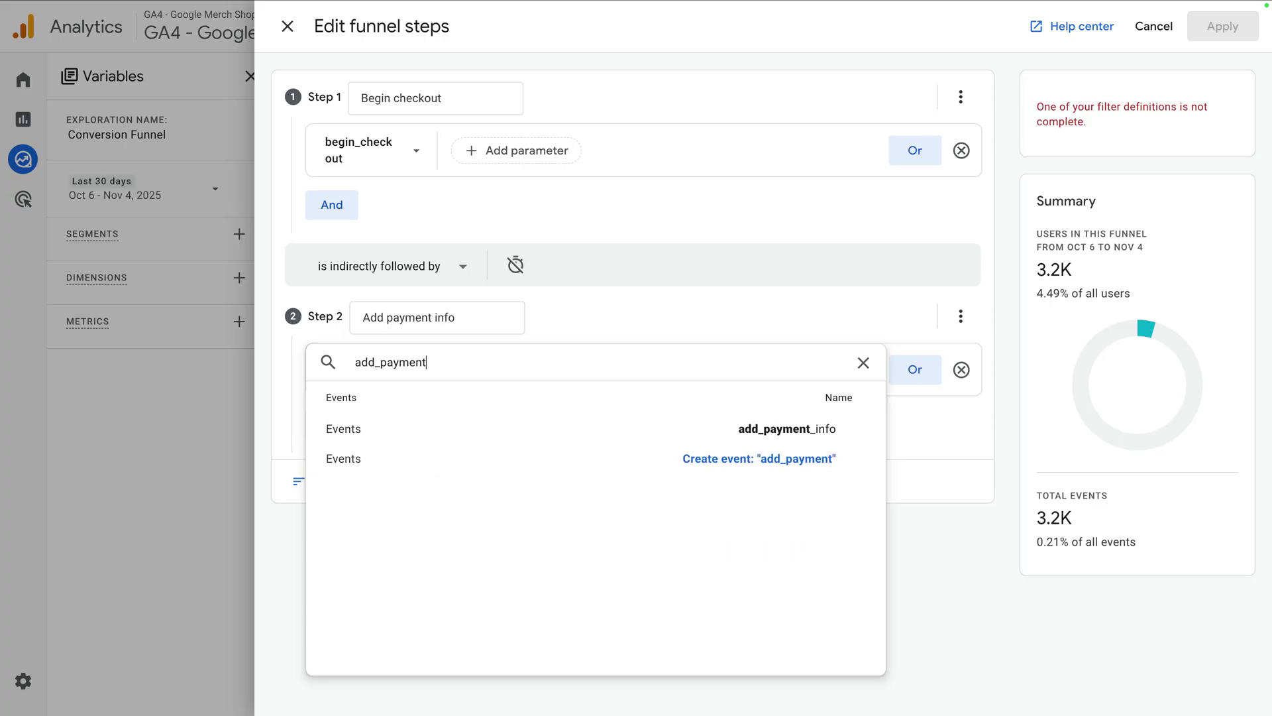
text(_info)
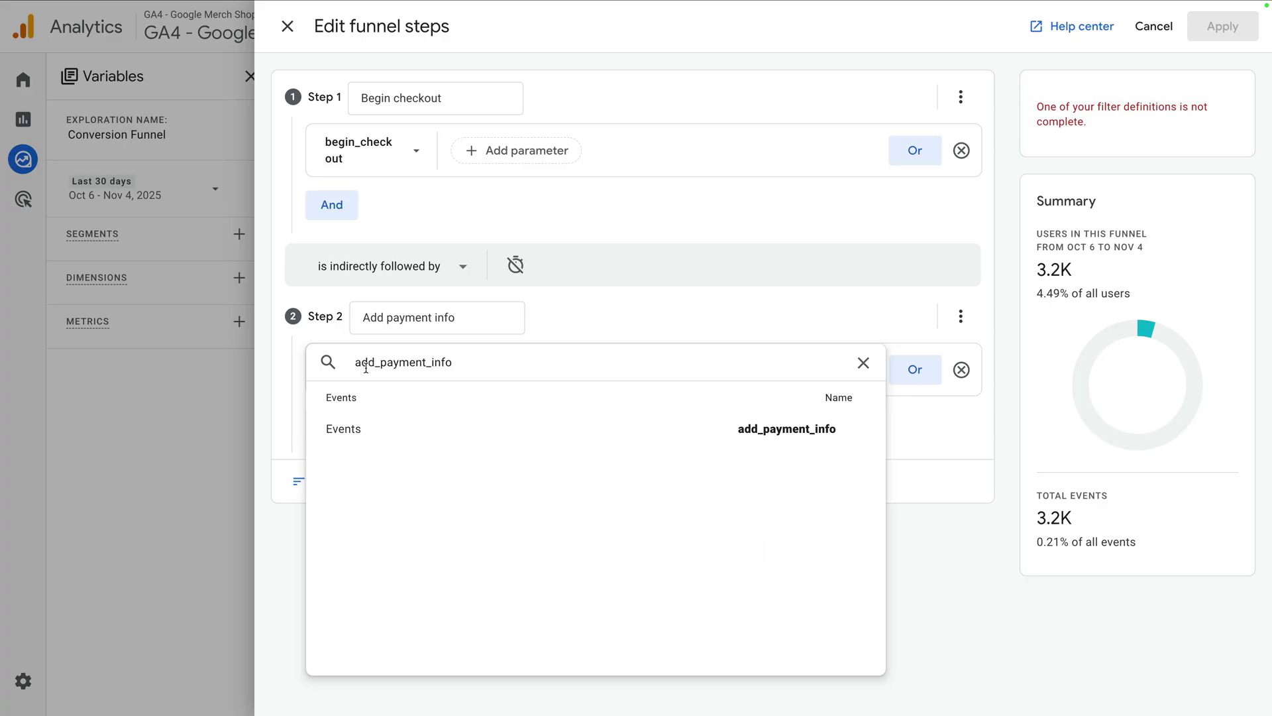
click(618, 448)
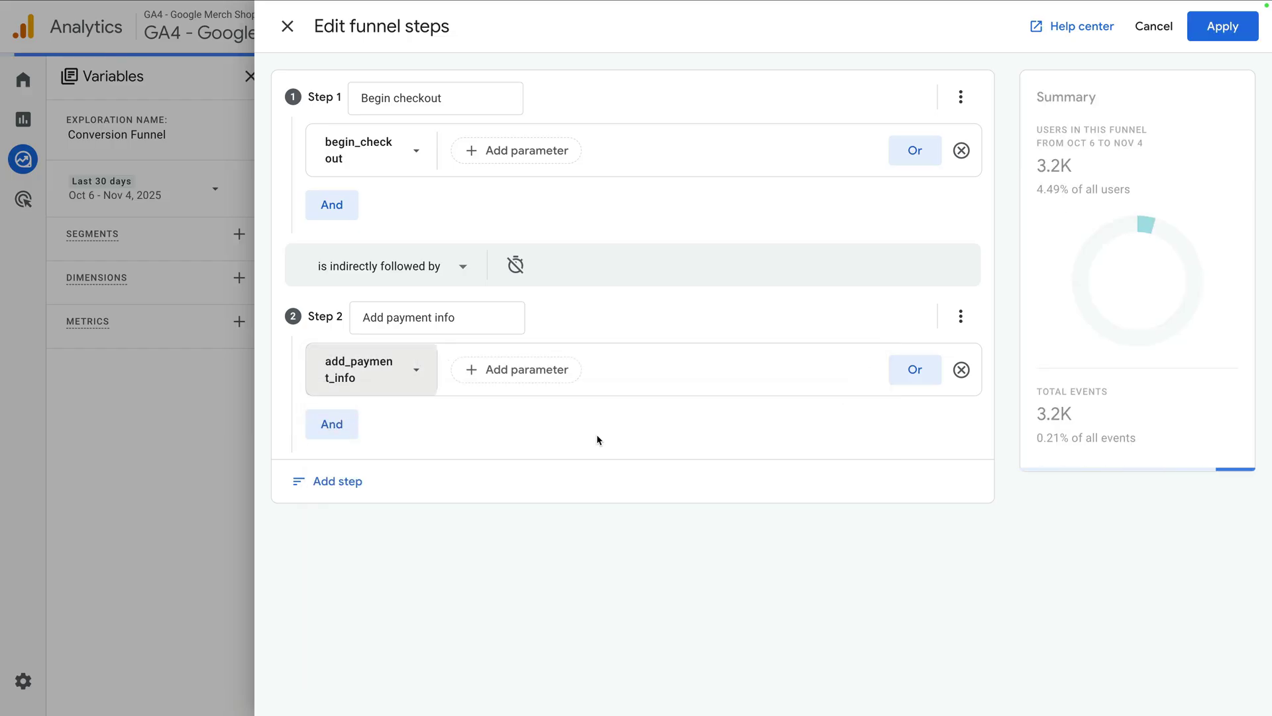
click(341, 481)
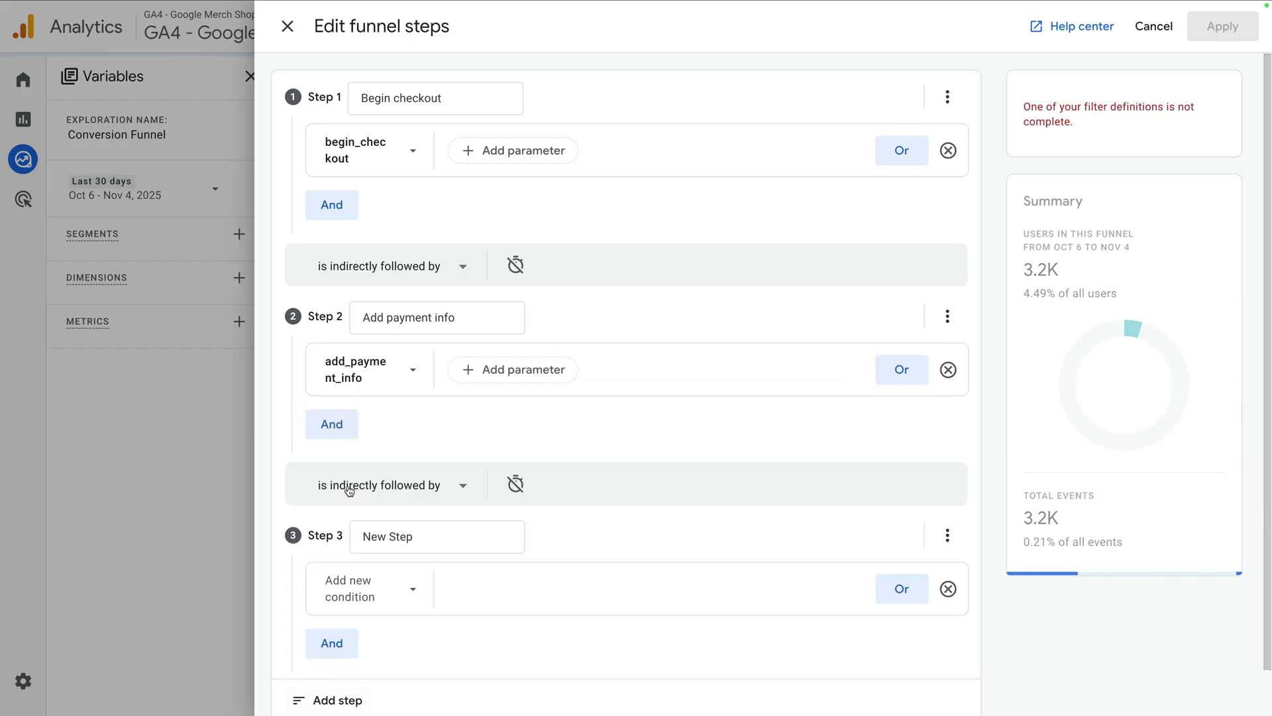
Step: Name step 3 'Purchase' with the purchase event and apply the funnel
click(414, 528)
text(Purchase)
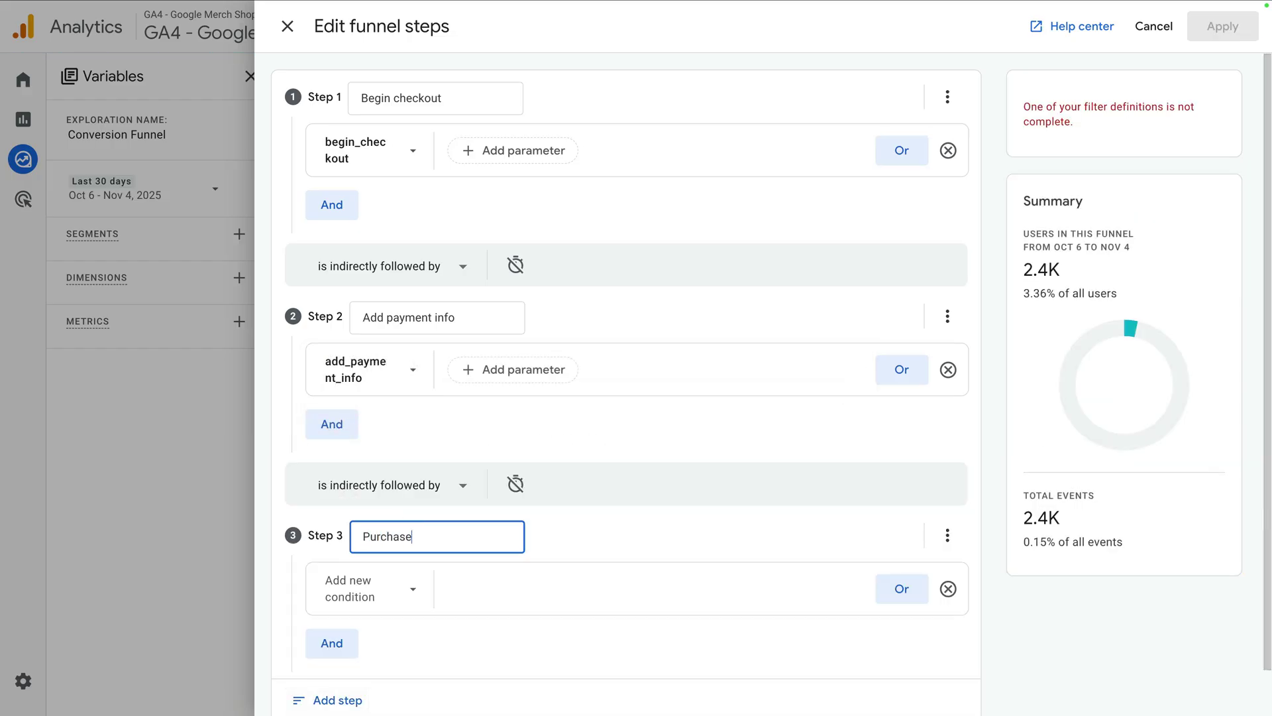
click(374, 590)
text(purchase)
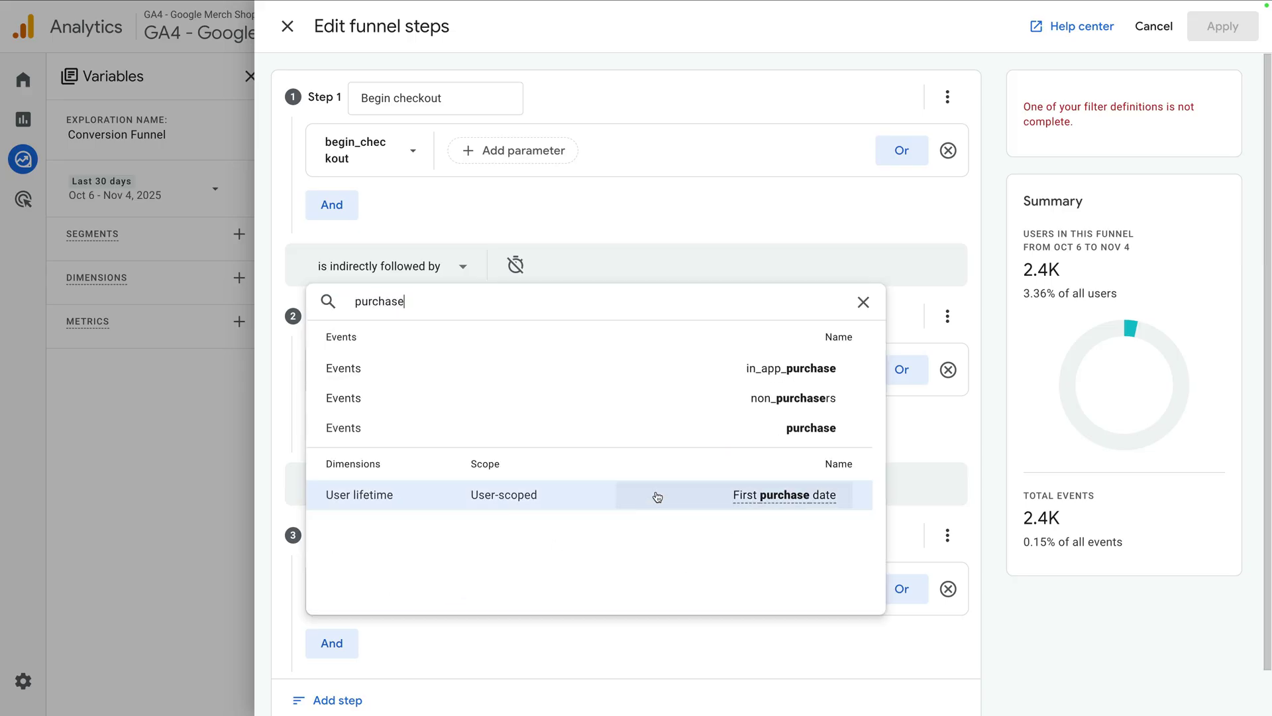
click(790, 428)
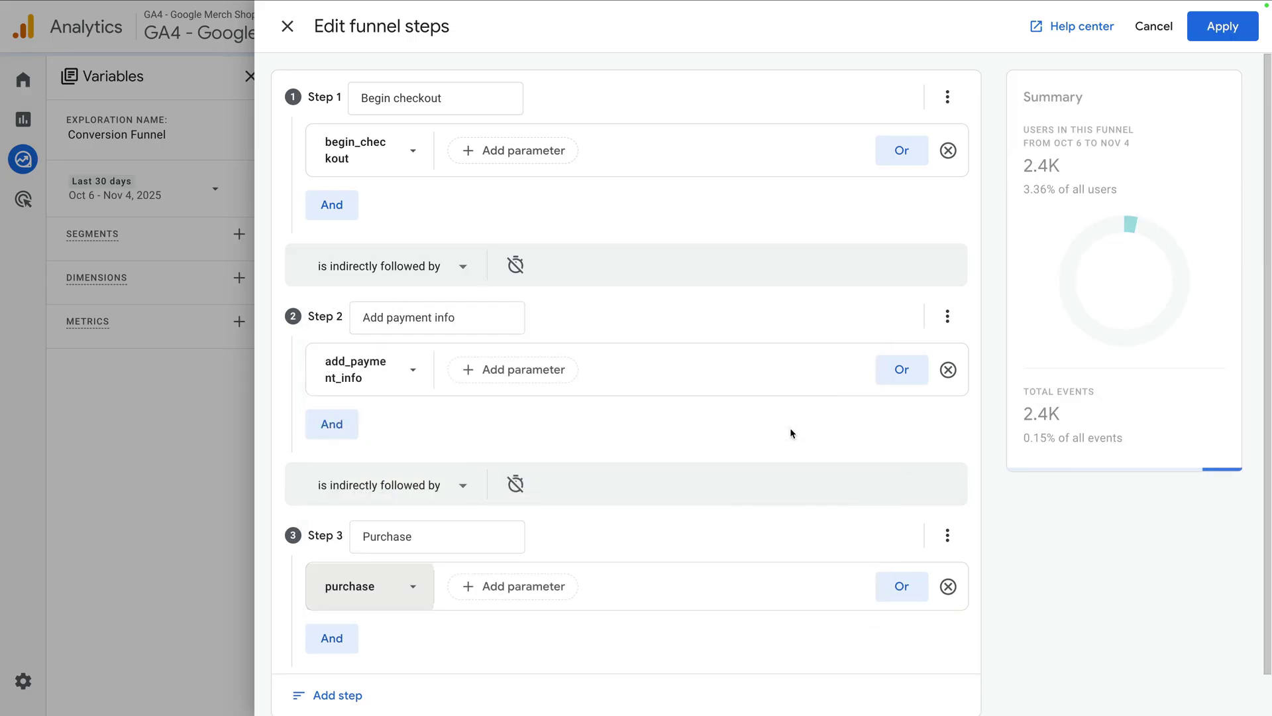
click(1218, 30)
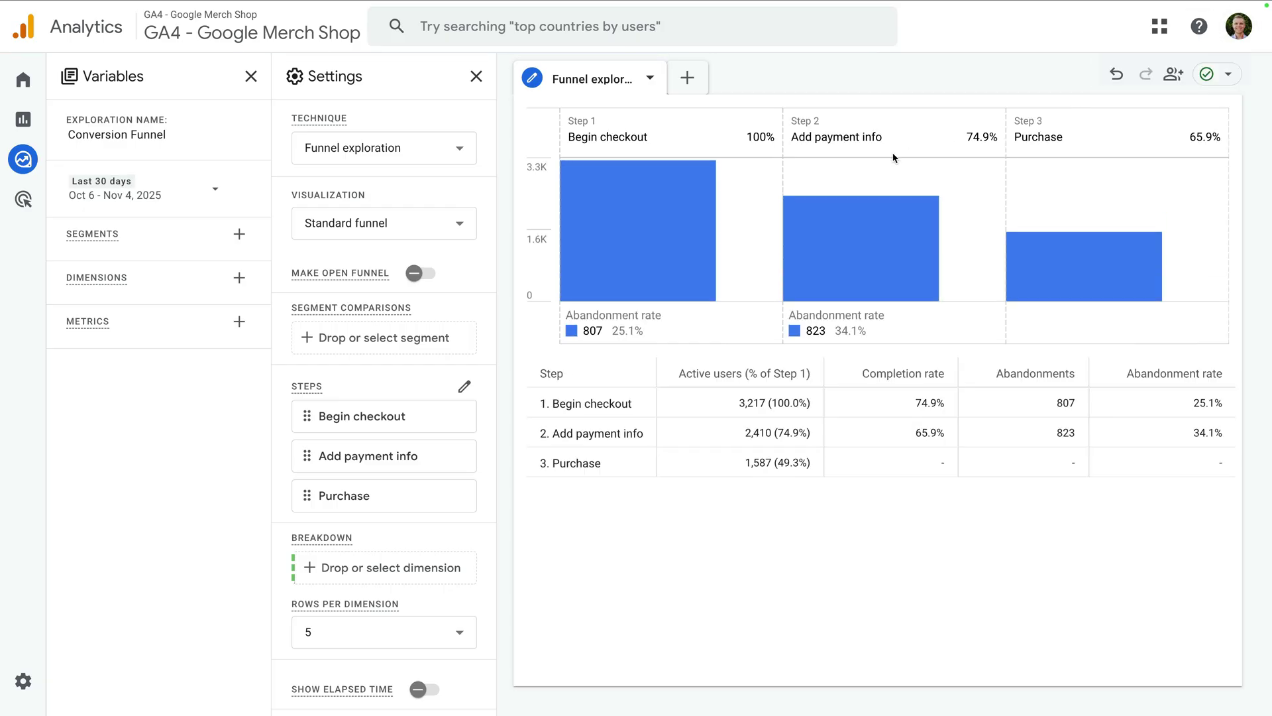
Step: Read the checkout funnel's step values, then enable the Make open funnel setting
mouse_move(864, 231)
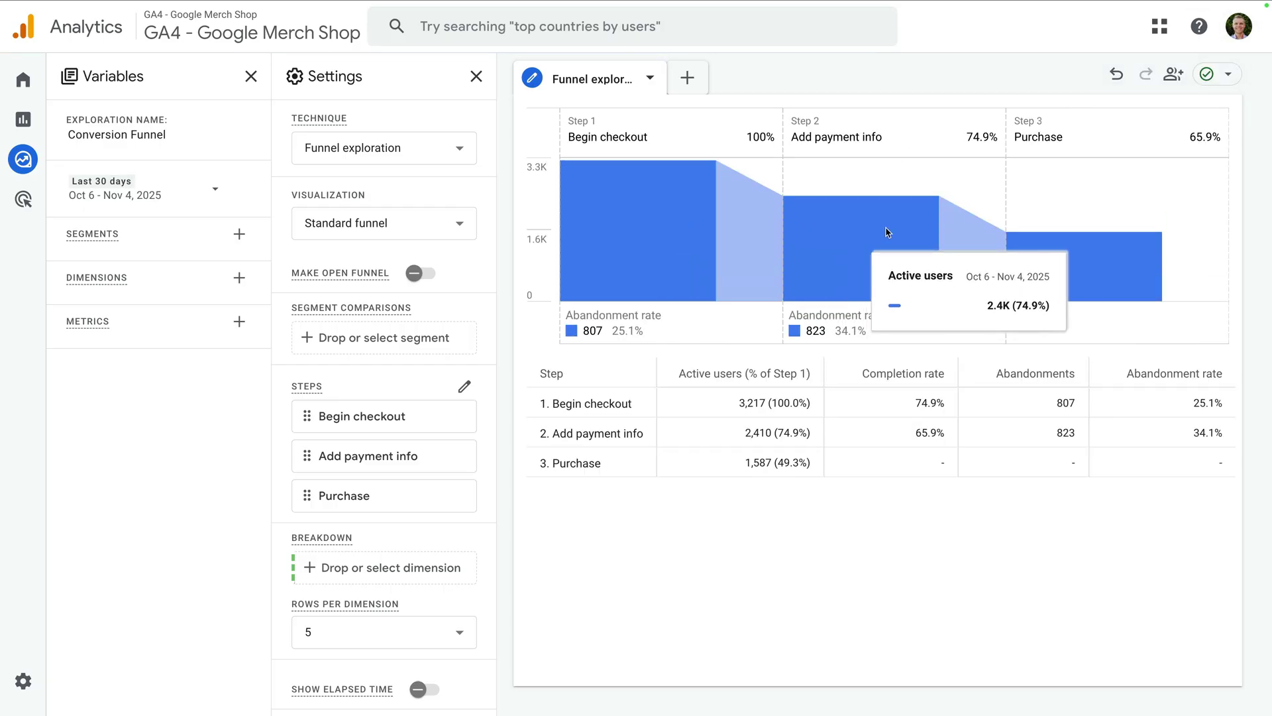
mouse_move(1050, 249)
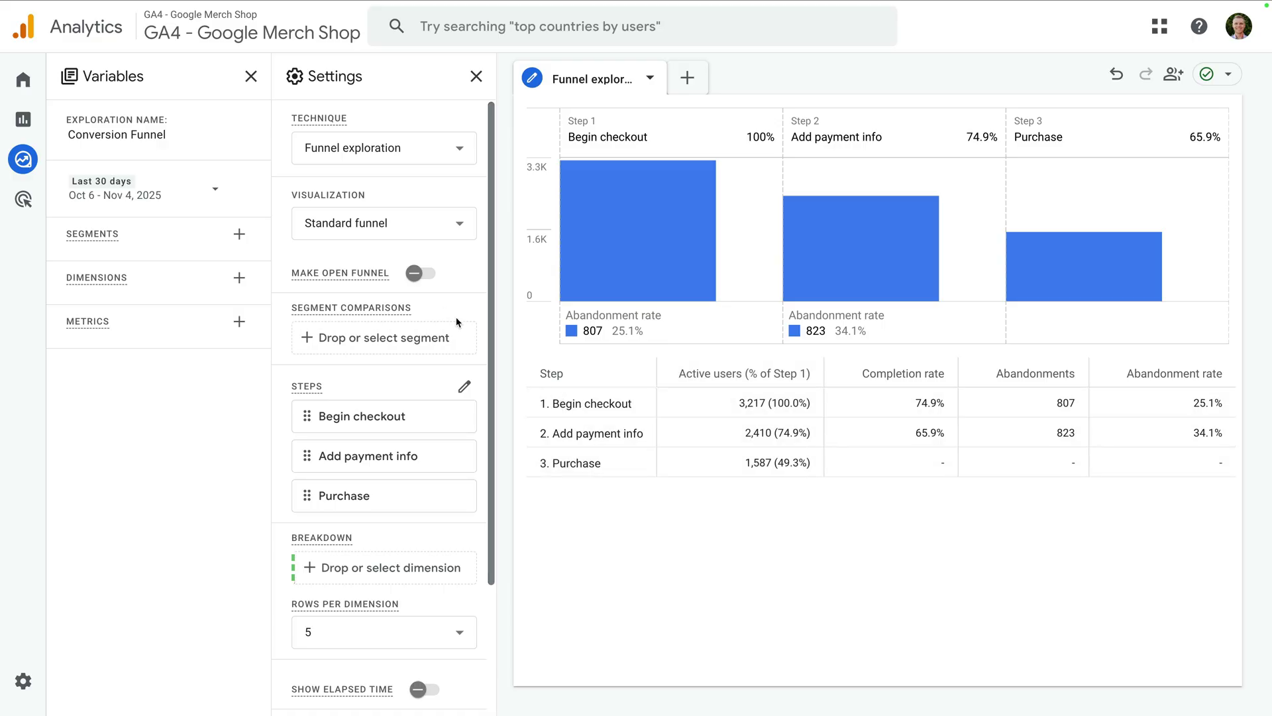
click(418, 282)
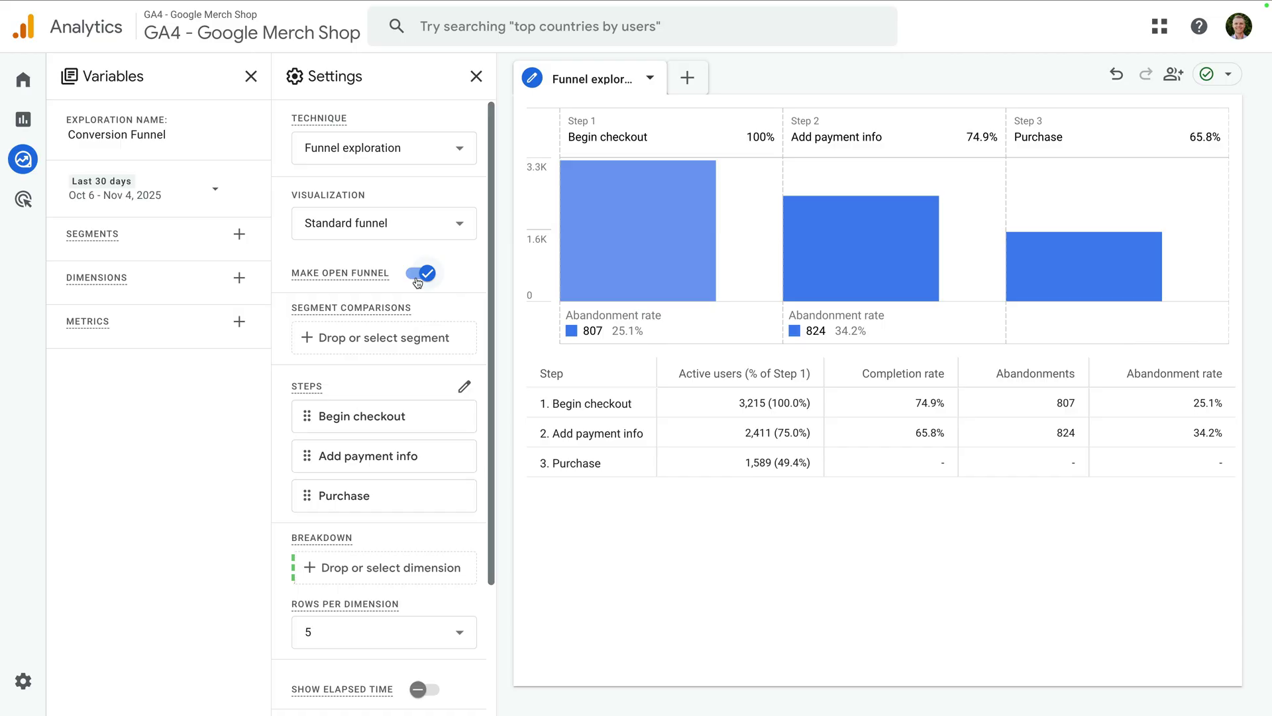
Step: Switch the funnel to a Trended funnel showing only the Begin checkout trend line
click(436, 225)
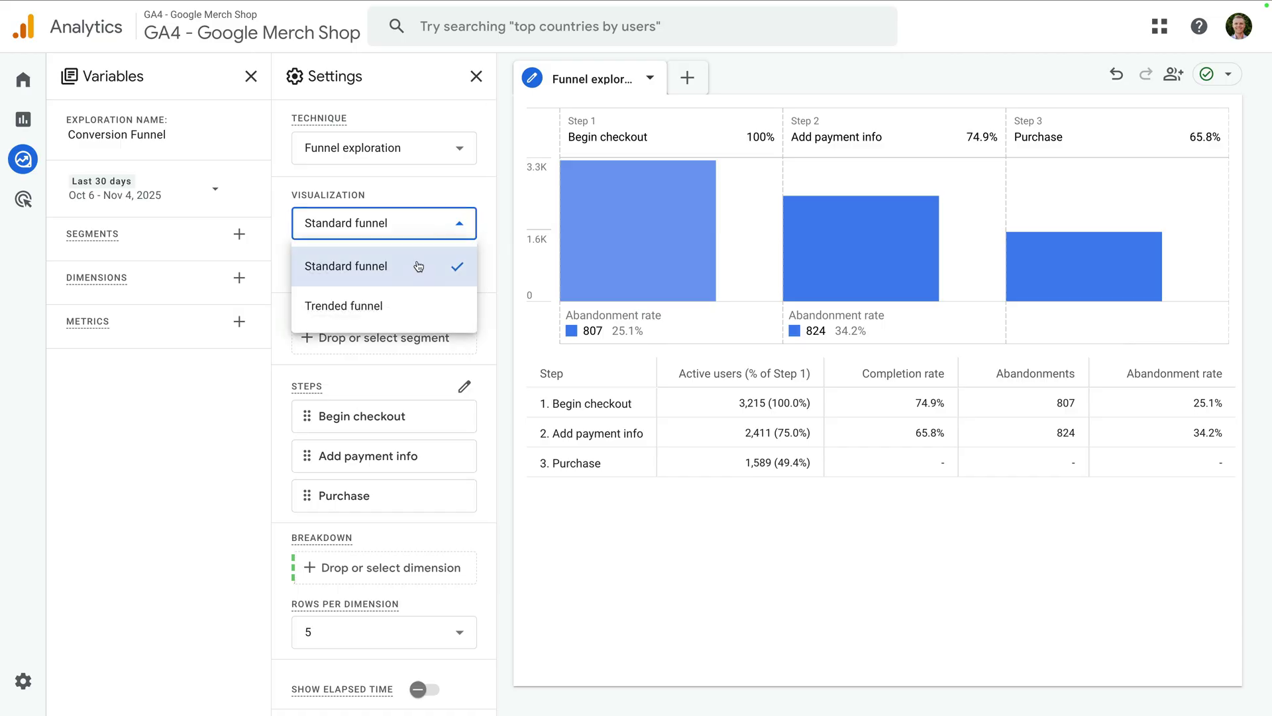
click(399, 310)
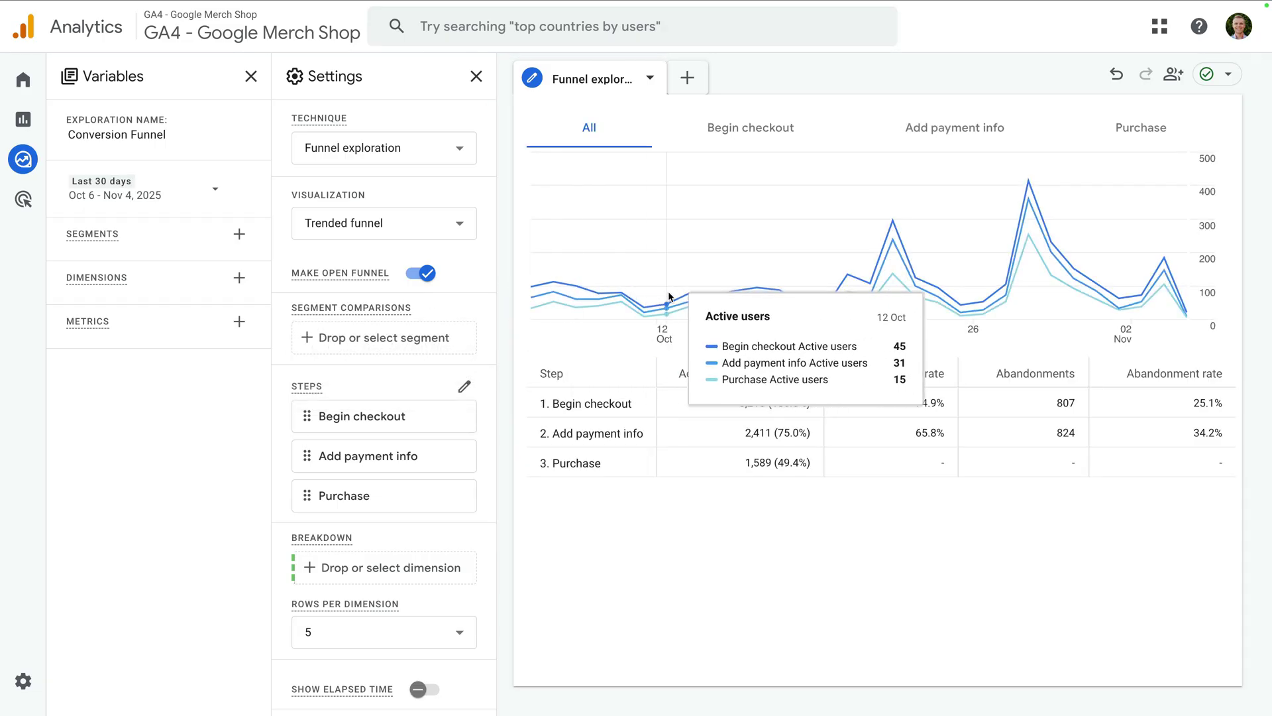
click(758, 144)
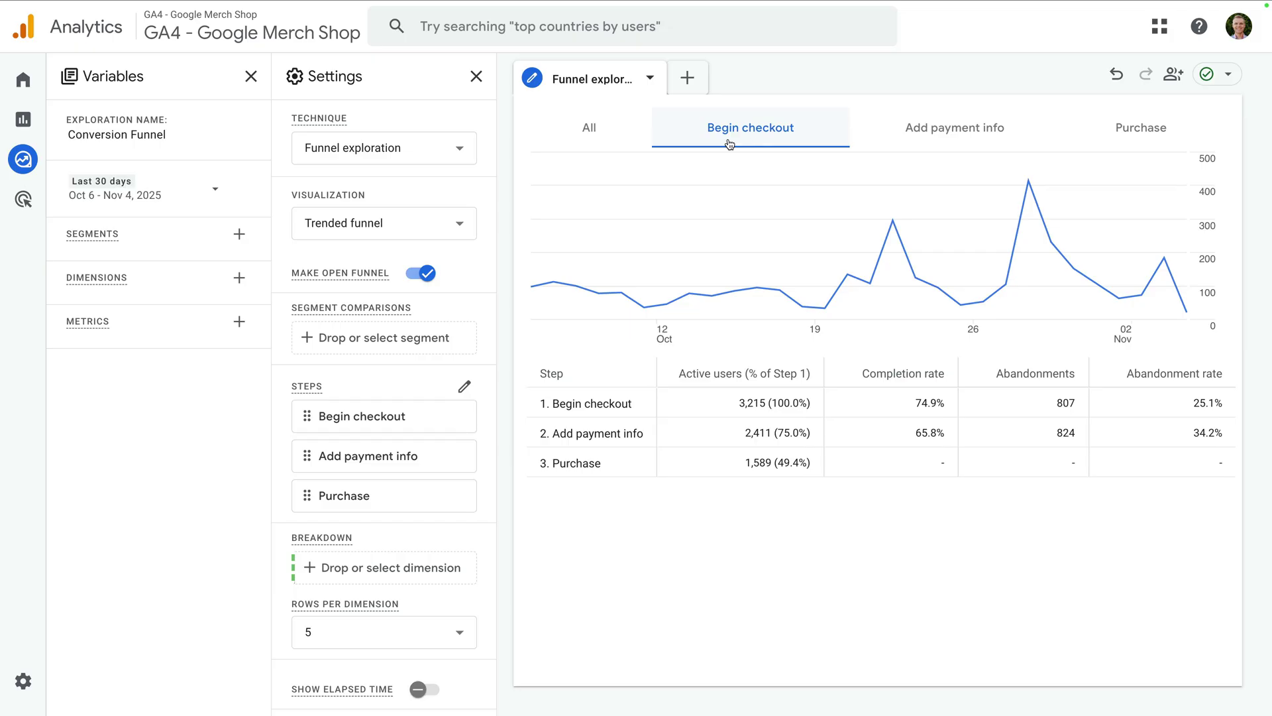
click(27, 201)
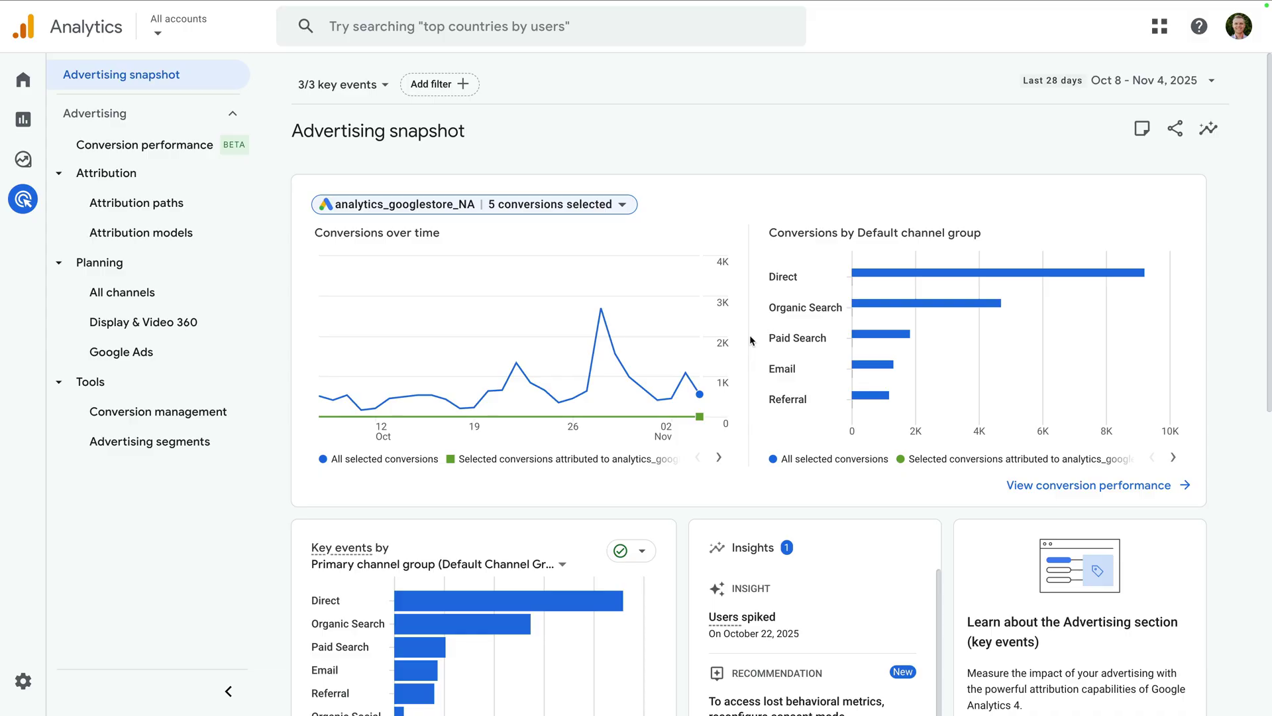
Step: Scroll through the Advertising snapshot, reviewing the Key events chart, Insights and Key event paths
scroll(751, 339, down, 3)
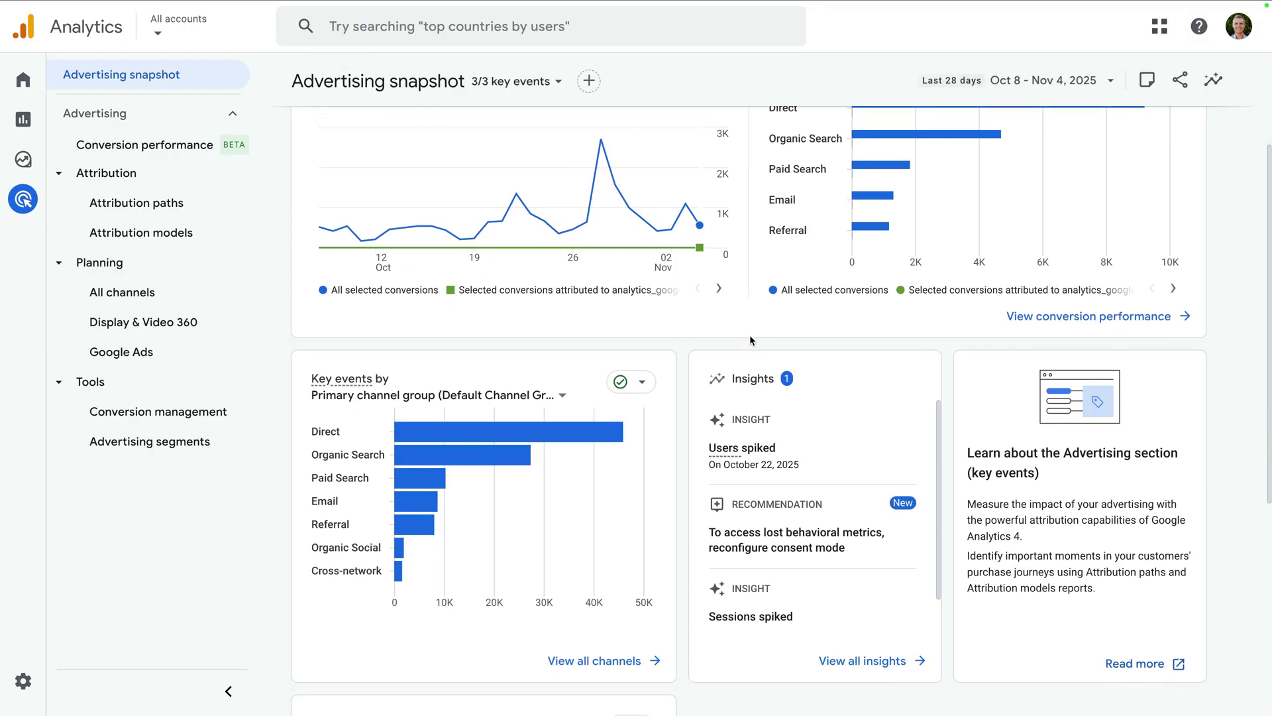
mouse_move(481, 432)
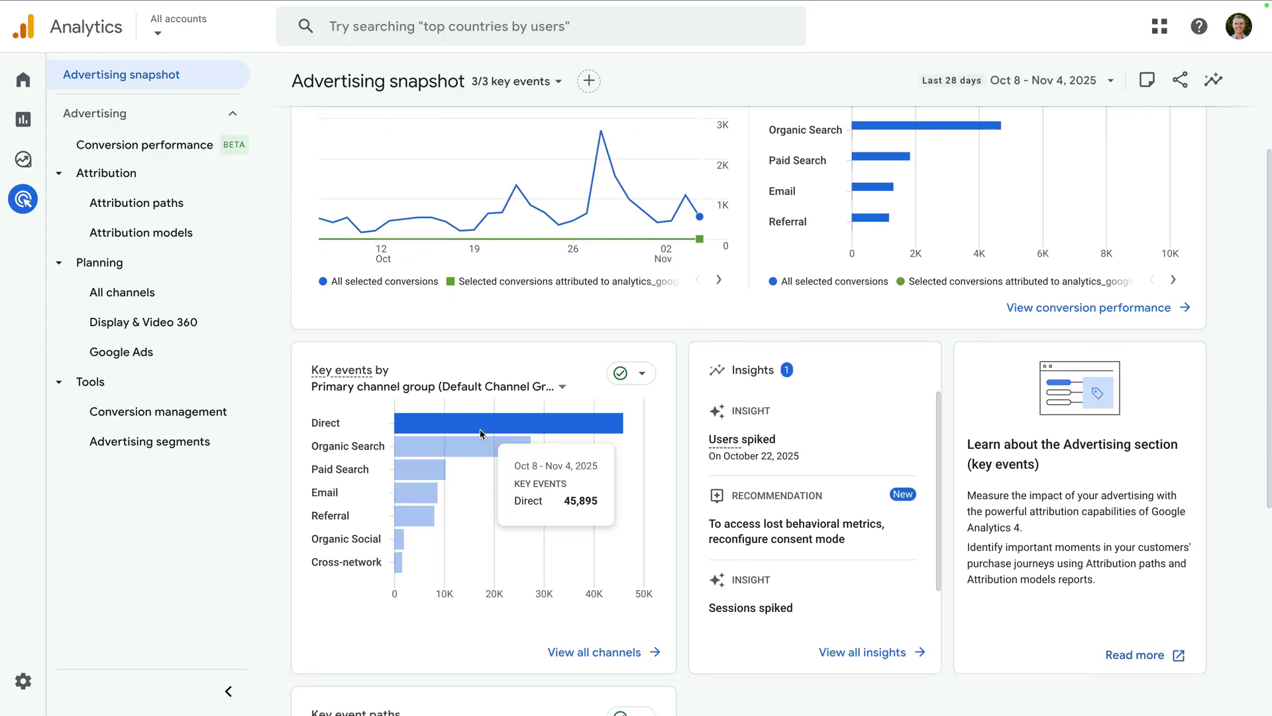
mouse_move(435, 538)
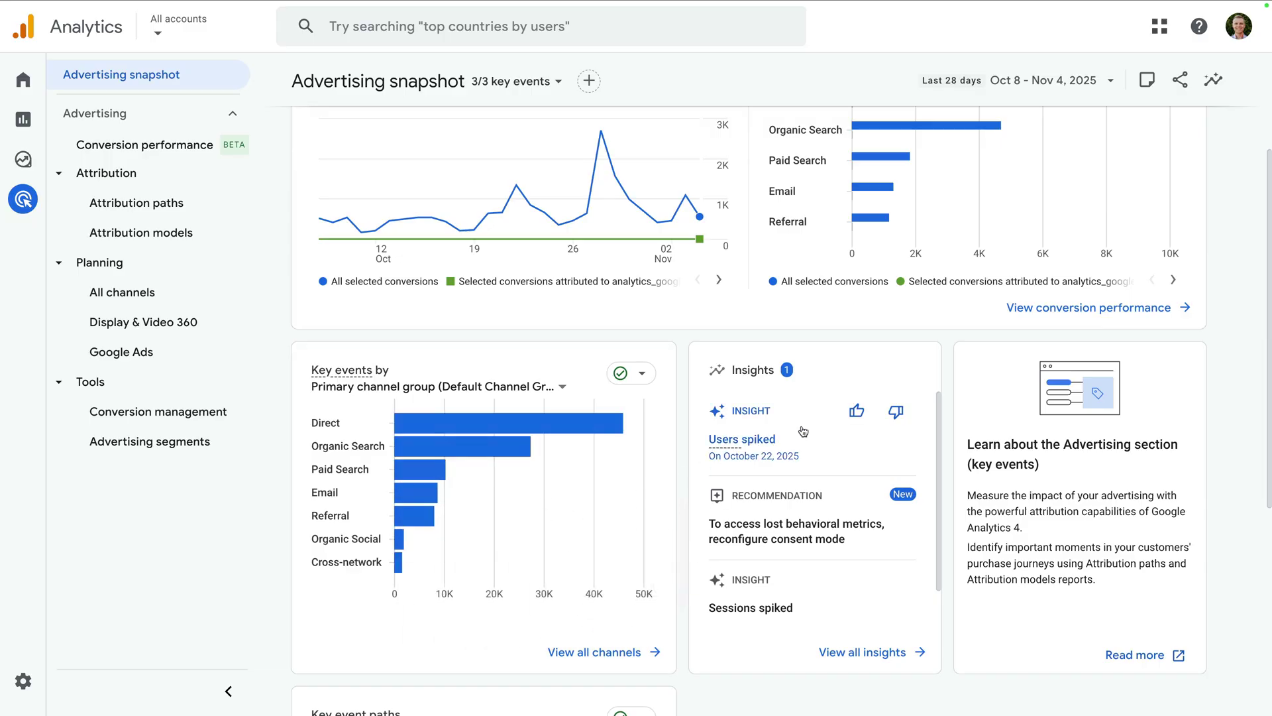
mouse_move(858, 516)
mouse_move(871, 591)
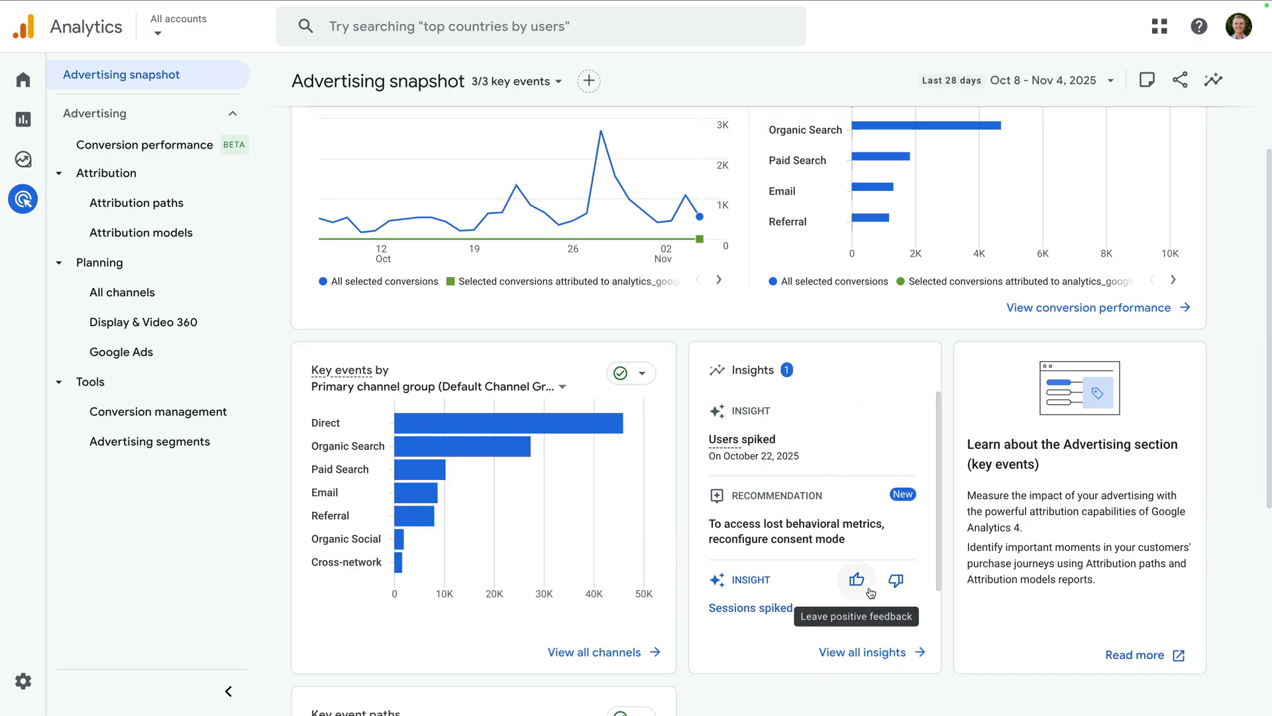
scroll(949, 605, down, 3)
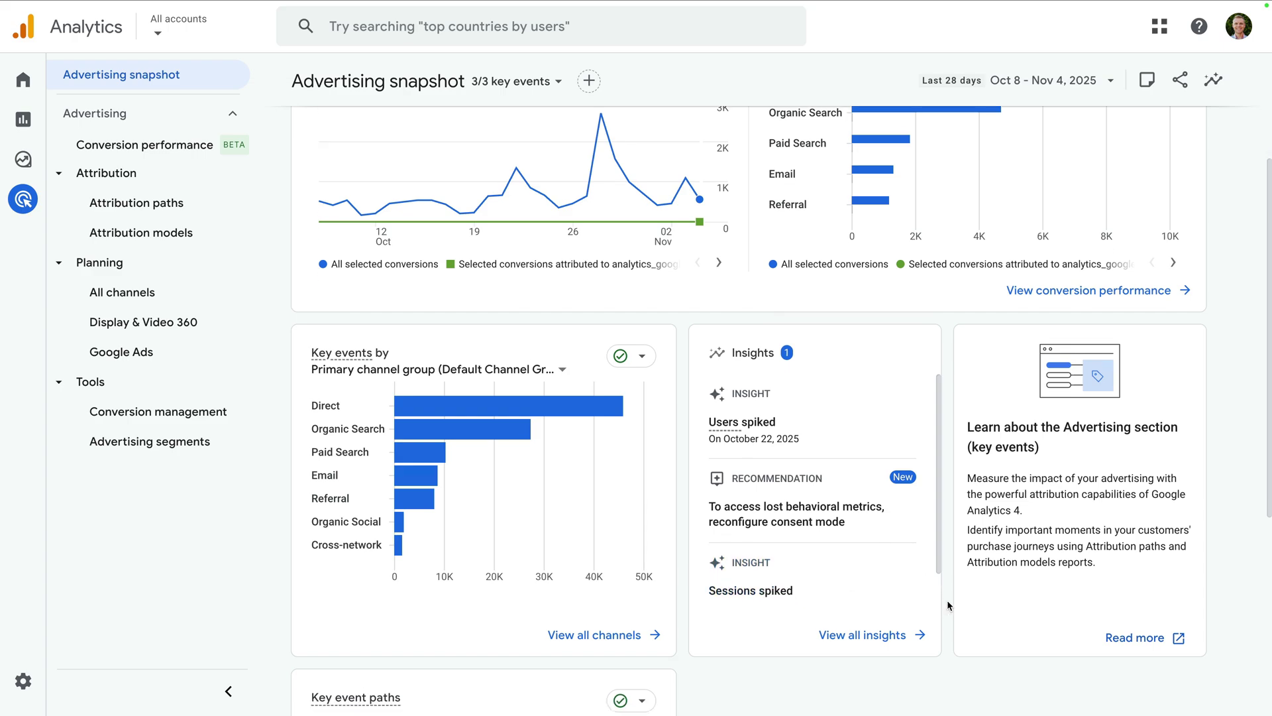
scroll(947, 599, down, 2)
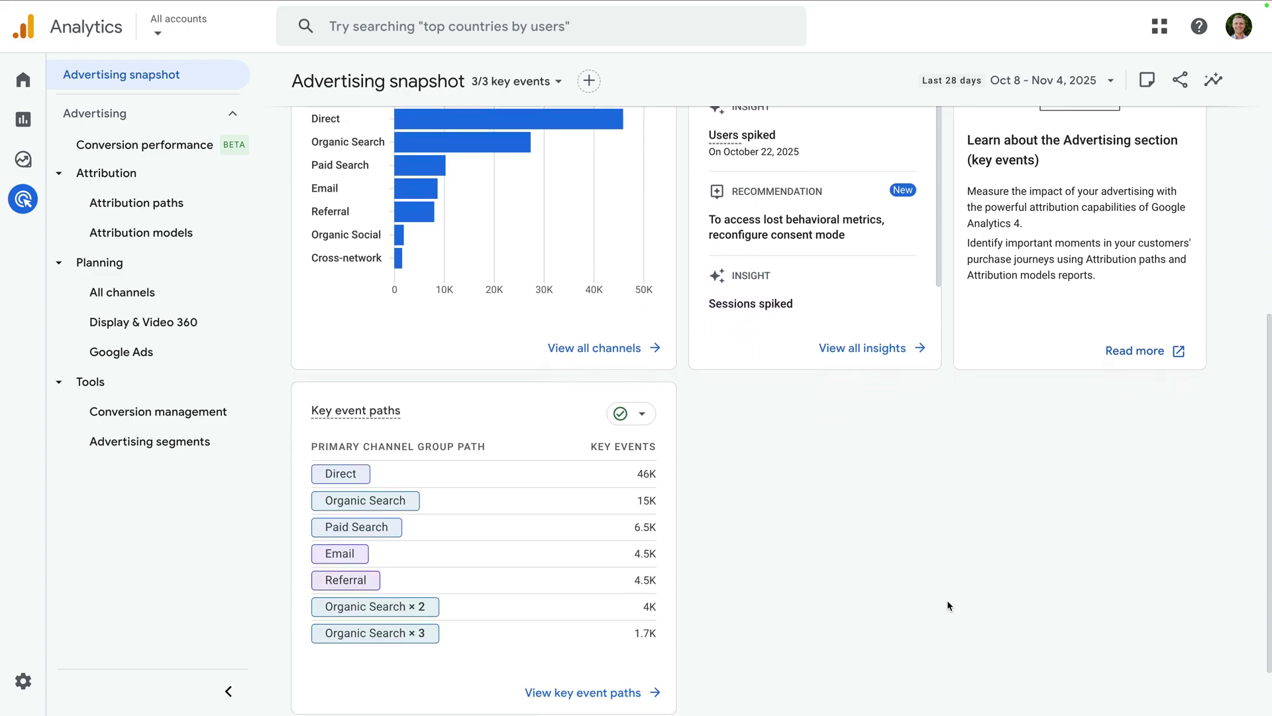
mouse_move(528, 565)
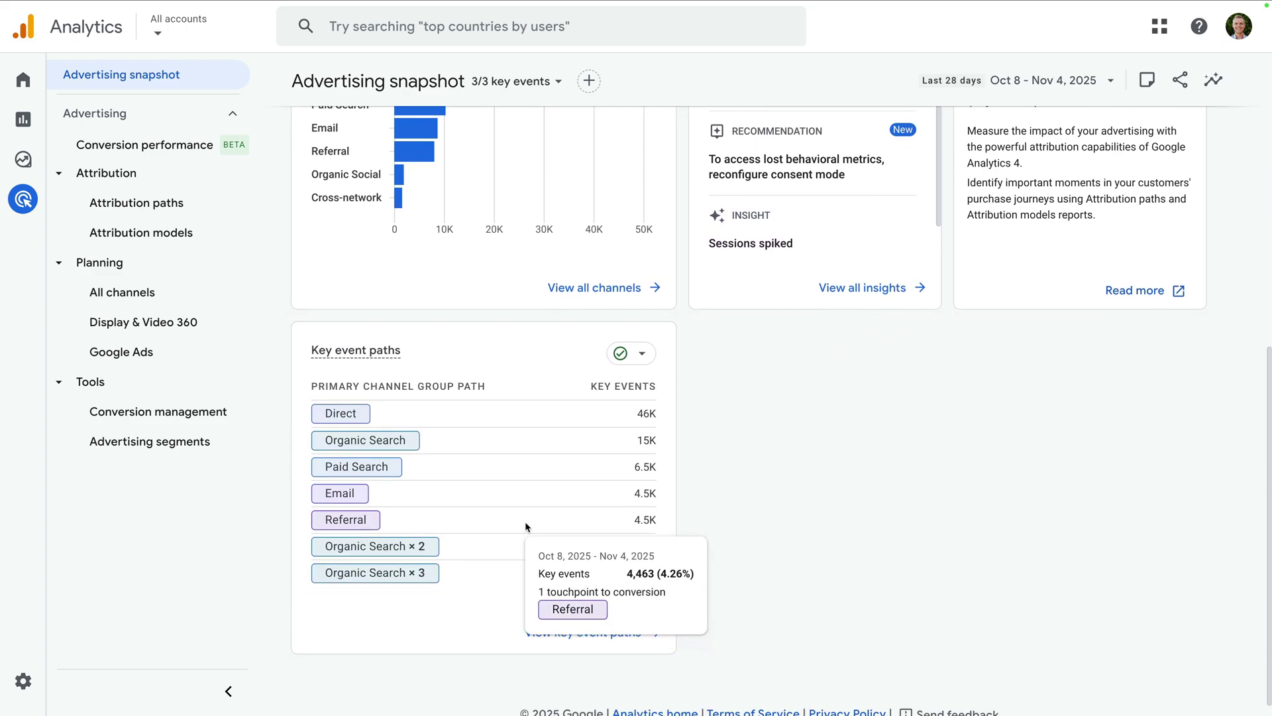
mouse_move(524, 459)
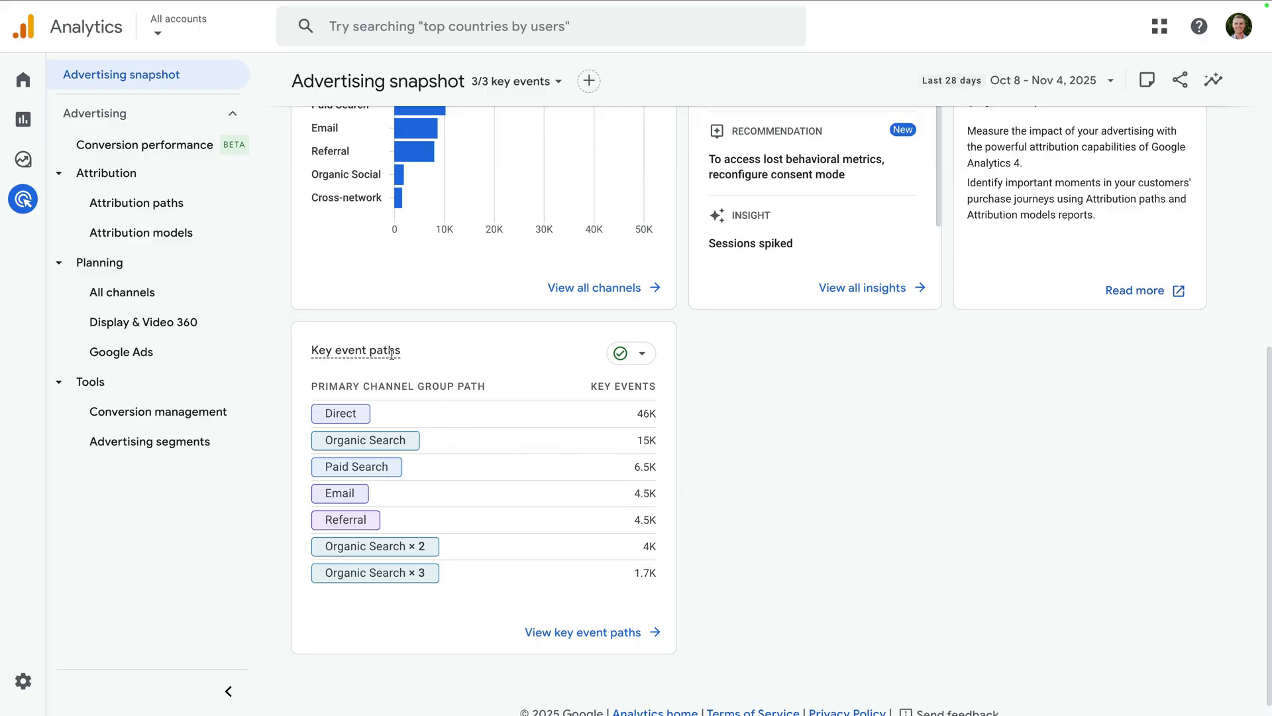
Step: Open the Conversion performance report and scroll through it
click(192, 151)
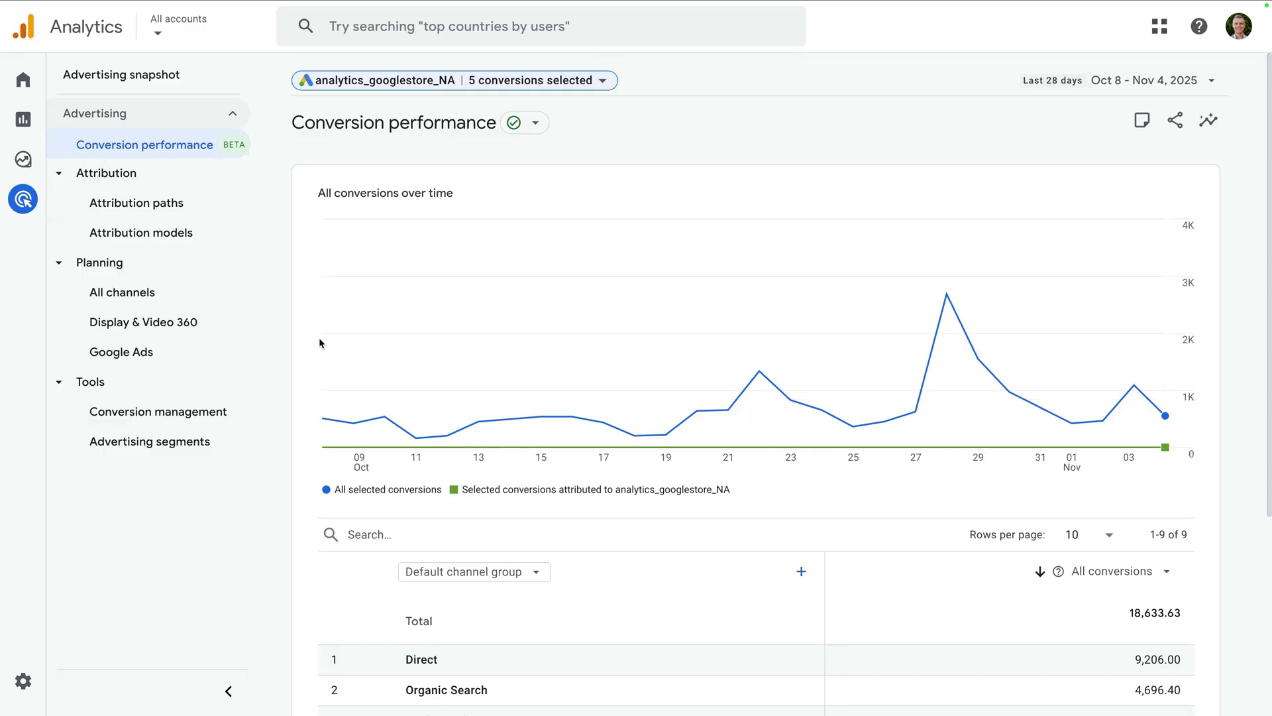
scroll(320, 338, down, 5)
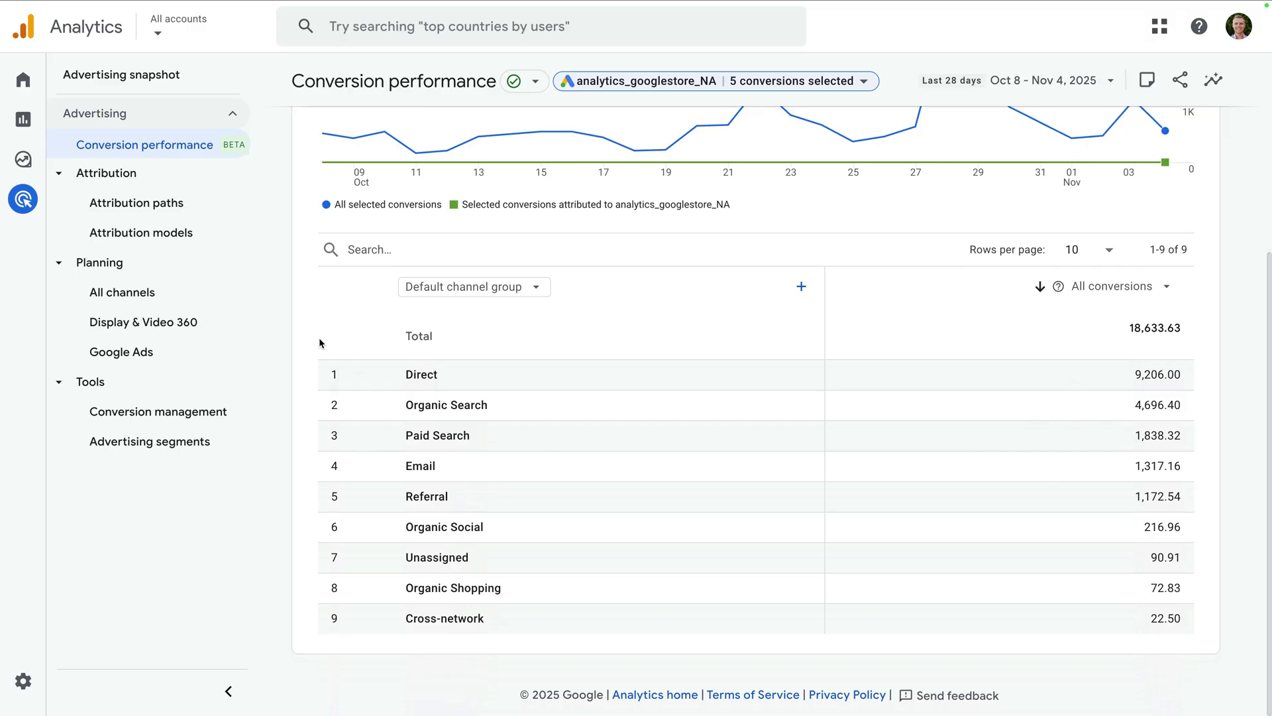
scroll(320, 343, up, 5)
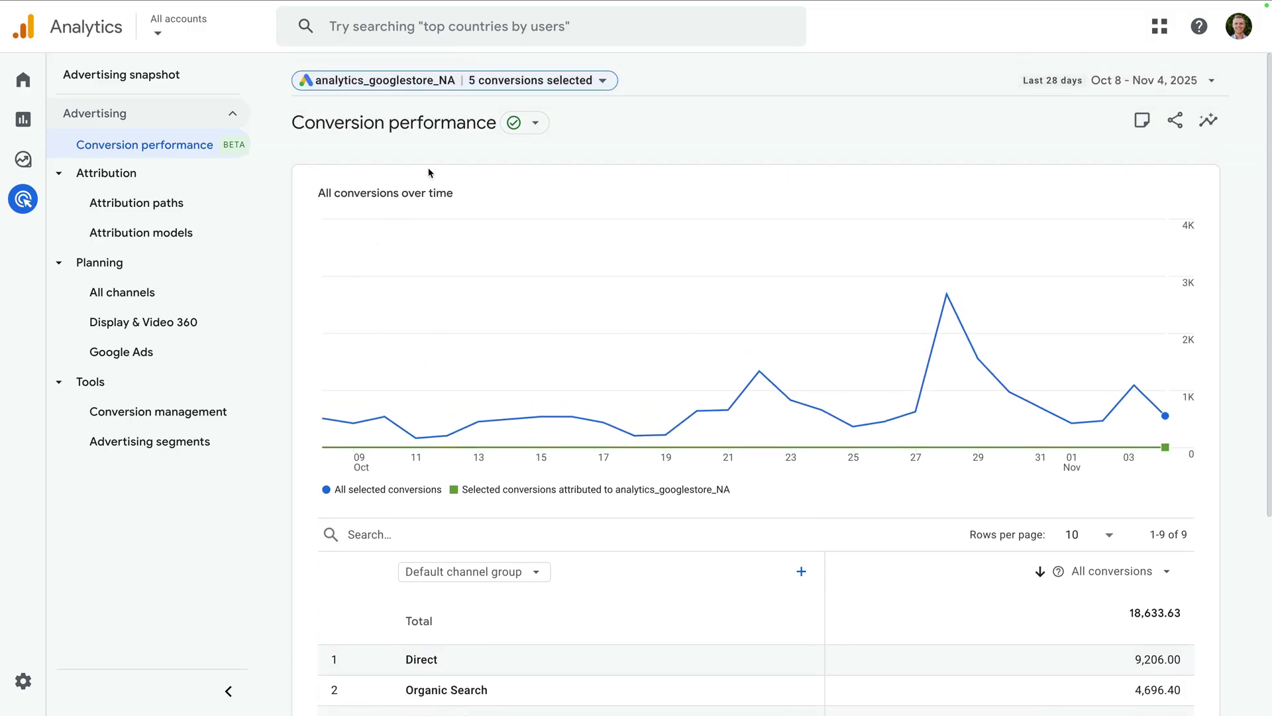
Step: Check each linked Google Ads account's conversions, leaving the 5-conversion selection unchanged
click(505, 87)
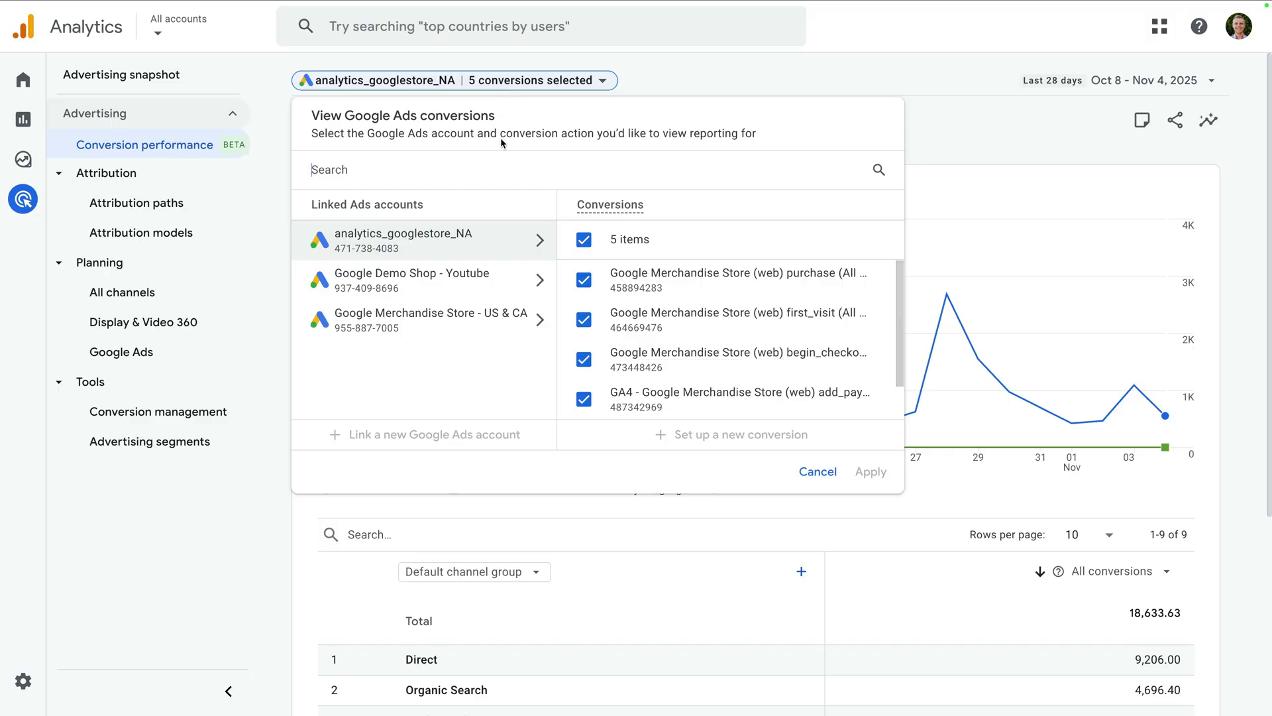
click(489, 281)
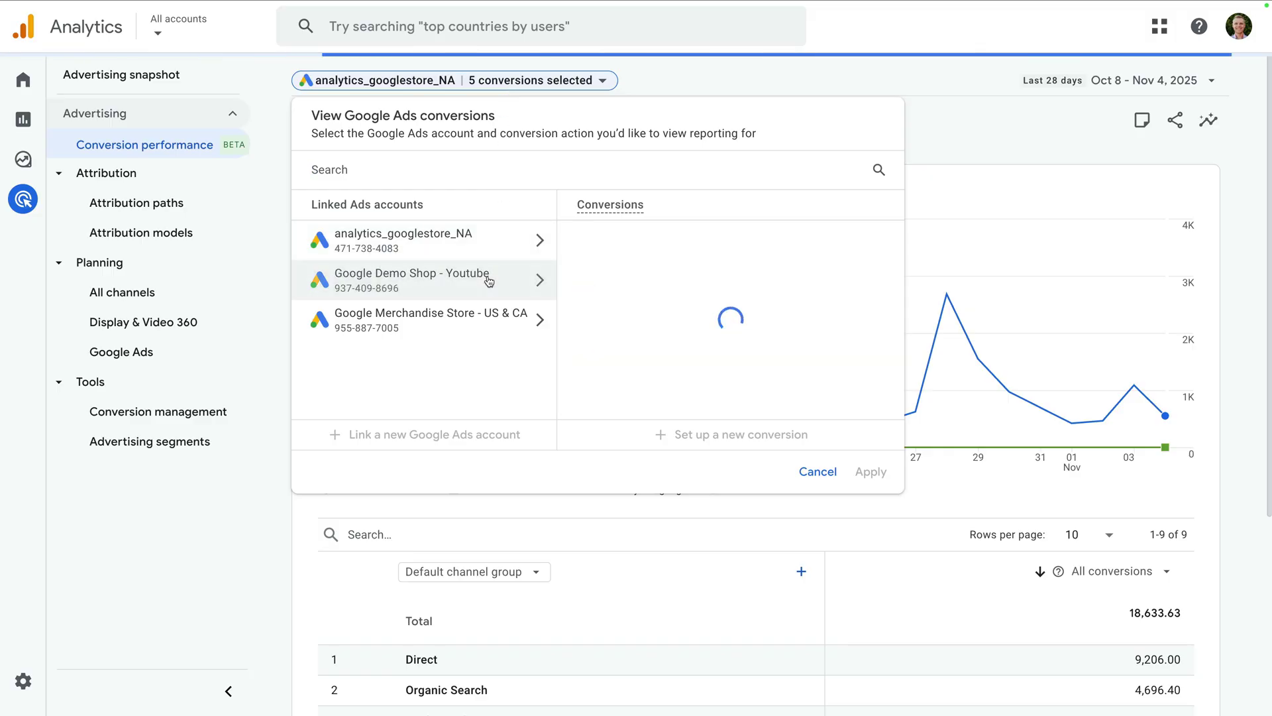
click(468, 325)
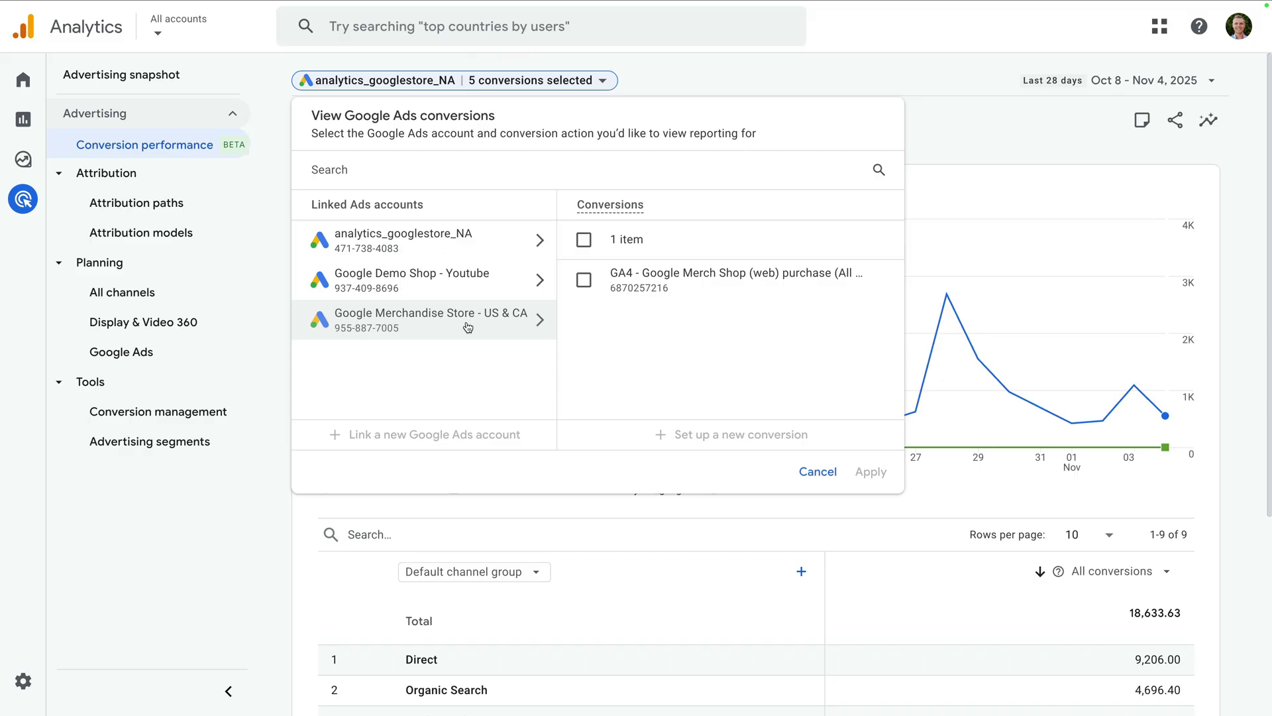
click(273, 265)
click(189, 206)
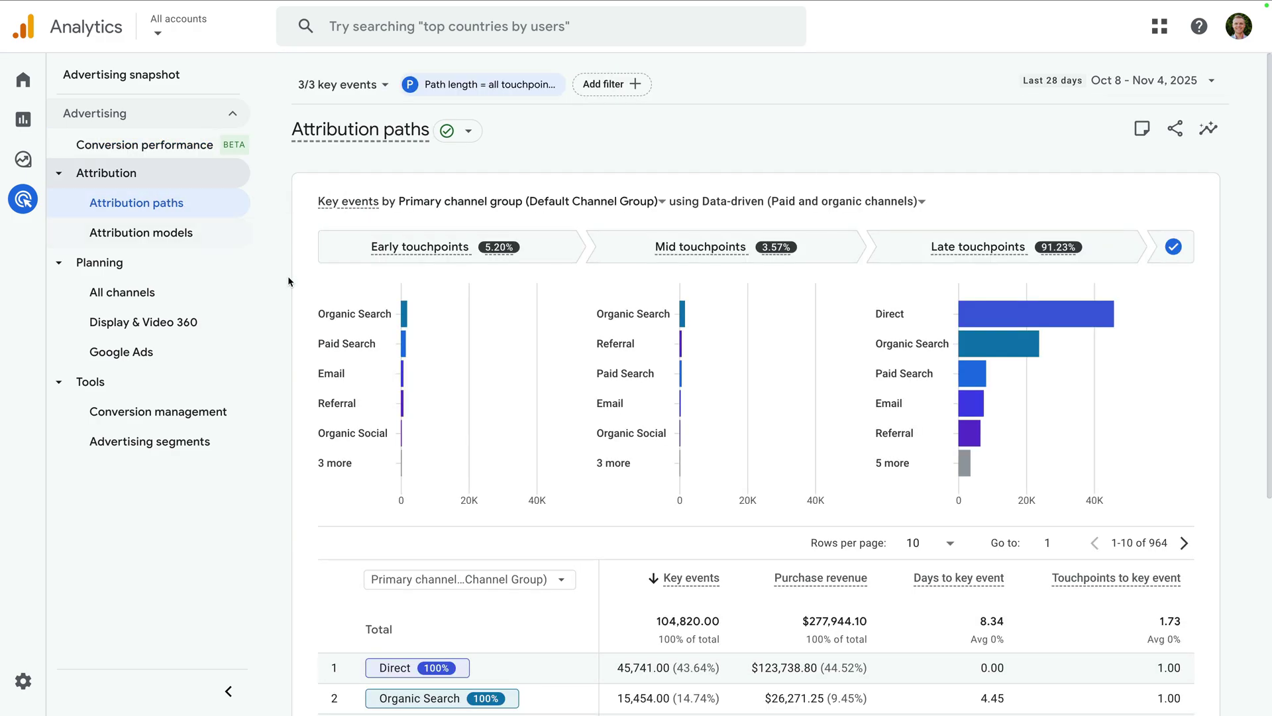
Step: Page the Attribution paths table on to conversion paths 11–20 of 964
scroll(288, 276, down, 3)
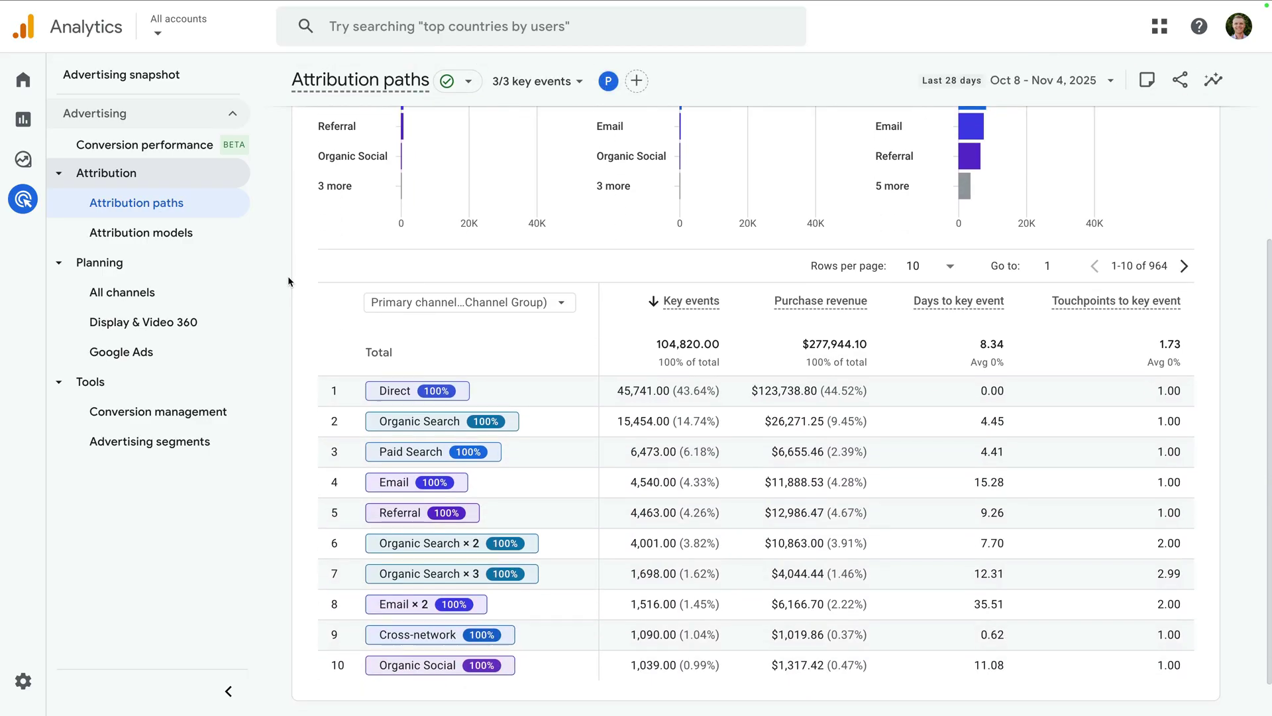
scroll(288, 275, down, 2)
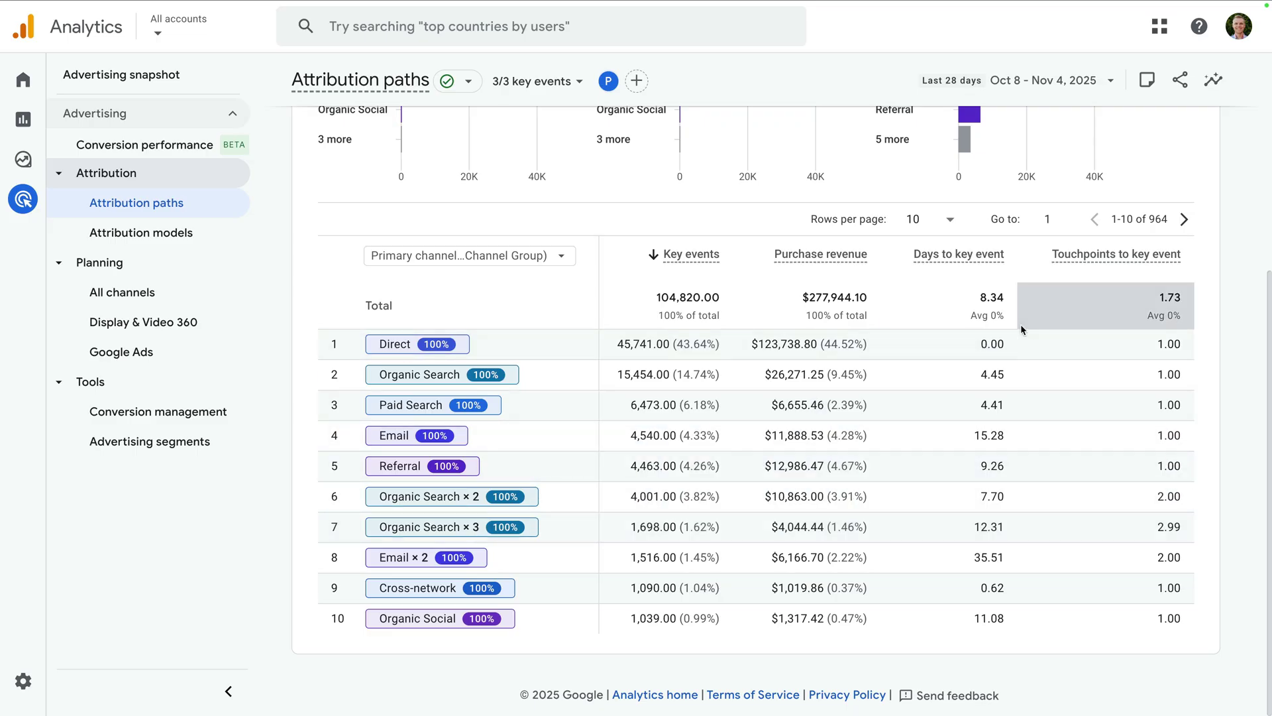
click(1186, 223)
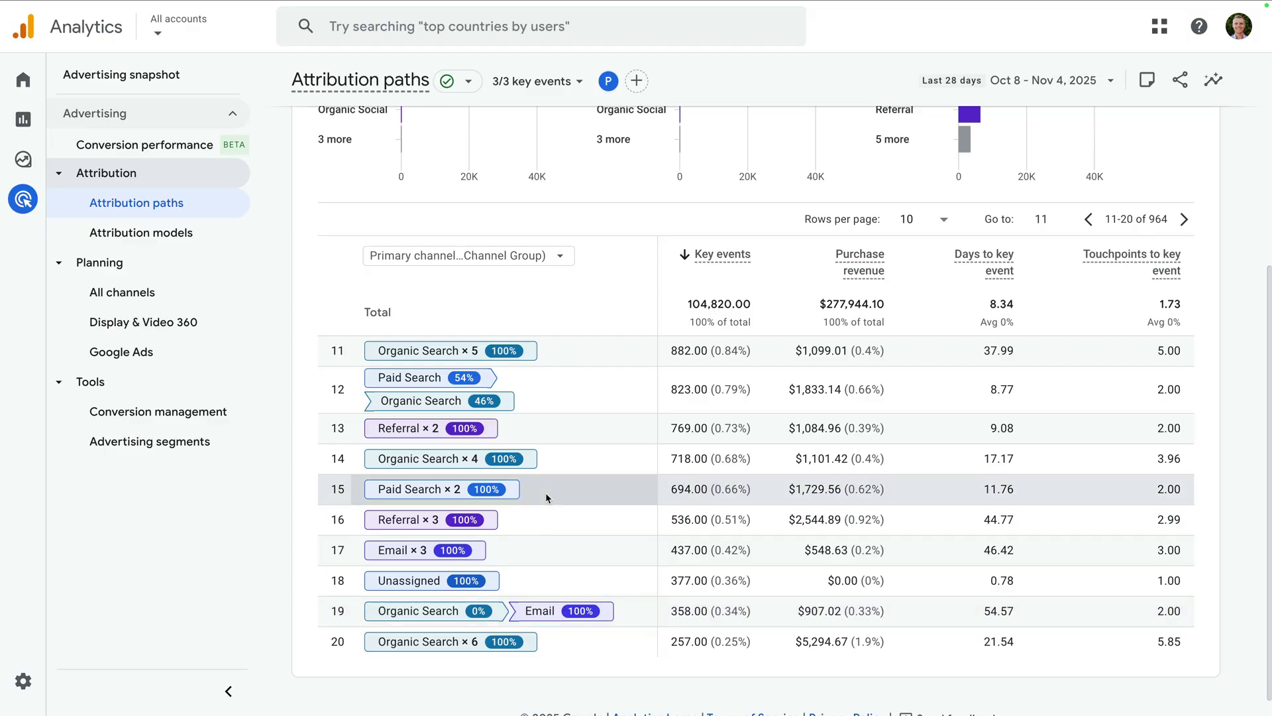
Step: Inspect the dimension and attribution model options, keeping Data-driven unchanged
click(531, 255)
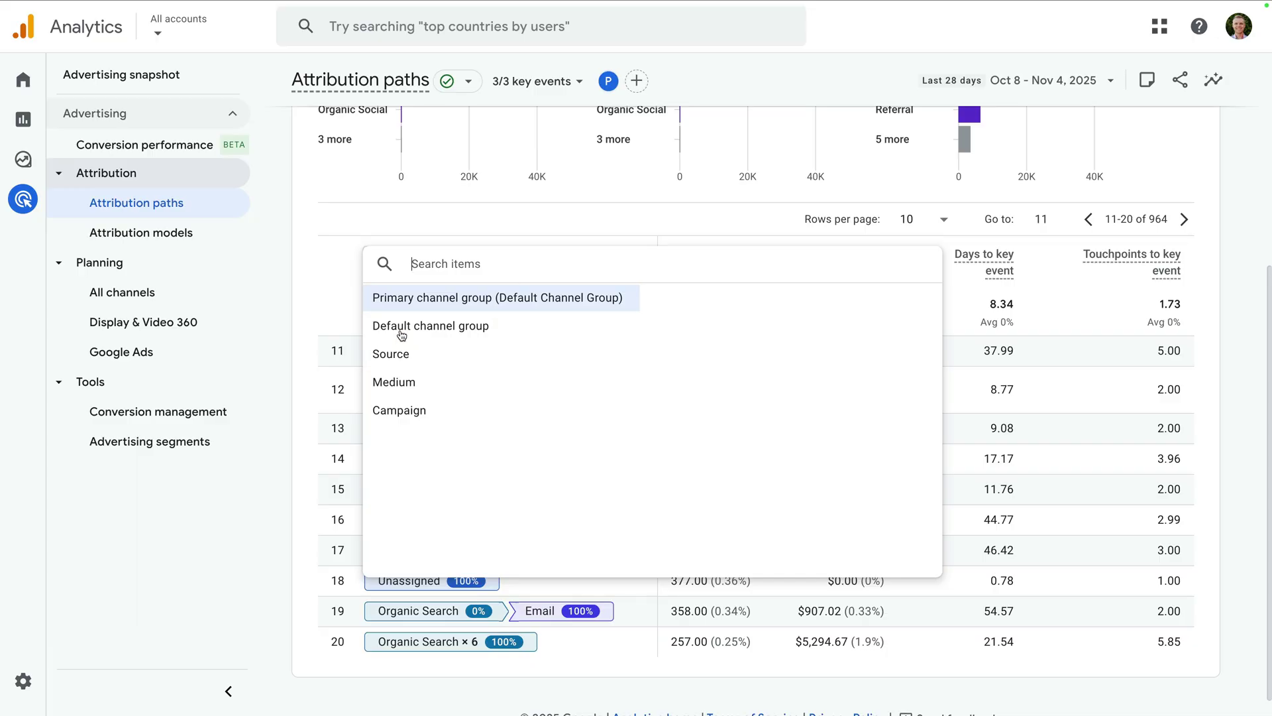
click(316, 306)
scroll(317, 307, up, 3)
scroll(318, 310, up, 2)
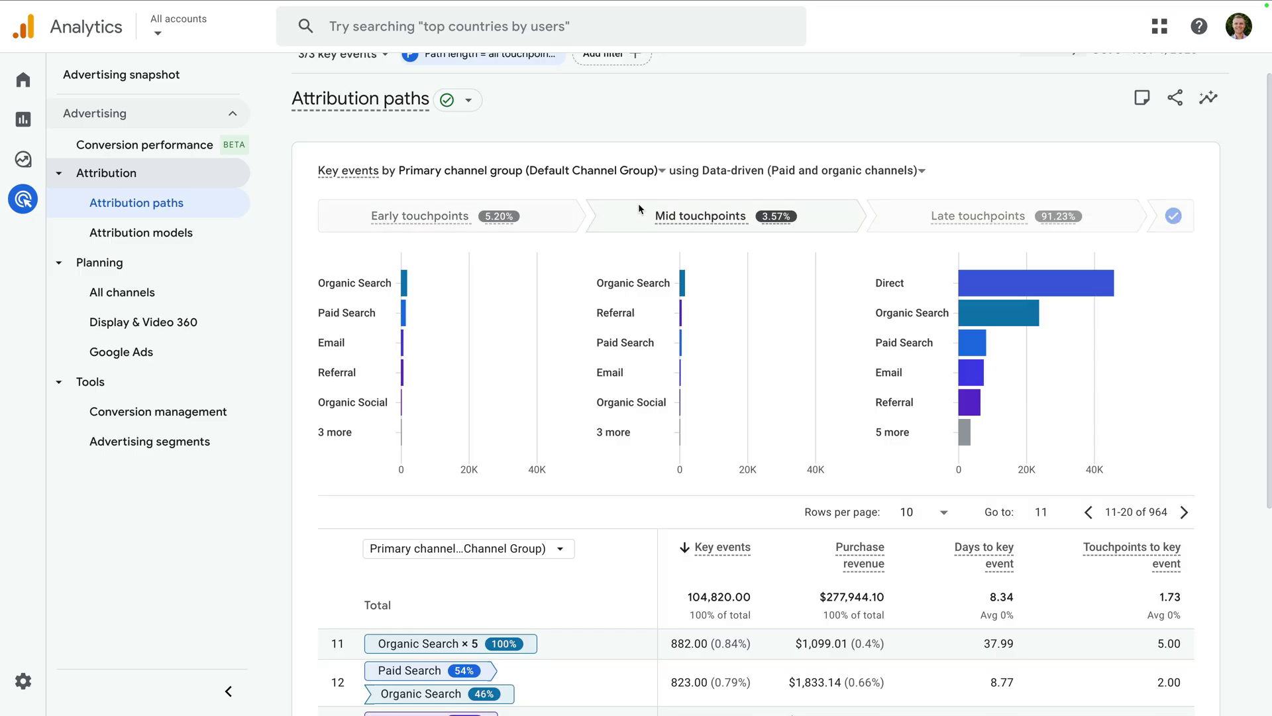
click(736, 172)
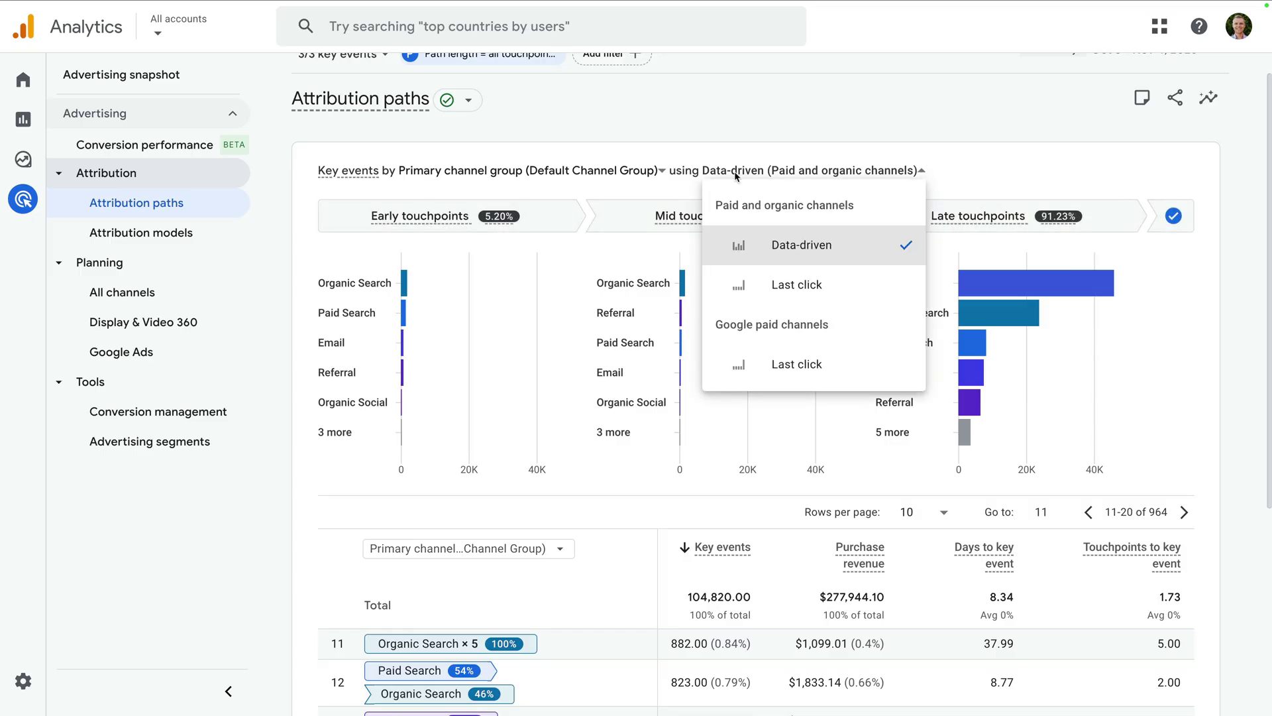
click(705, 149)
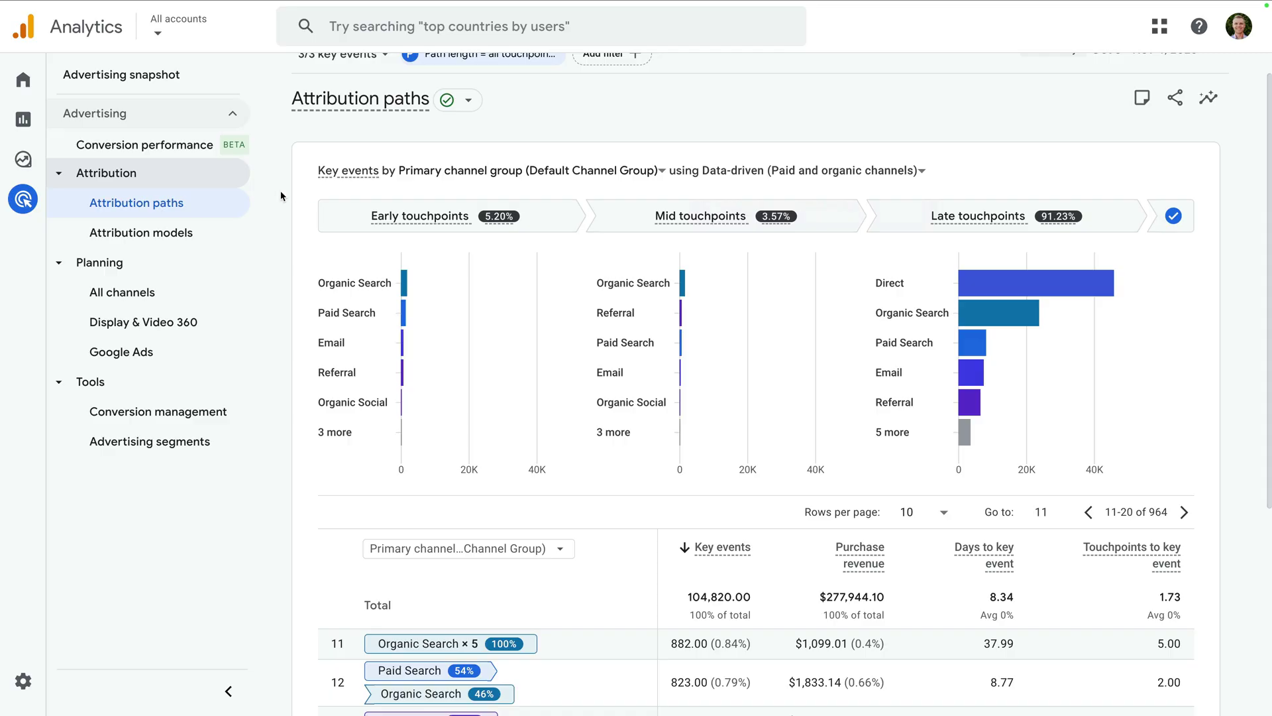
Step: Open the Attribution models report and scroll across its Last click vs Data-driven table
click(207, 237)
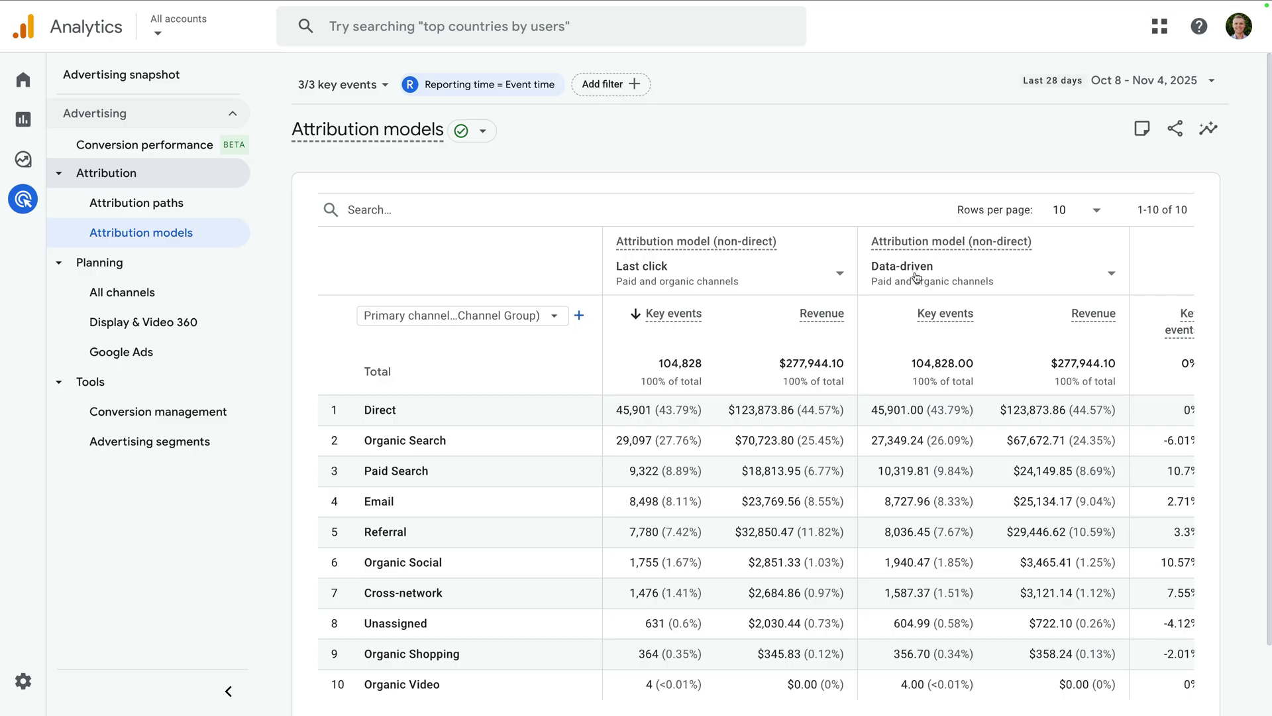
scroll(987, 398, right, 2)
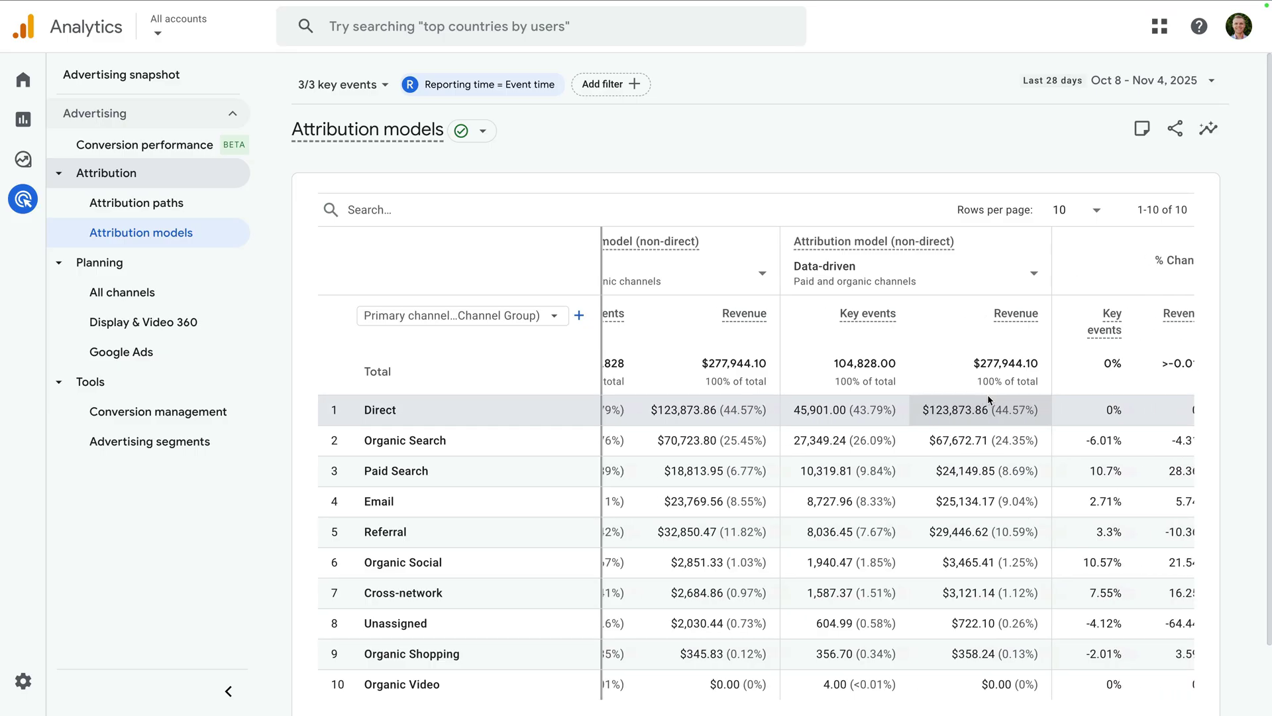
scroll(987, 395, right, 1)
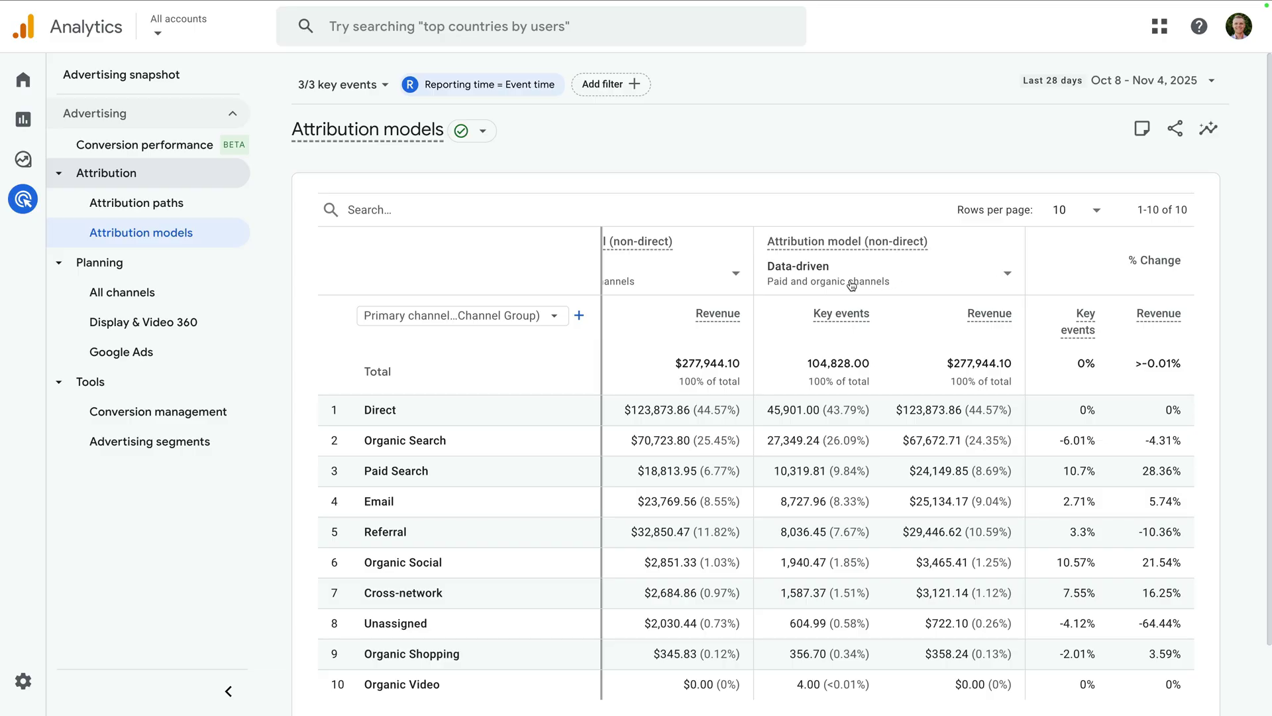
scroll(851, 281, left, 3)
Step: Review the Last click model choices without changing them
click(829, 280)
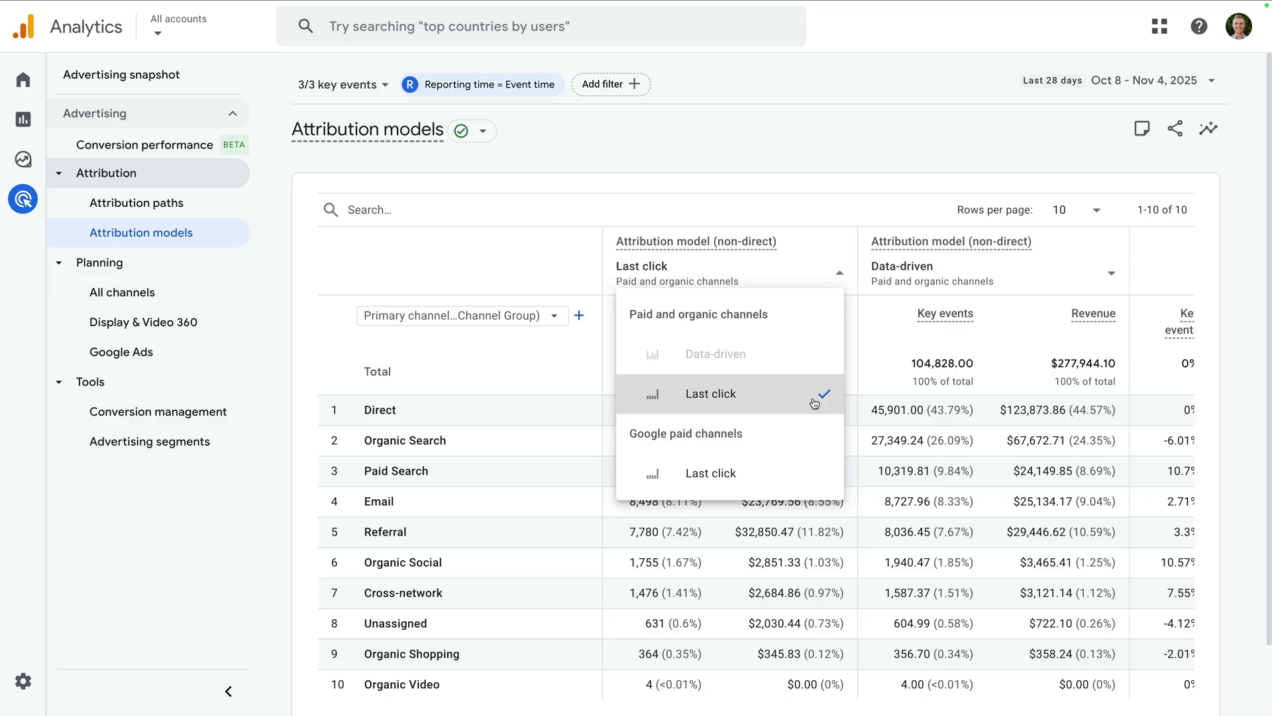
click(1015, 301)
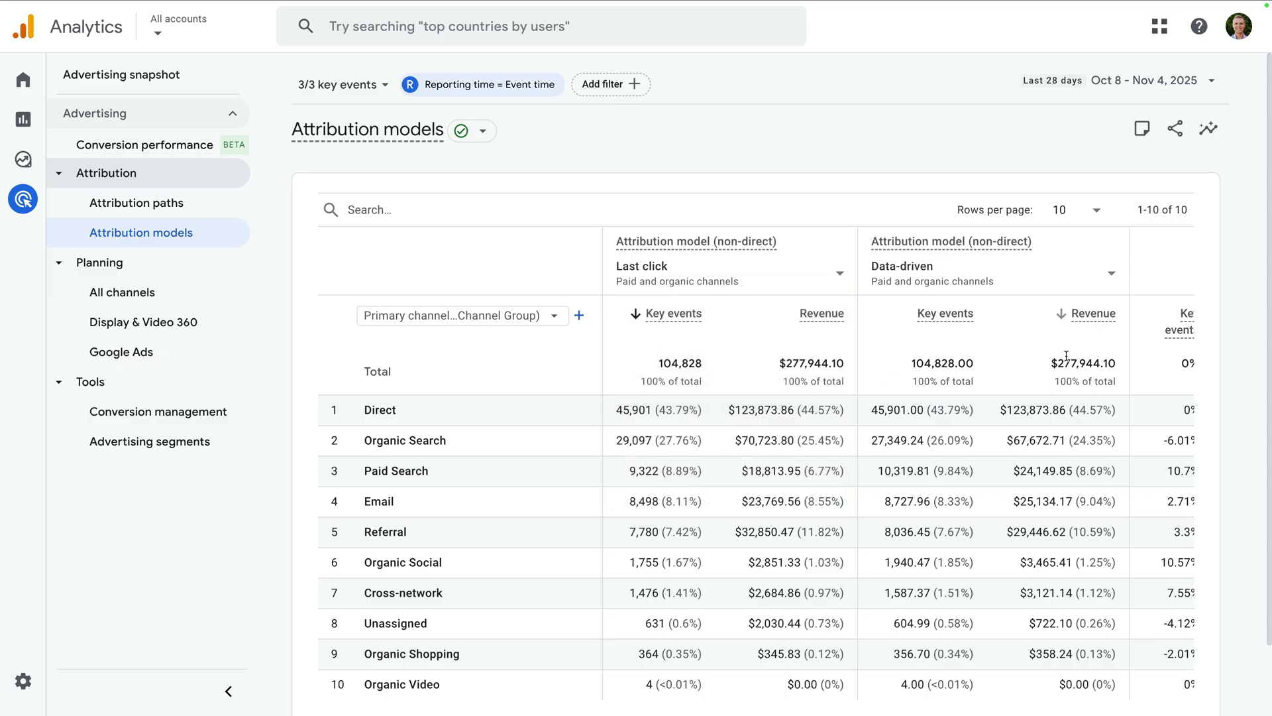
scroll(1066, 358, right, 3)
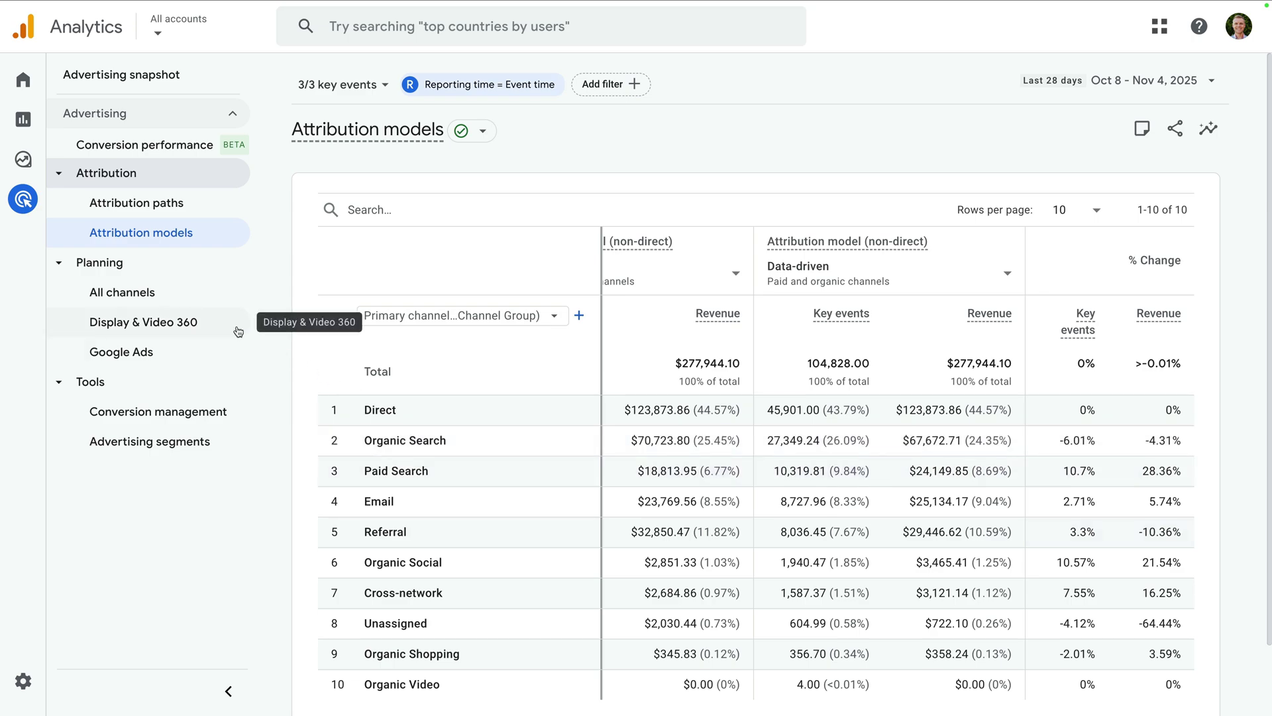
click(159, 298)
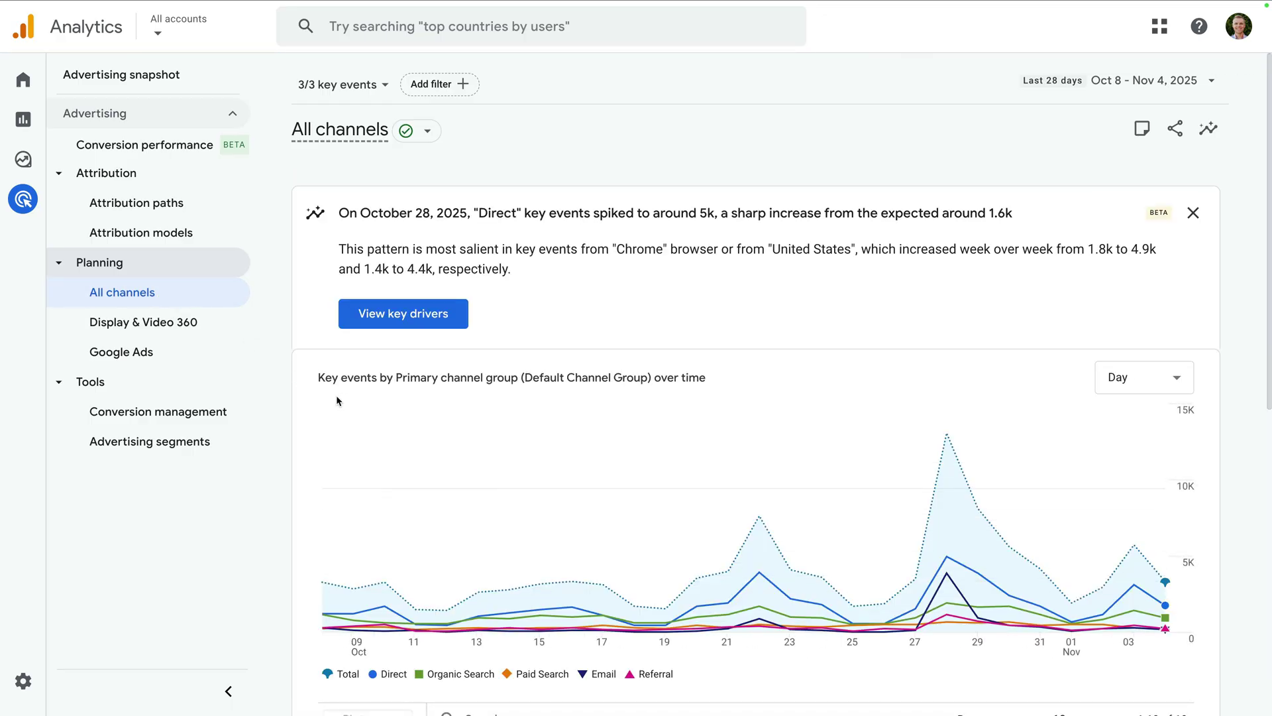
Step: Scroll to the All channels table and across to its Ads cost and Ads clicks columns
scroll(336, 395, down, 2)
scroll(336, 395, down, 4)
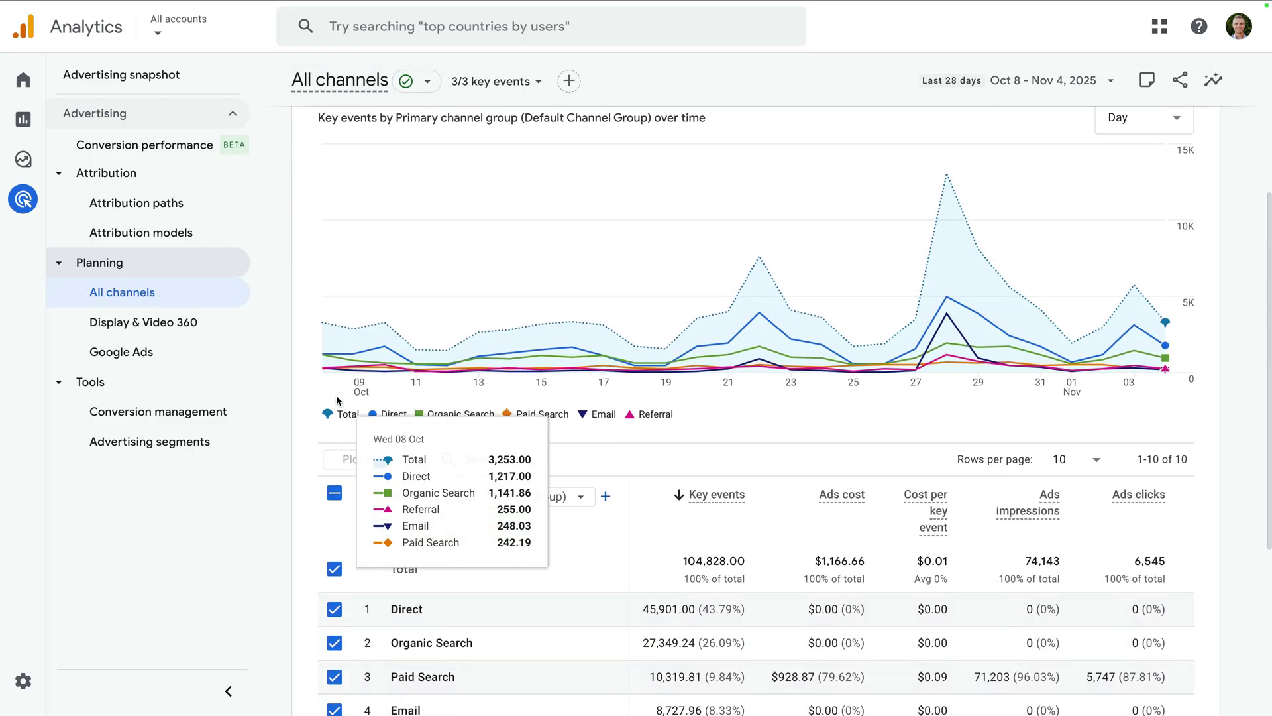
scroll(336, 400, down, 3)
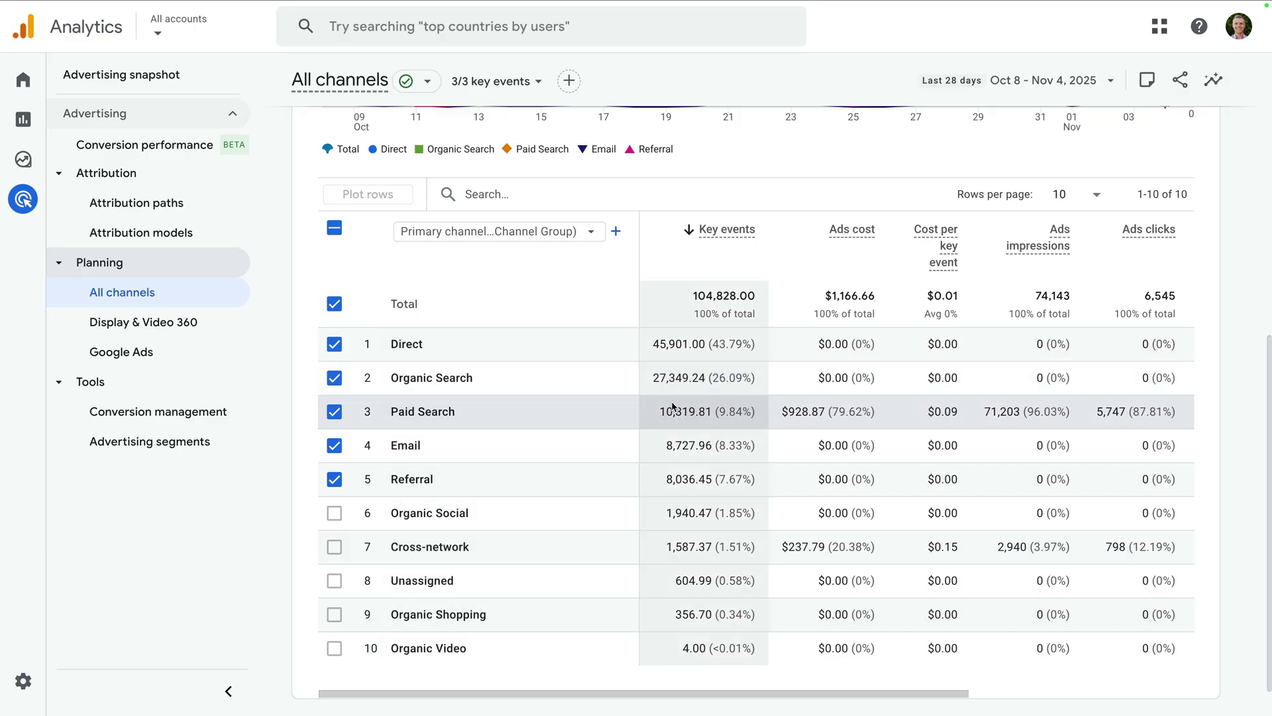
scroll(729, 411, right, 1)
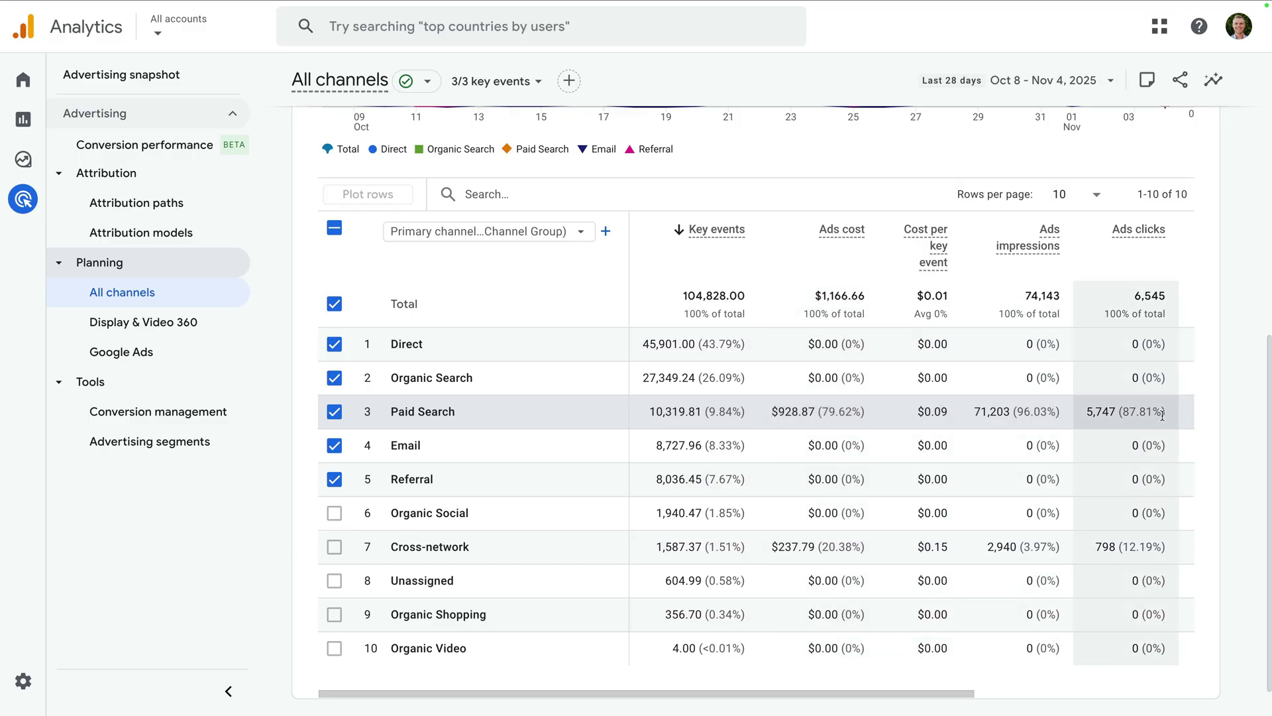
scroll(1192, 415, right, 5)
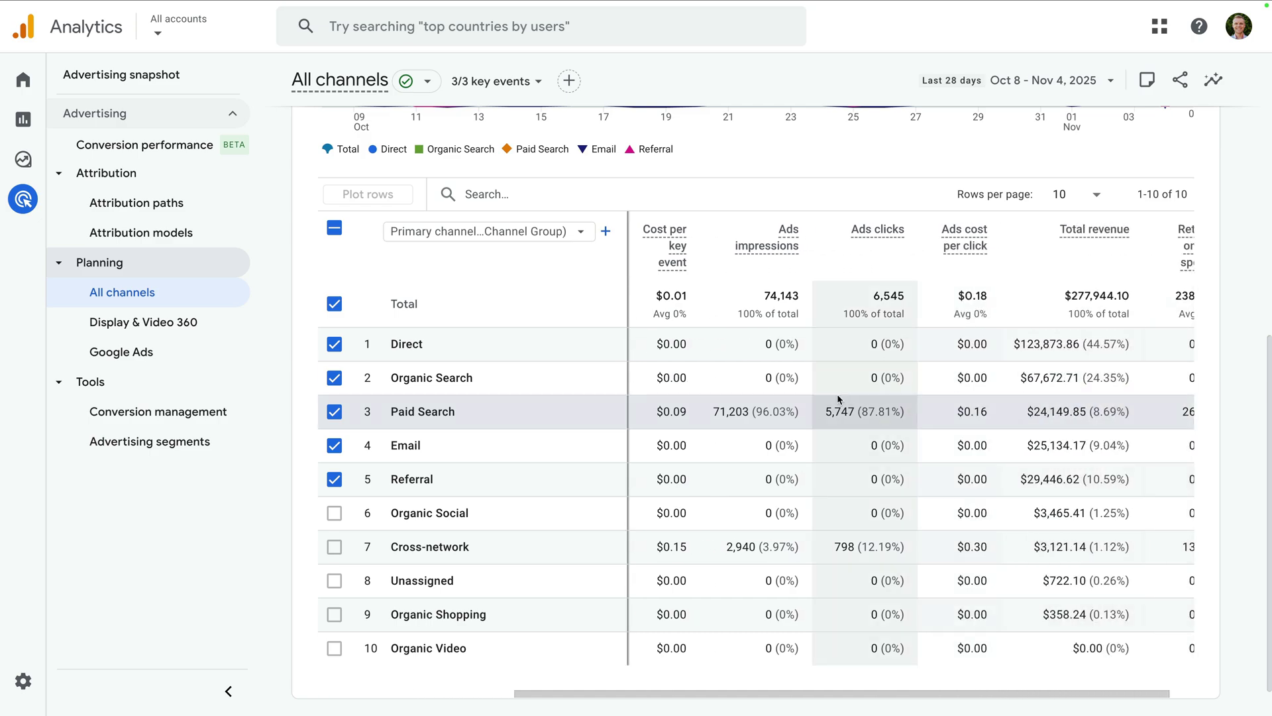
Step: Change the Google Ads report's breakdown from campaign to Google Ads query
click(194, 355)
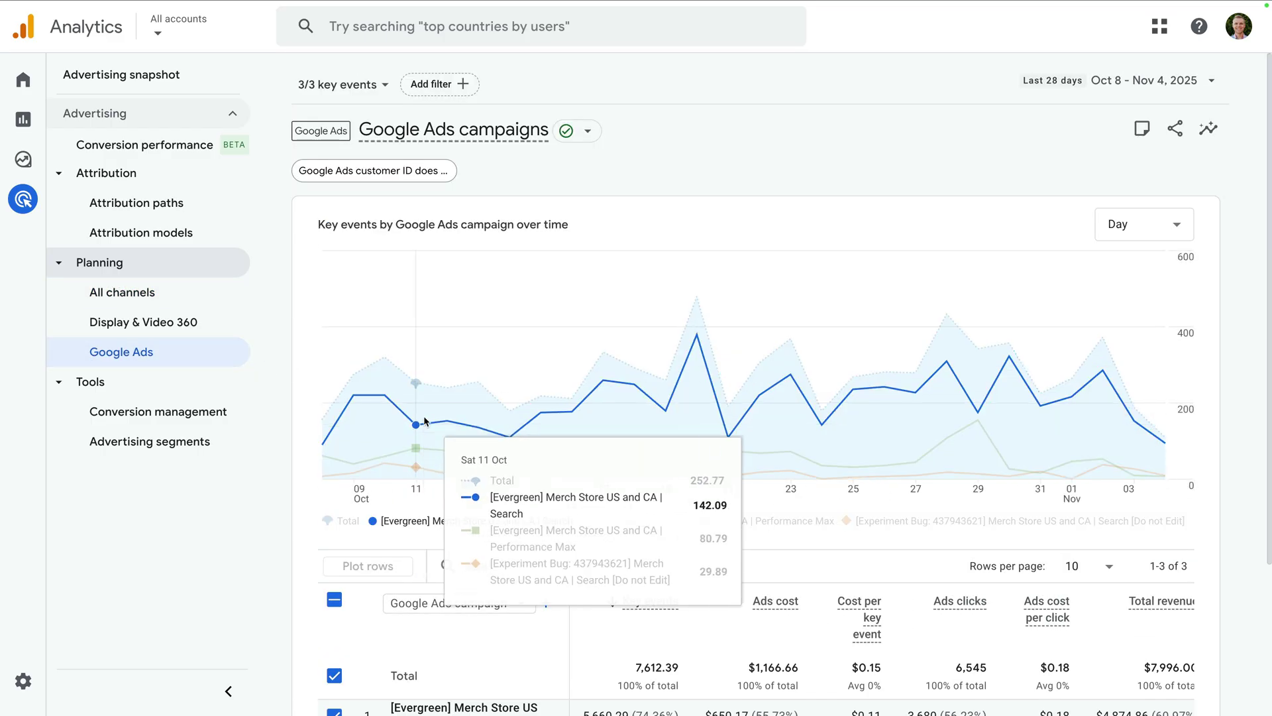
scroll(423, 415, down, 3)
scroll(423, 415, down, 1)
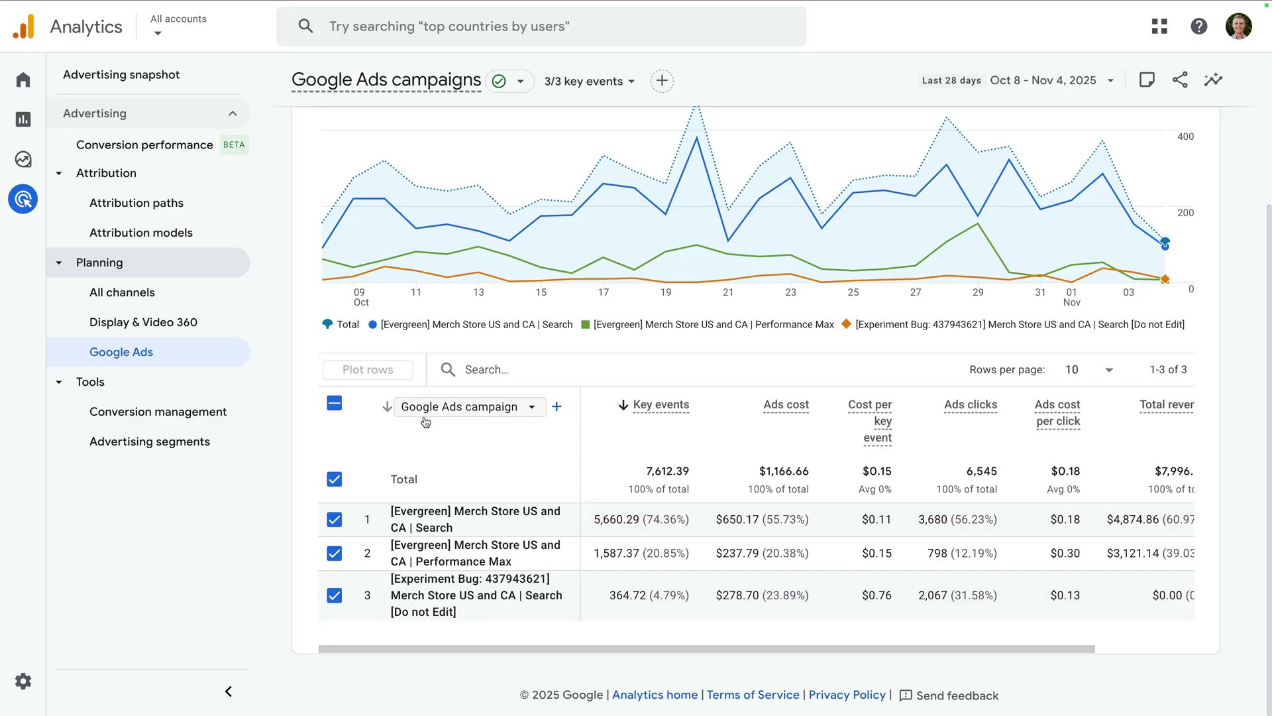
click(528, 407)
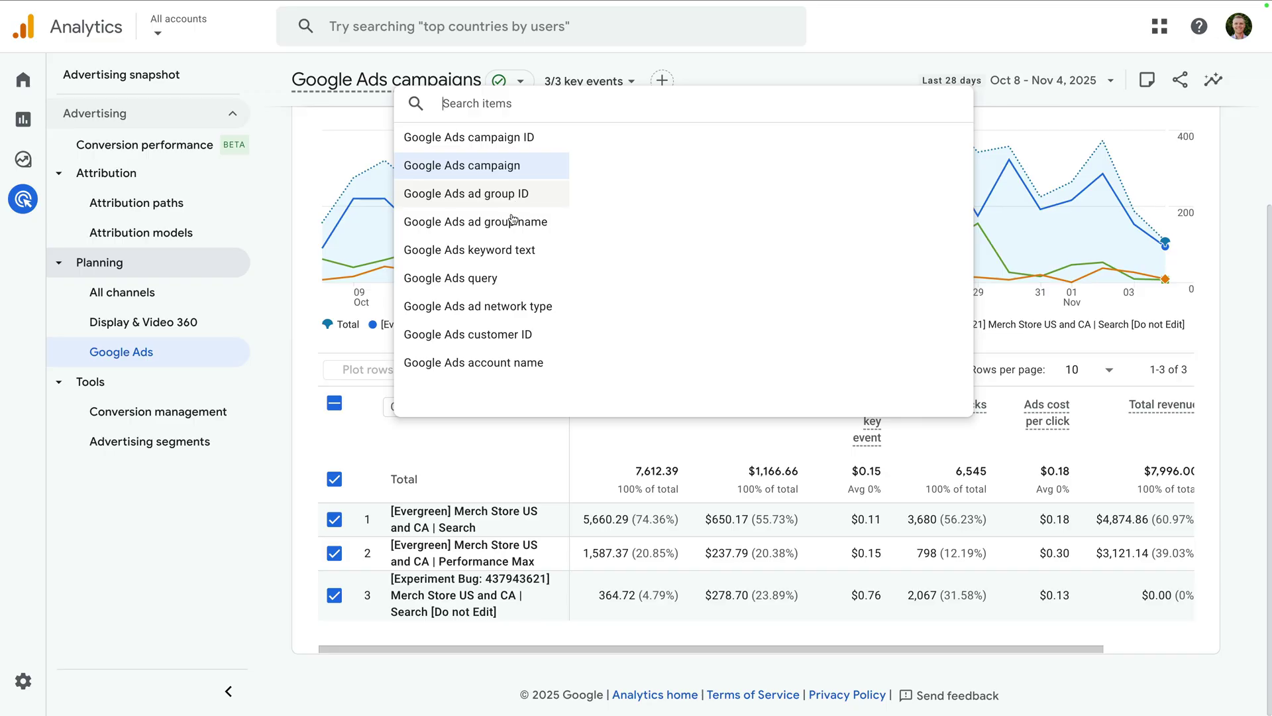
click(514, 279)
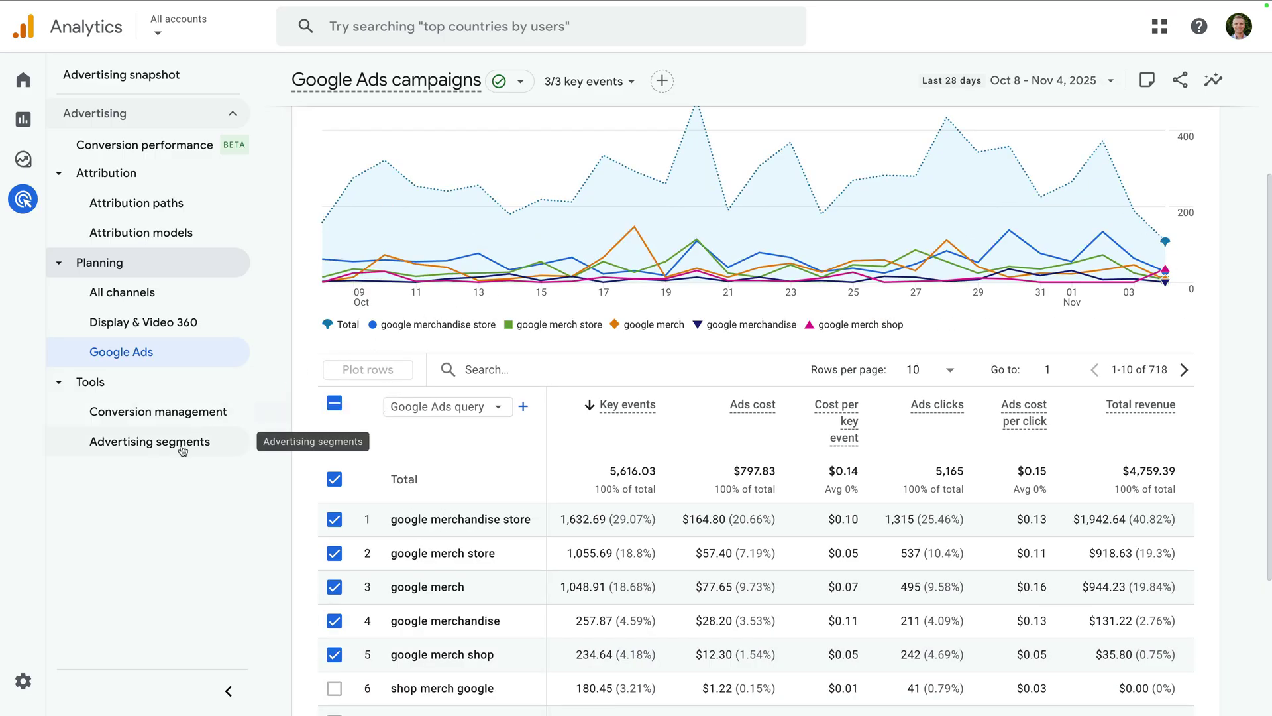
click(224, 414)
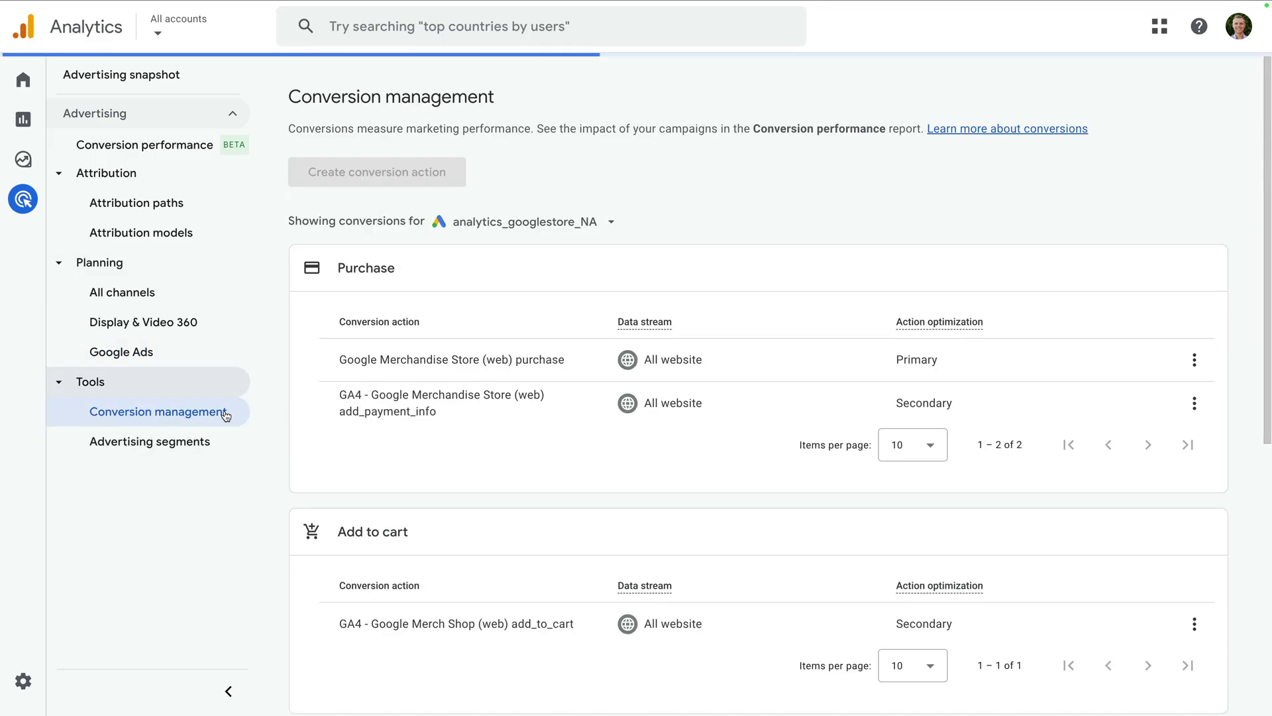
Step: Scroll through the conversion actions by category, then open Advertising segments
scroll(569, 355, down, 4)
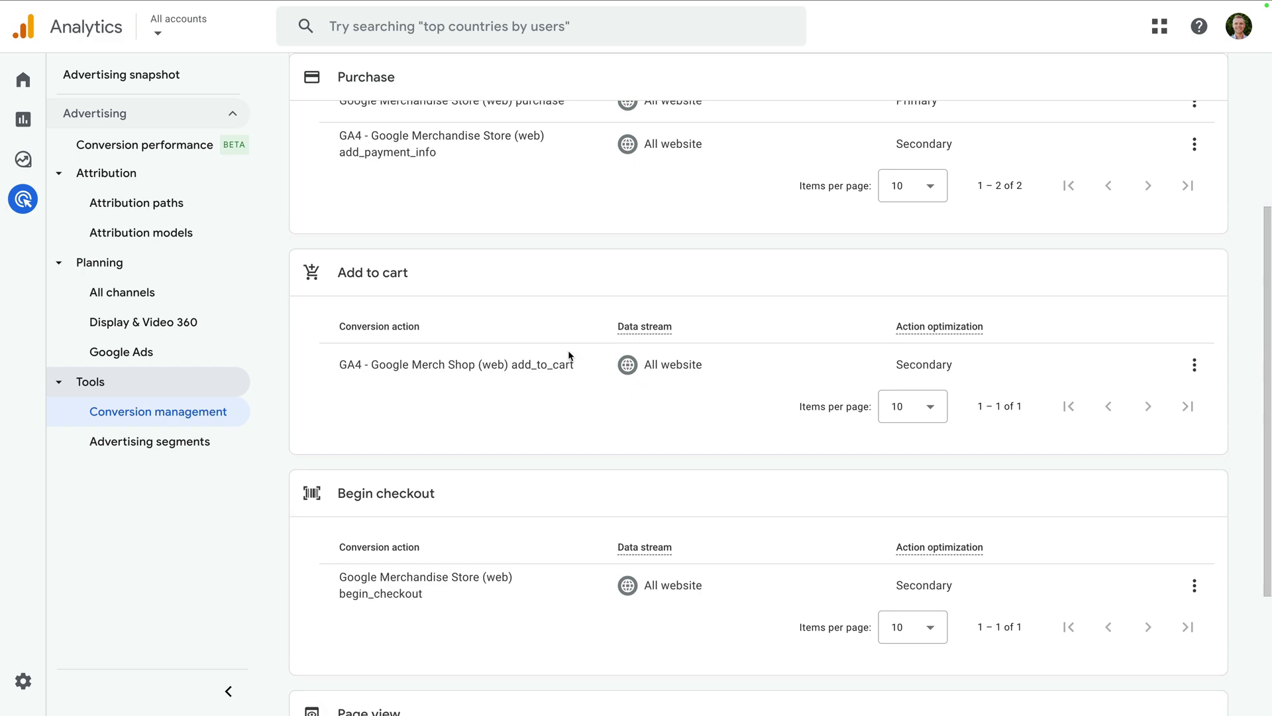
scroll(568, 356, up, 4)
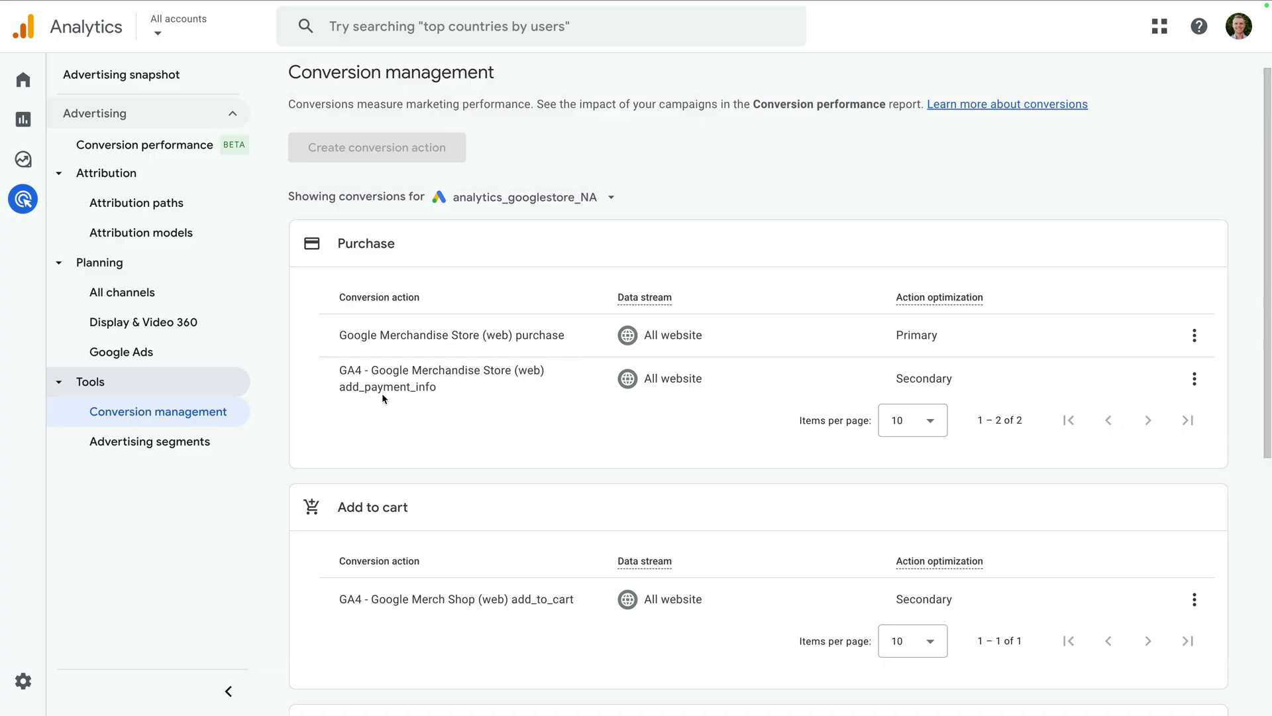
click(219, 449)
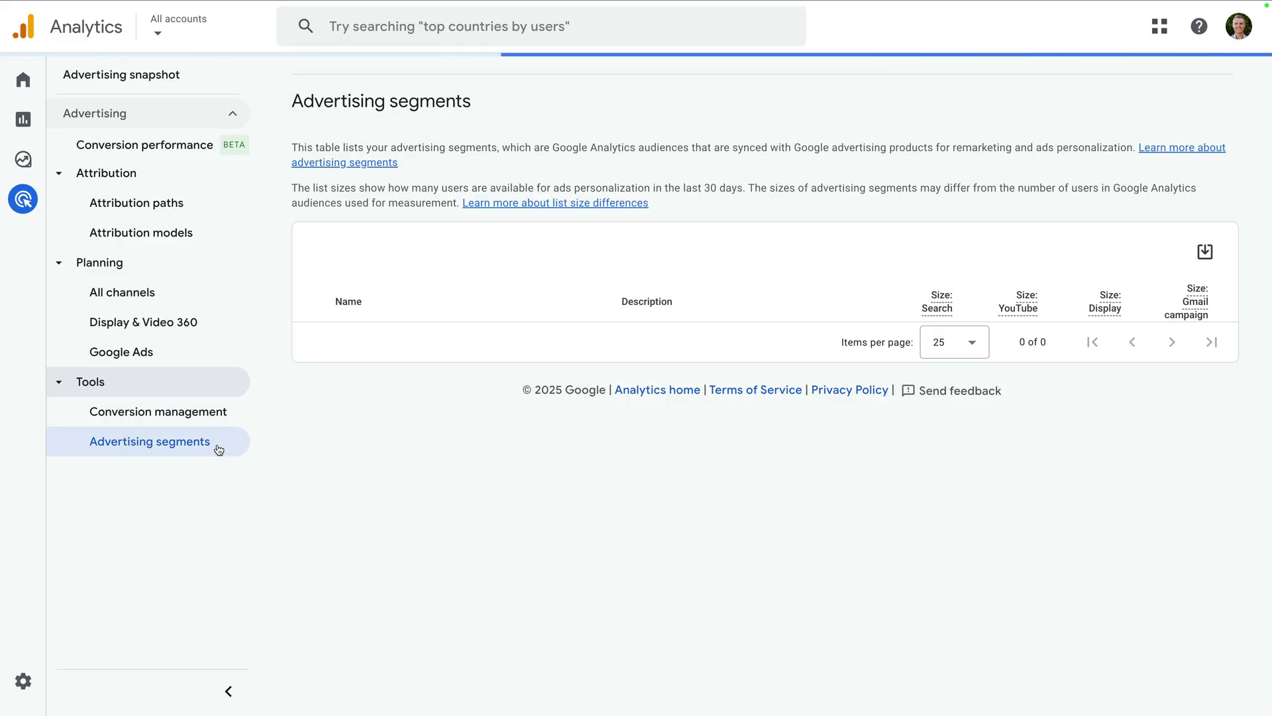